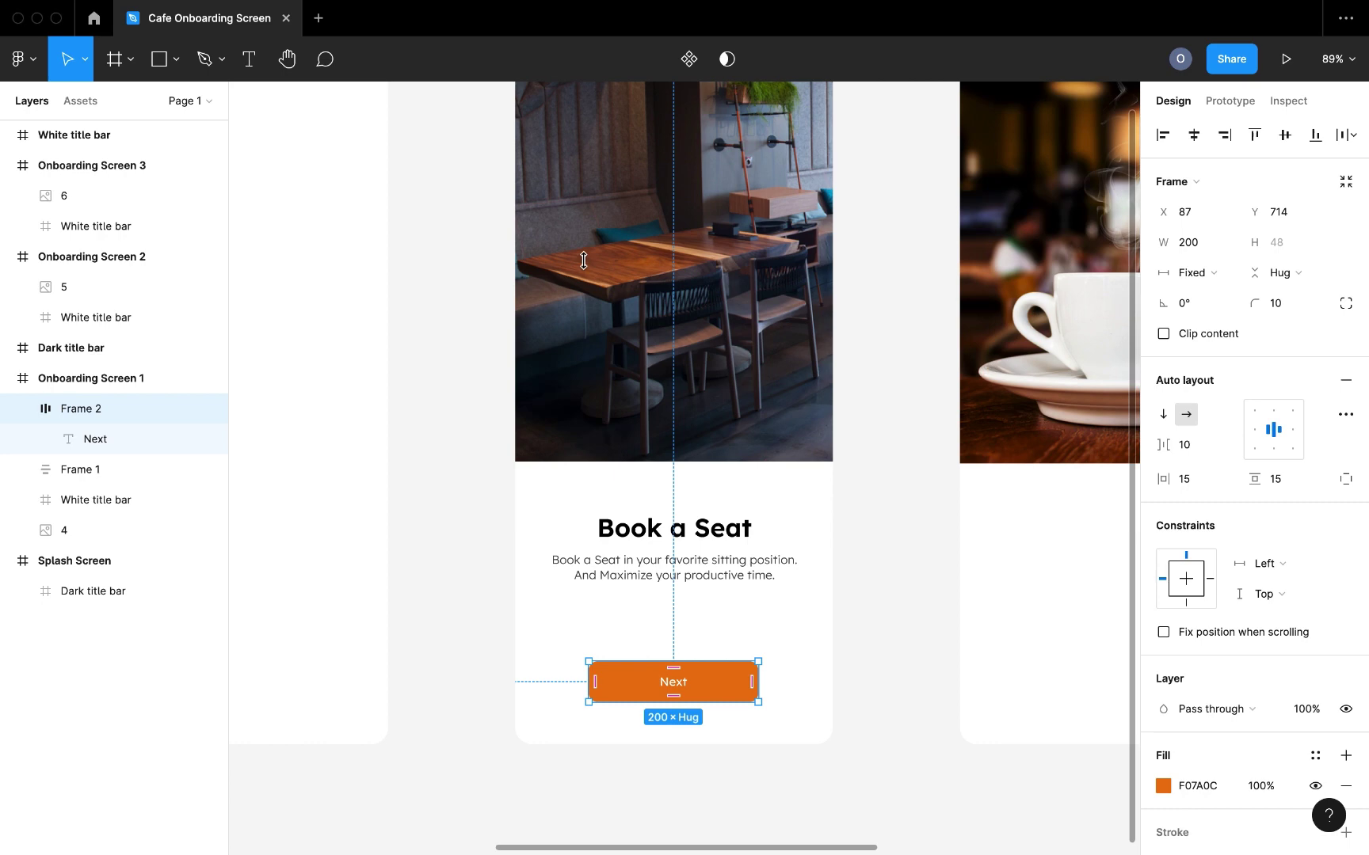
Make the Next button a component and move it below Onboarding Screen 1
{"action": "left_click", "coordinate": [687, 60]}
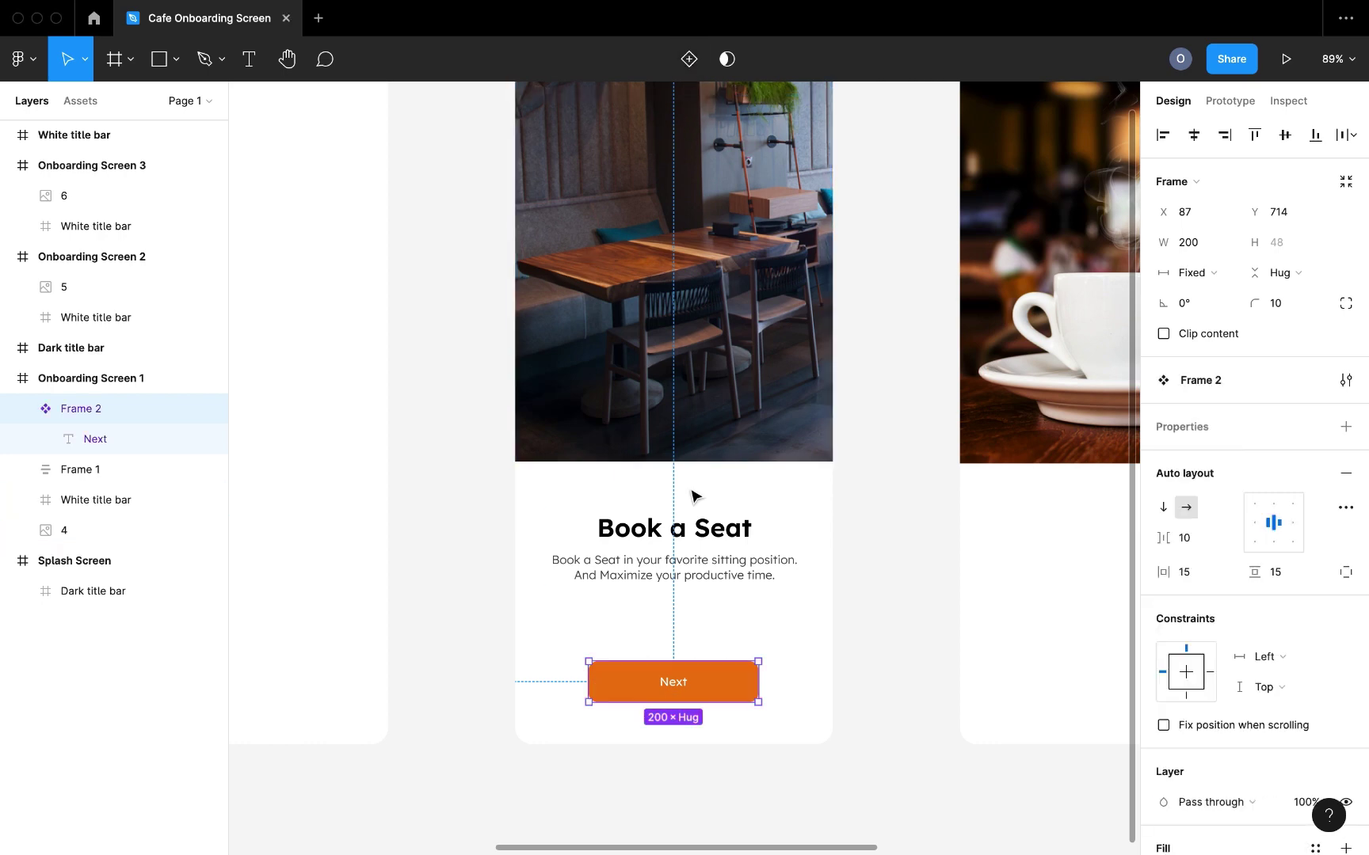
{"action": "scroll", "coordinate": [696, 675], "scroll_direction": "down", "scroll_amount": 3}
{"action": "scroll", "coordinate": [696, 675], "scroll_direction": "left", "scroll_amount": 1}
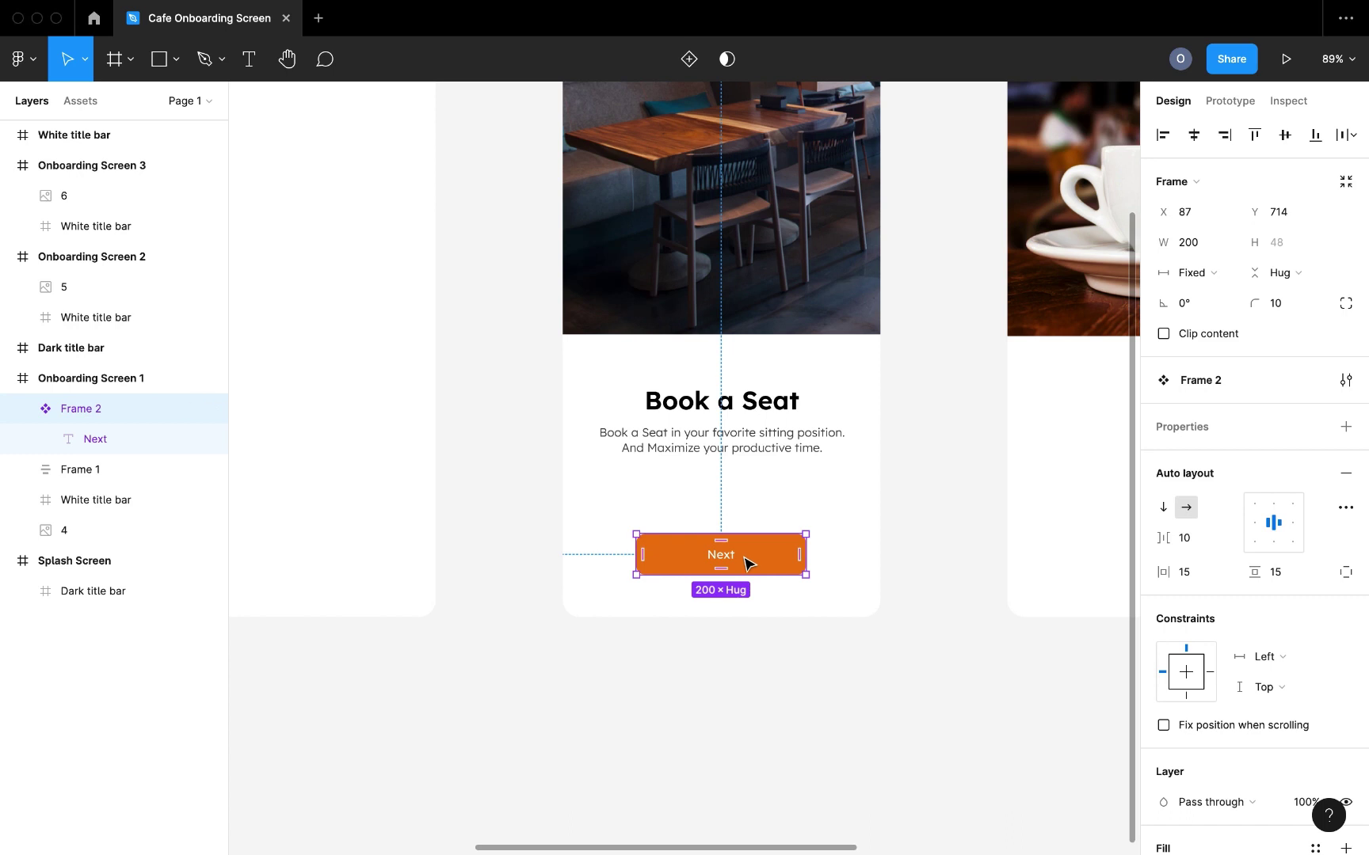
{"action": "left_click_drag", "start_coordinate": [747, 563], "coordinate": [749, 709]}
{"action": "scroll", "coordinate": [749, 709], "scroll_direction": "up", "scroll_amount": 5}
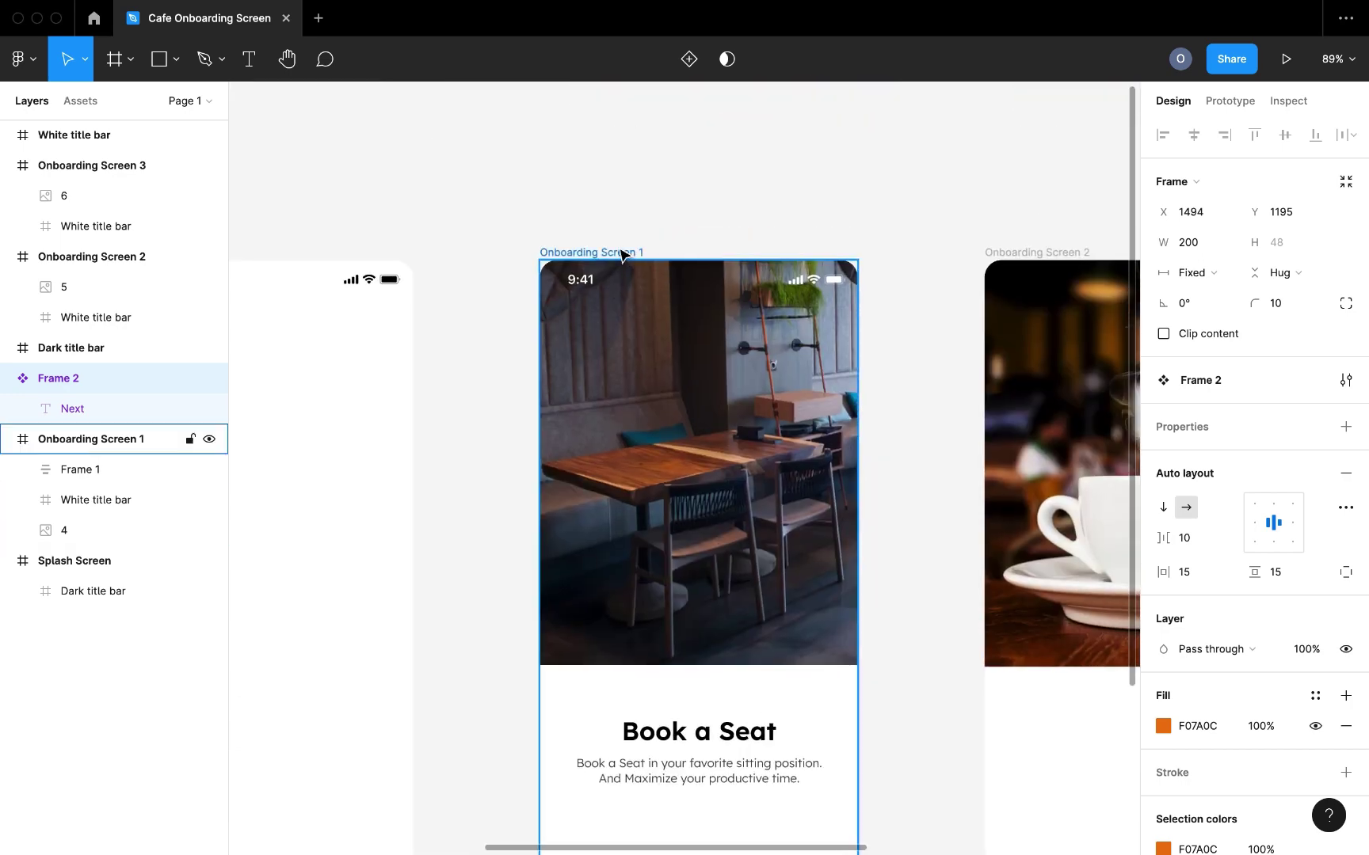
Paste a Next button instance into Onboarding Screen 1 and raise it to Y 678
{"action": "left_click", "coordinate": [623, 254]}
{"action": "scroll", "coordinate": [622, 253], "scroll_direction": "down", "scroll_amount": 5}
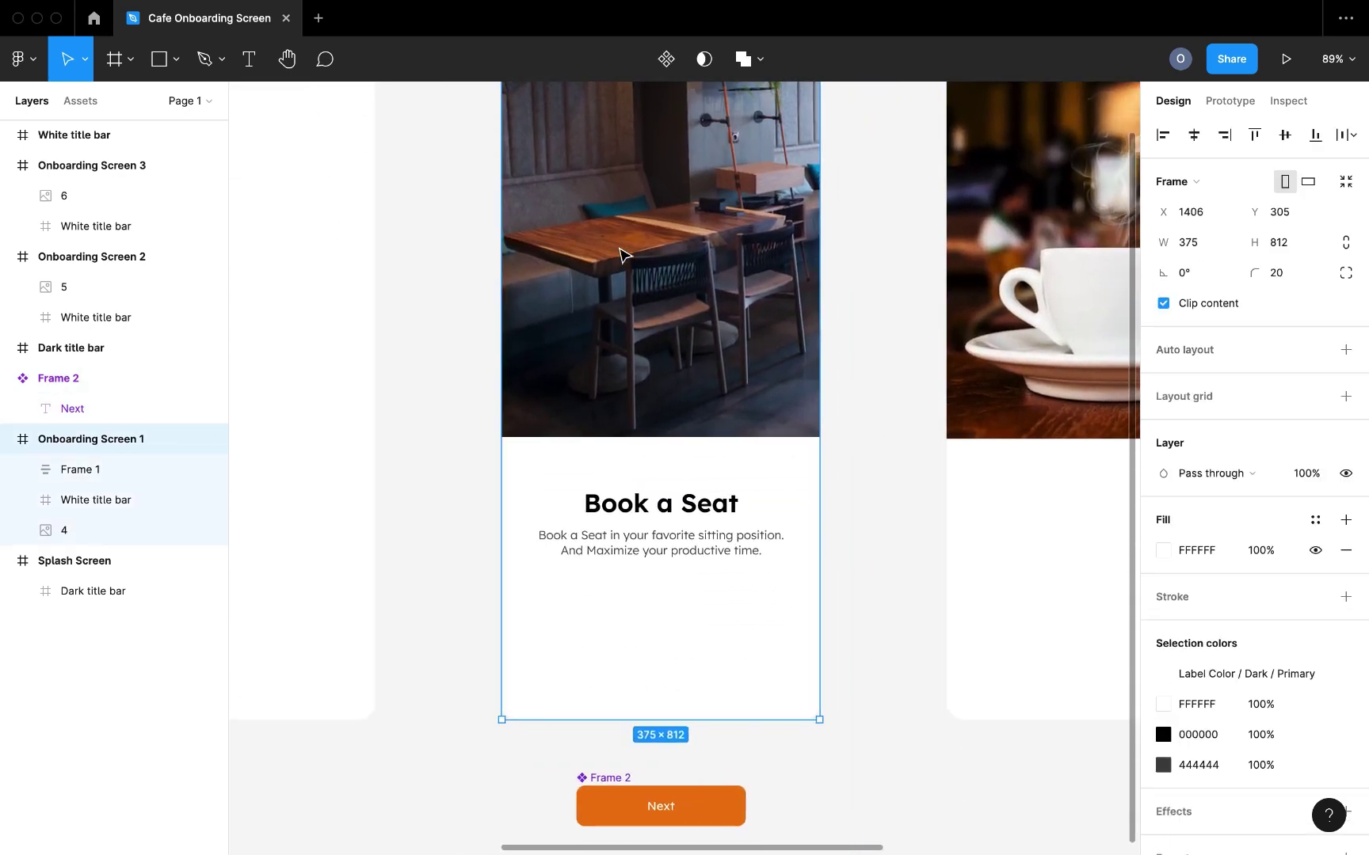
{"action": "key", "text": "ctrl+v"}
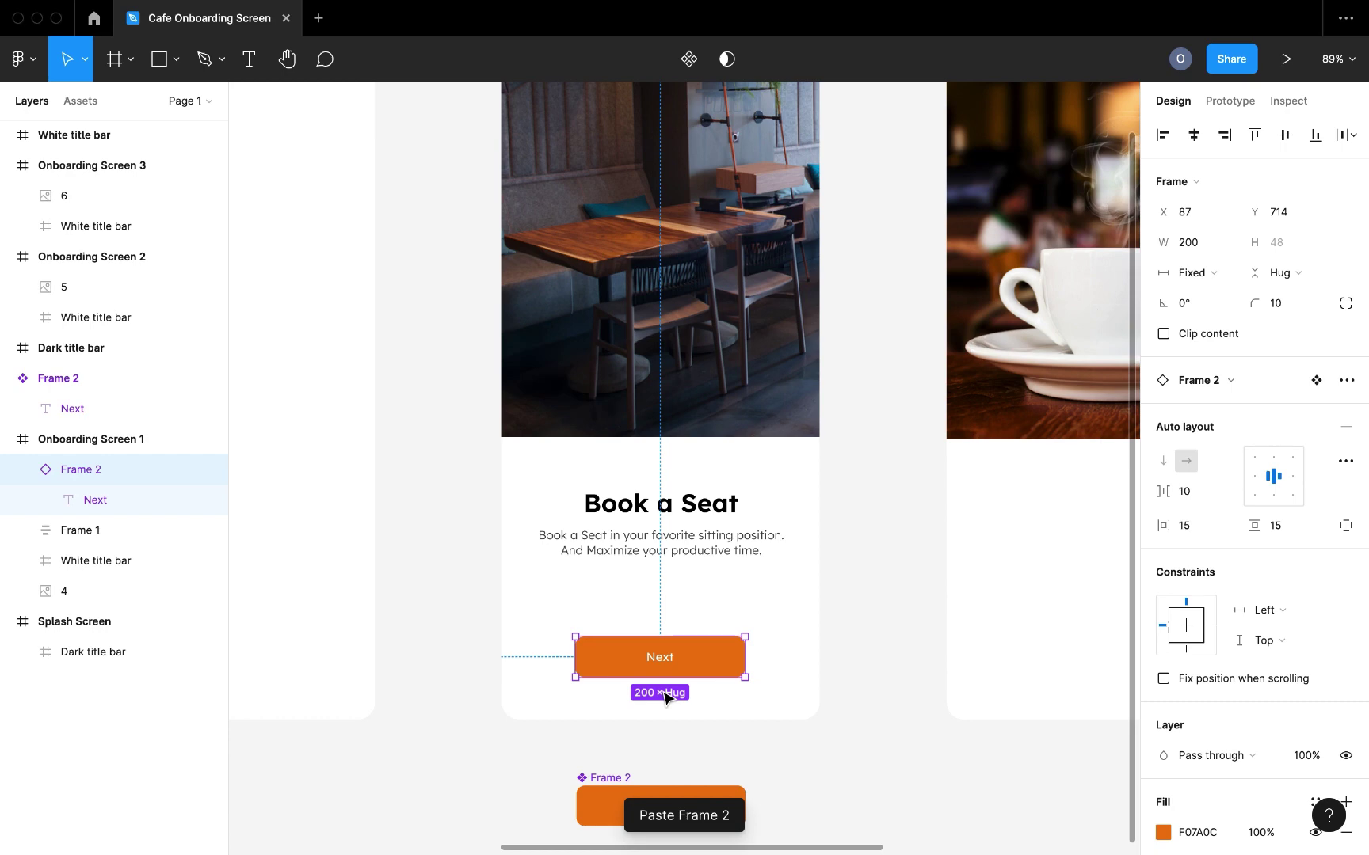
{"action": "scroll", "coordinate": [665, 695], "scroll_direction": "up", "scroll_amount": 5}
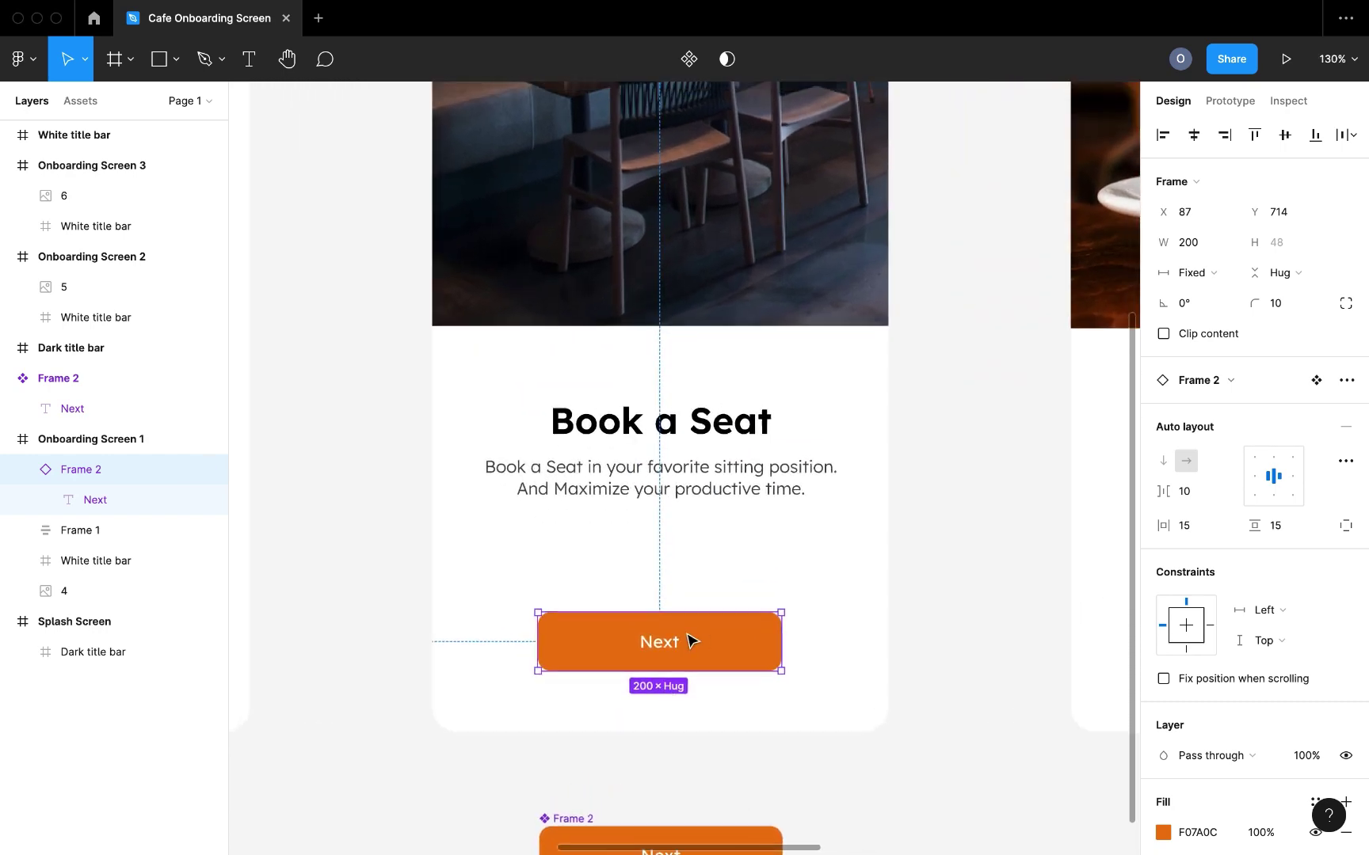
{"action": "scroll", "coordinate": [689, 640], "scroll_direction": "down", "scroll_amount": 5}
{"action": "scroll", "coordinate": [691, 642], "scroll_direction": "up", "scroll_amount": 5}
{"action": "left_click", "coordinate": [709, 533]}
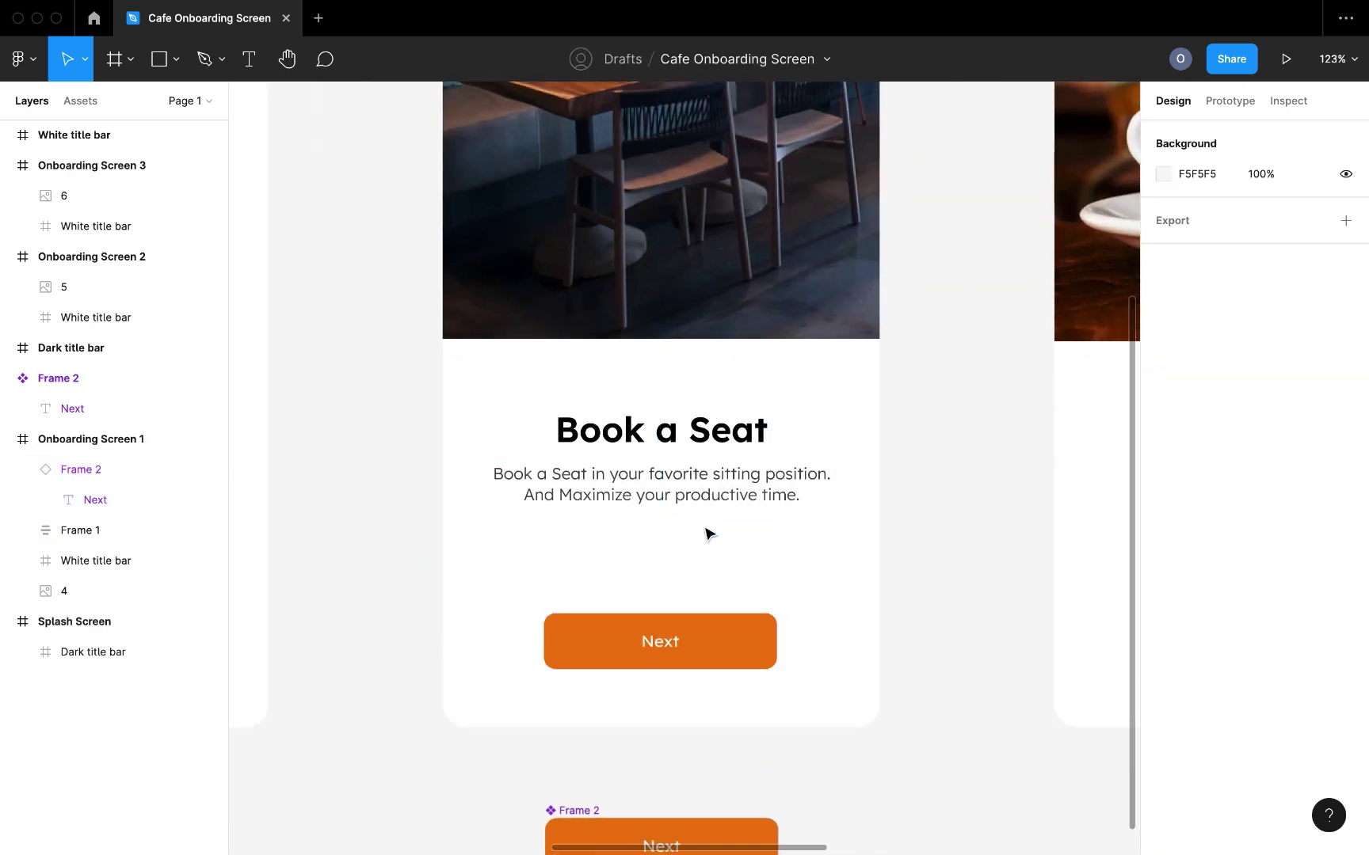
{"action": "scroll", "coordinate": [709, 534], "scroll_direction": "down", "scroll_amount": 5}
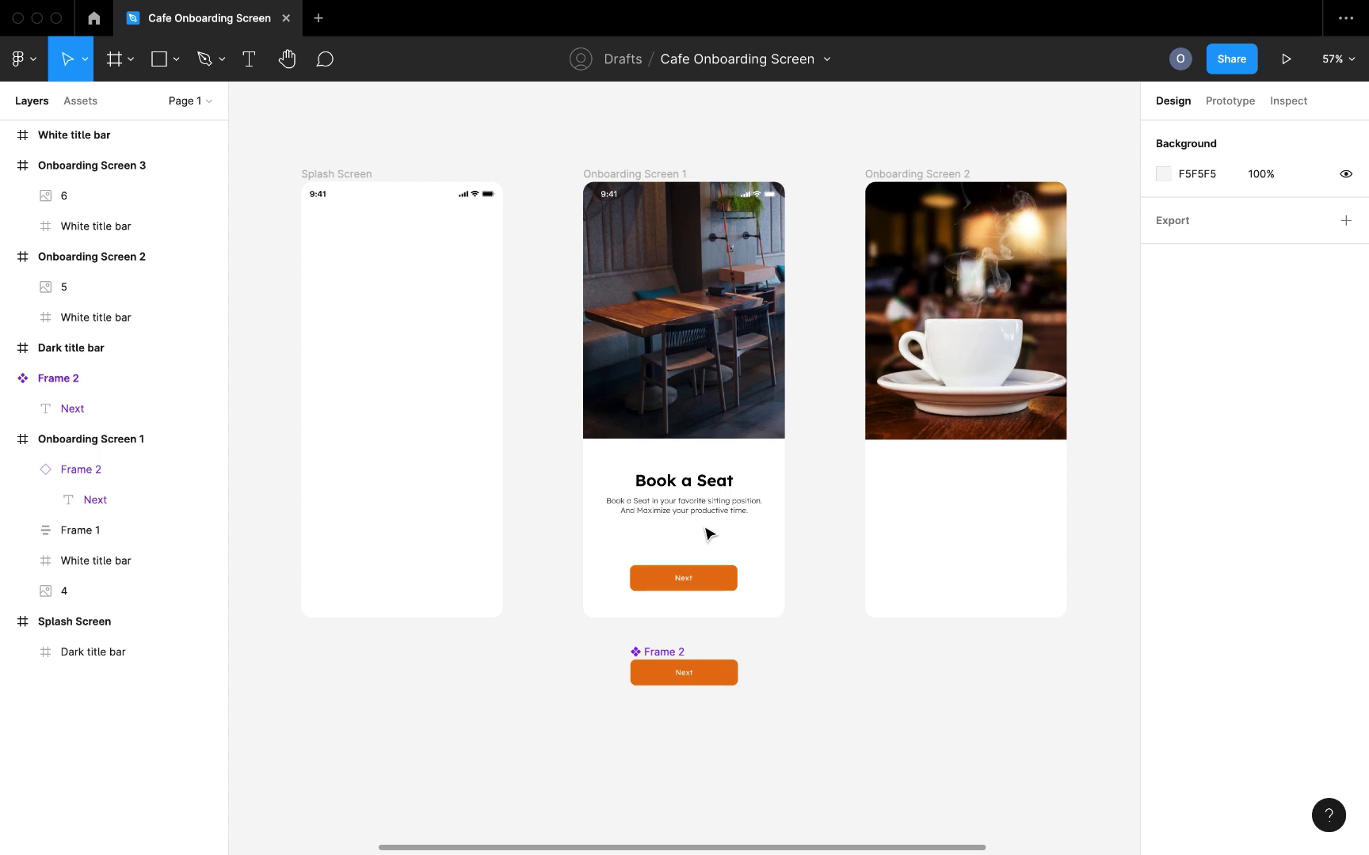
{"action": "scroll", "coordinate": [708, 529], "scroll_direction": "up", "scroll_amount": 5}
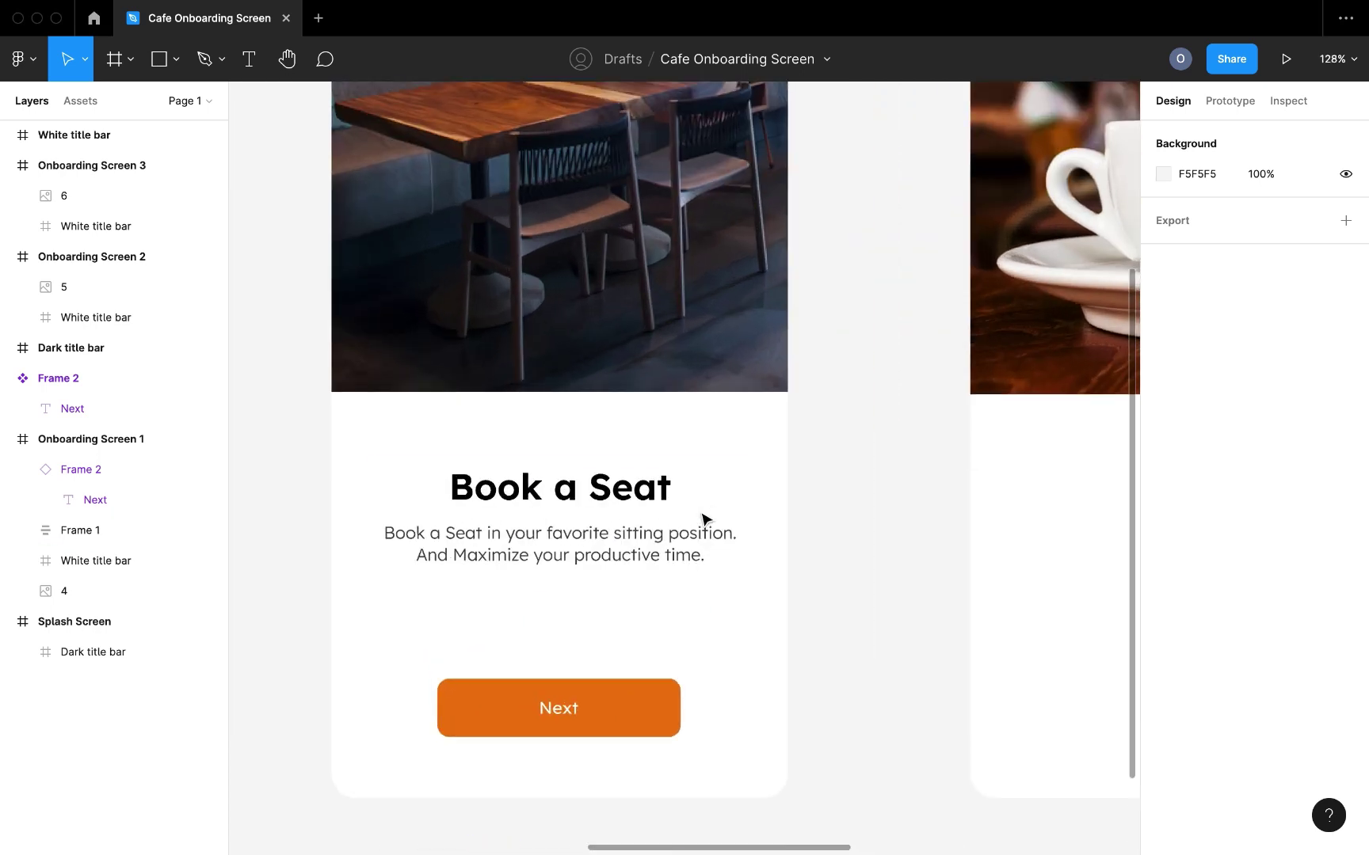
{"action": "left_click", "coordinate": [560, 724]}
{"action": "left_click_drag", "start_coordinate": [583, 722], "coordinate": [584, 676]}
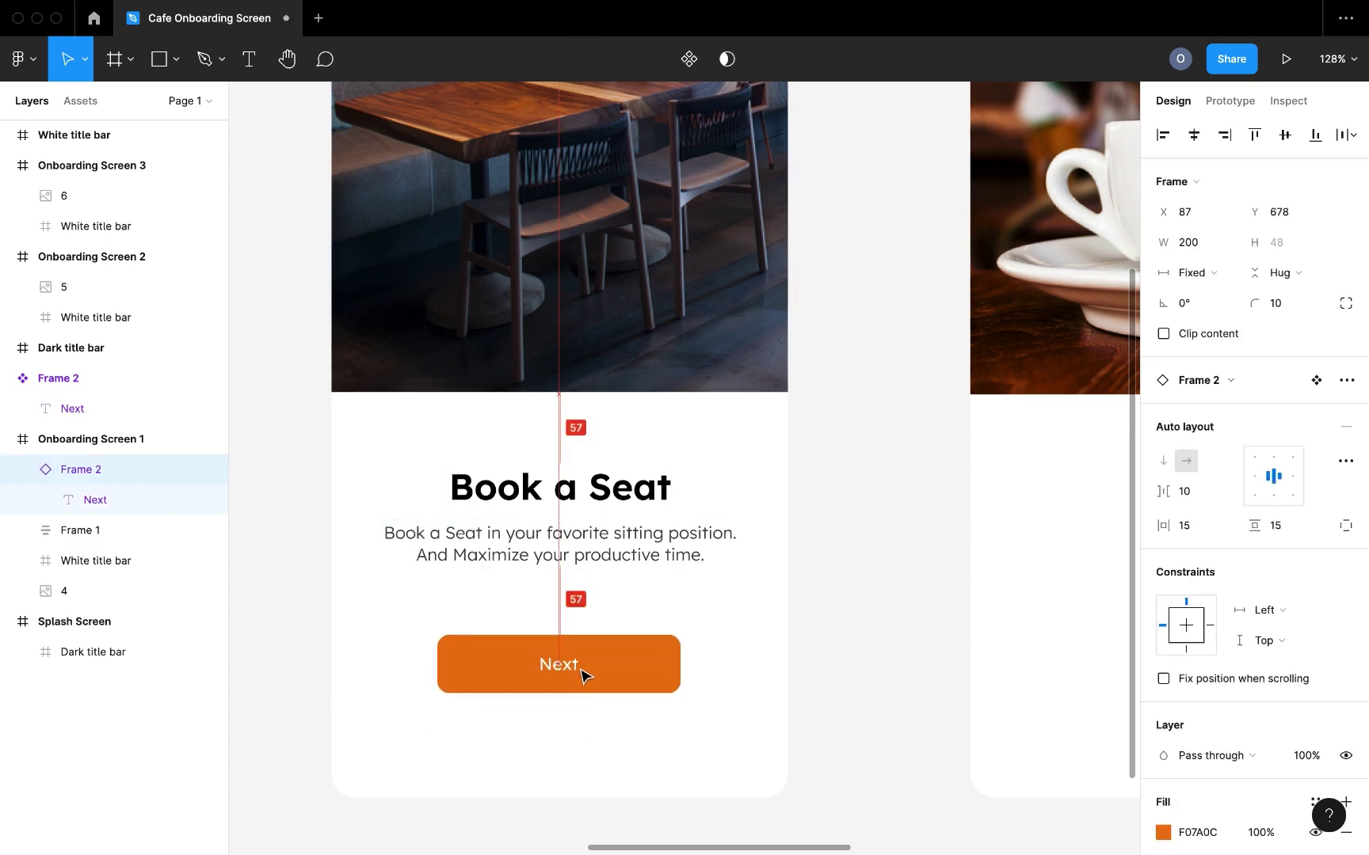
Turn the Book a Seat text and Next button into auto-layout component Frame 3, placed below Frame 2
{"action": "left_click", "coordinate": [598, 559], "text": "shift"}
{"action": "key", "text": "shift+a"}
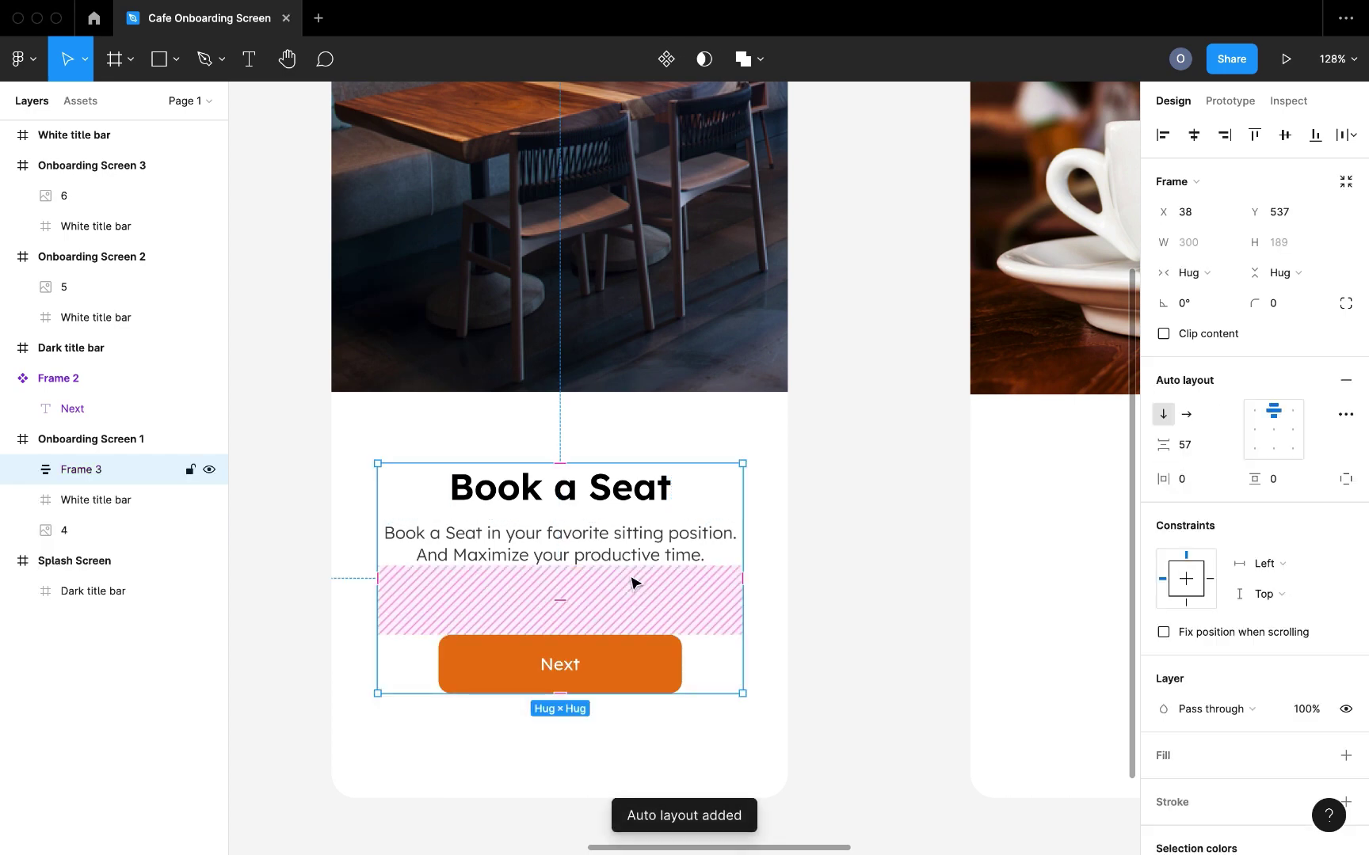
{"action": "scroll", "coordinate": [632, 581], "scroll_direction": "down", "scroll_amount": 5}
{"action": "scroll", "coordinate": [632, 580], "scroll_direction": "up", "scroll_amount": 5}
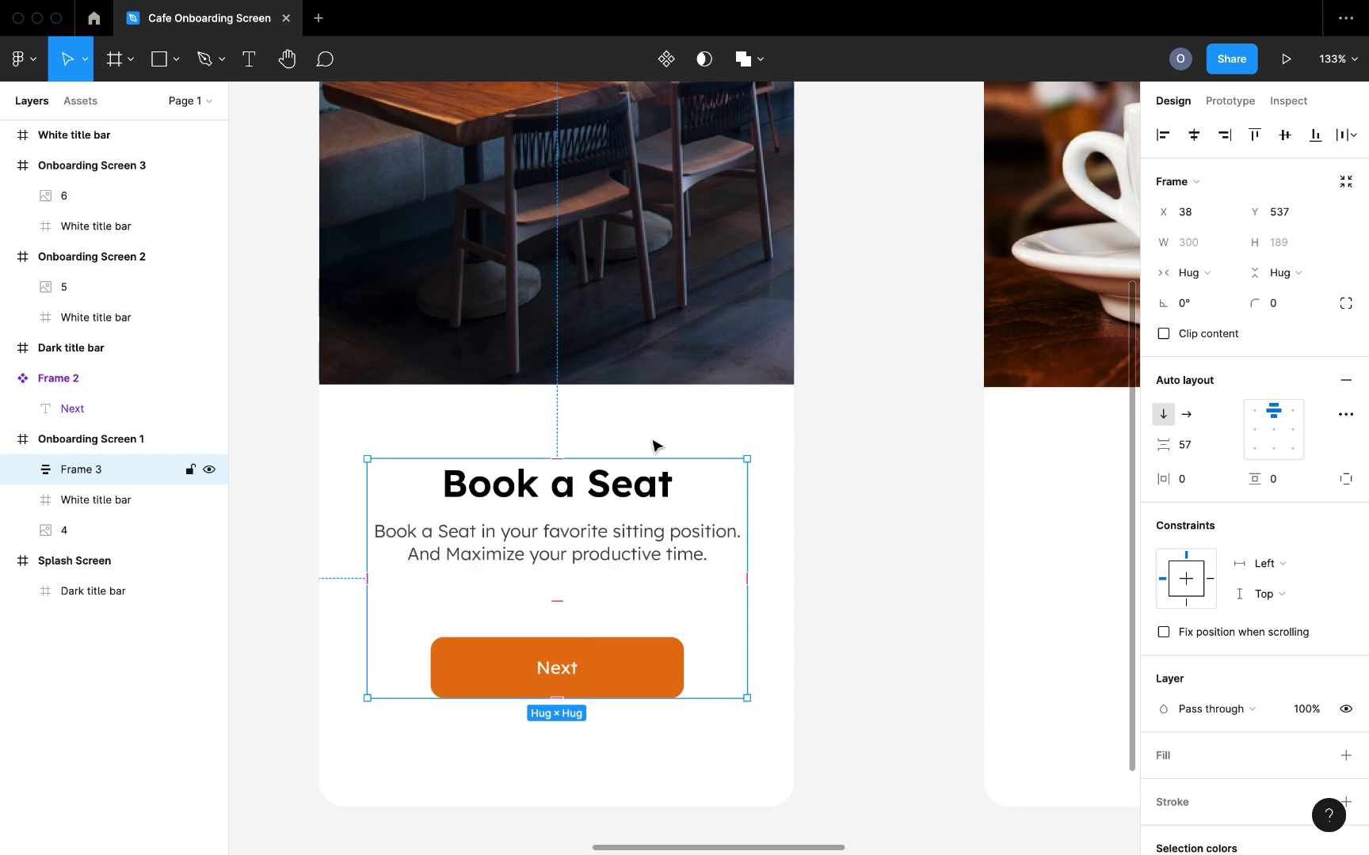
{"action": "left_click", "coordinate": [666, 59]}
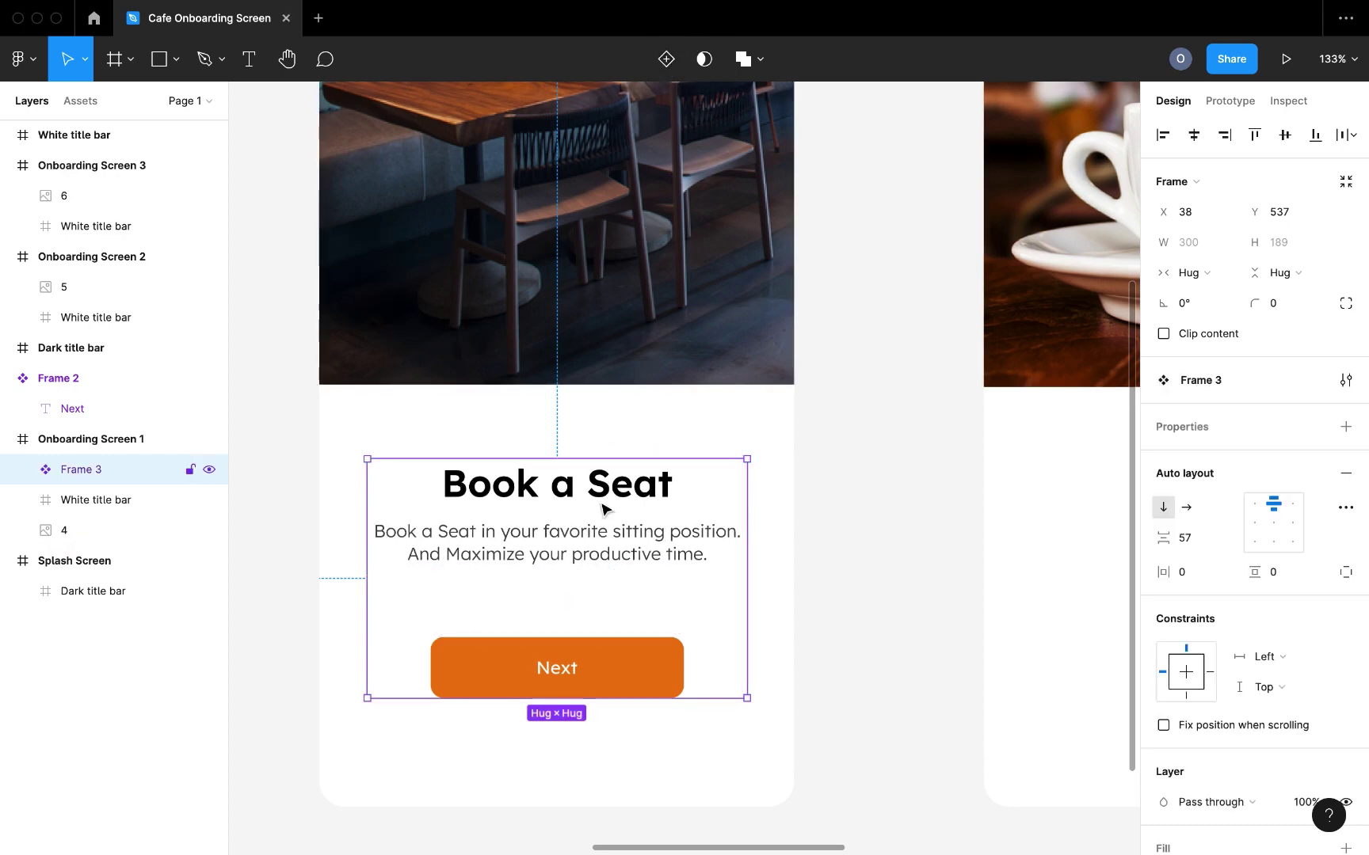
{"action": "scroll", "coordinate": [606, 510], "scroll_direction": "down", "scroll_amount": 5}
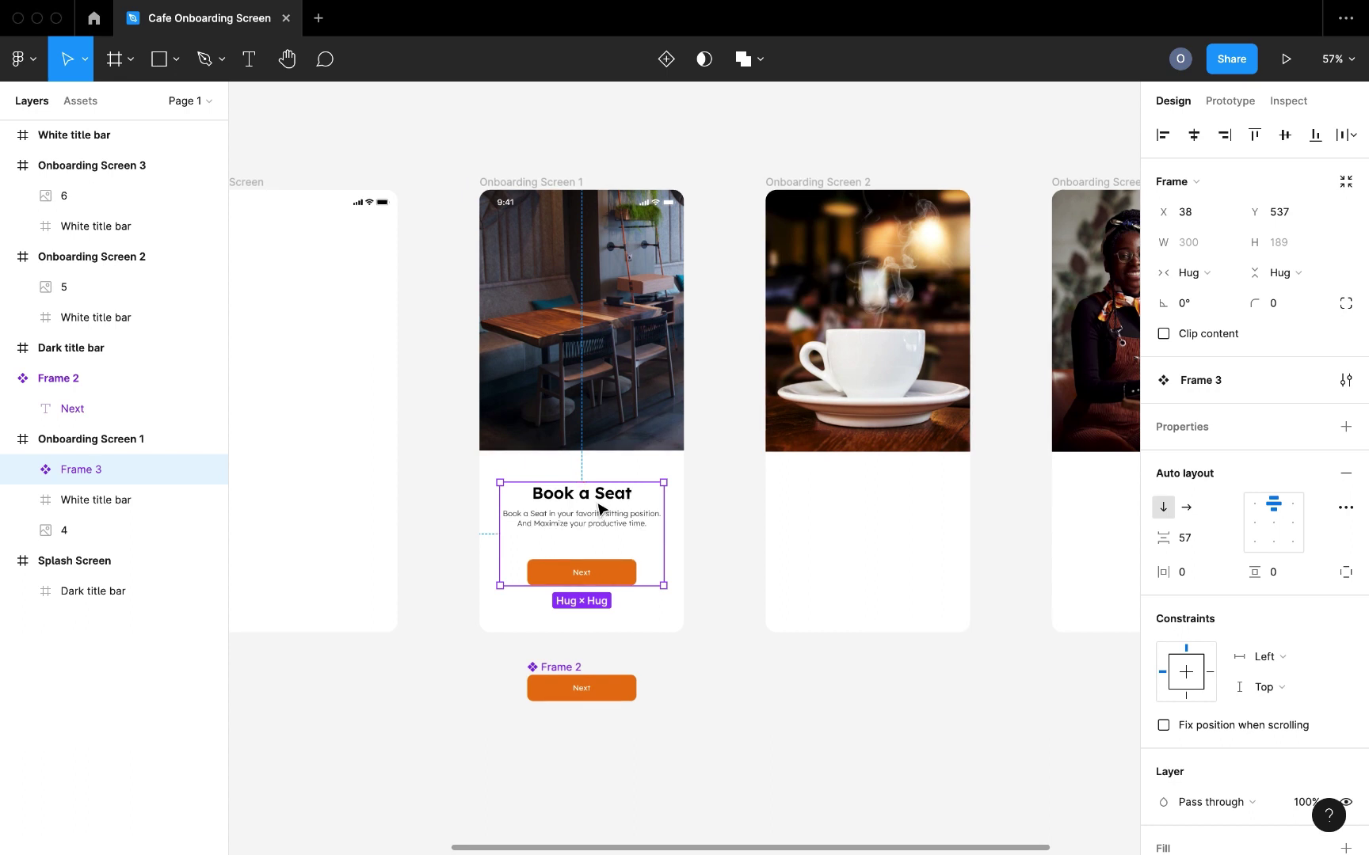
{"action": "left_click_drag", "start_coordinate": [600, 509], "coordinate": [599, 770]}
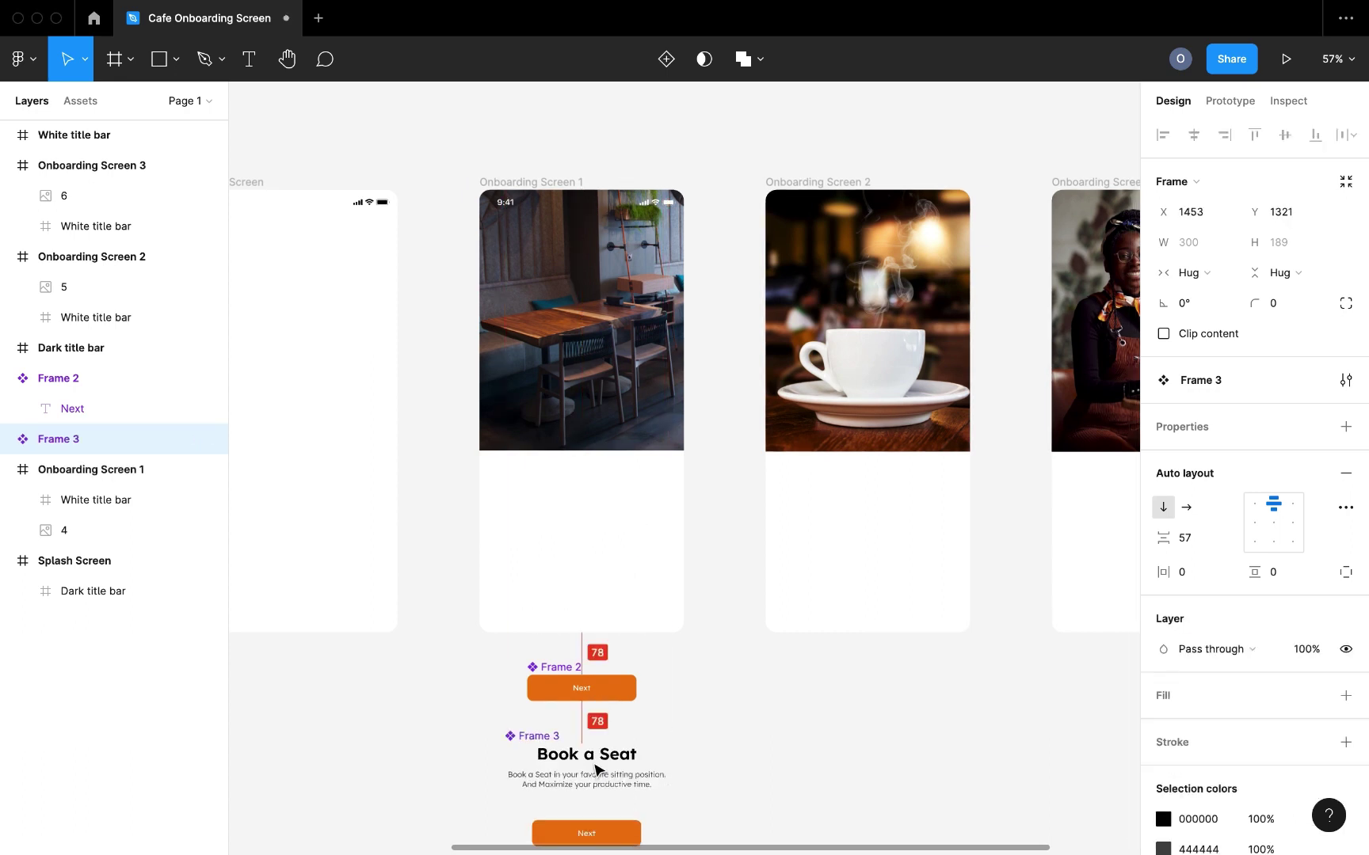
Paste a Book a Seat block instance into Onboarding Screen 1
{"action": "left_click", "coordinate": [543, 183]}
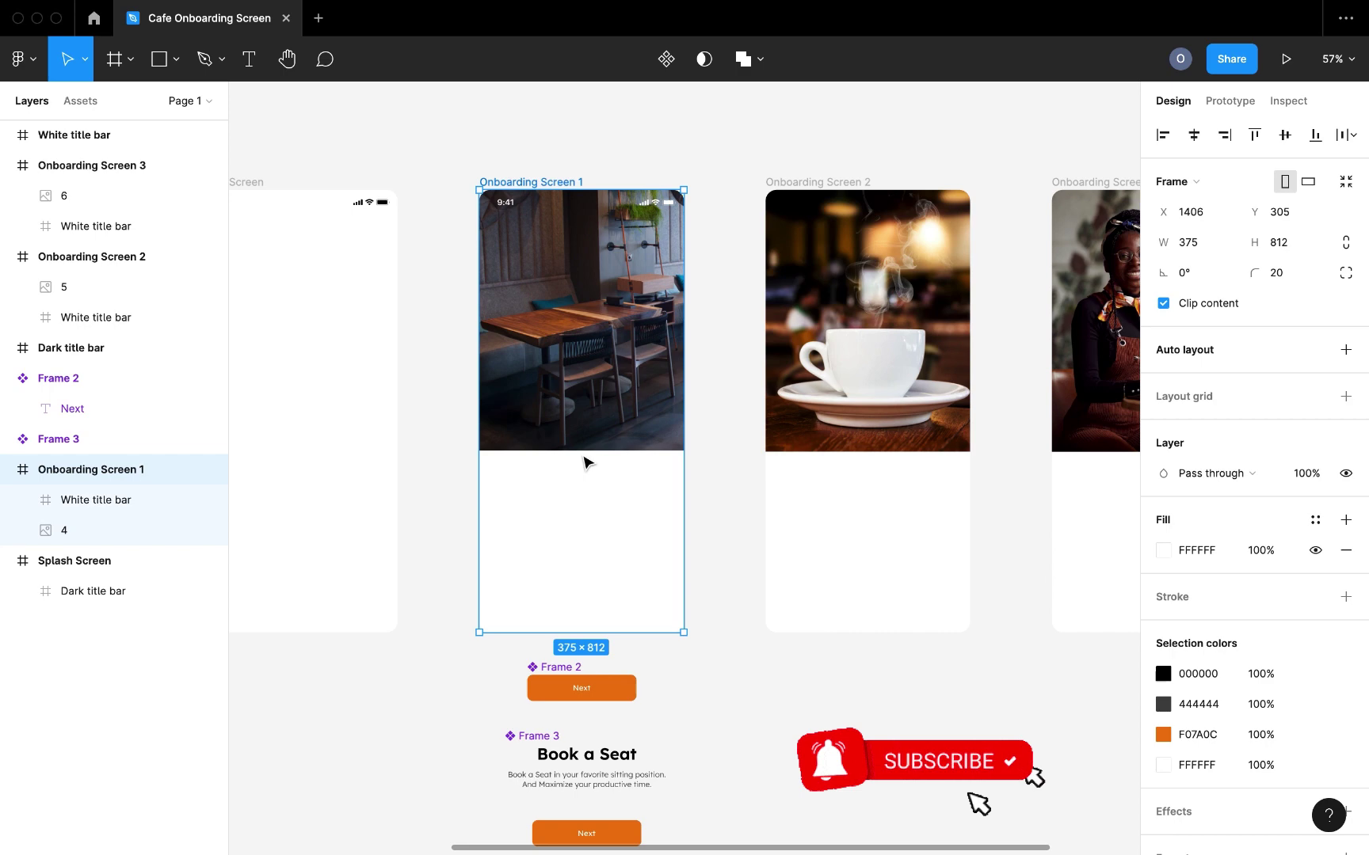
{"action": "key", "text": "ctrl+v"}
{"action": "scroll", "coordinate": [600, 533], "scroll_direction": "up", "scroll_amount": 3}
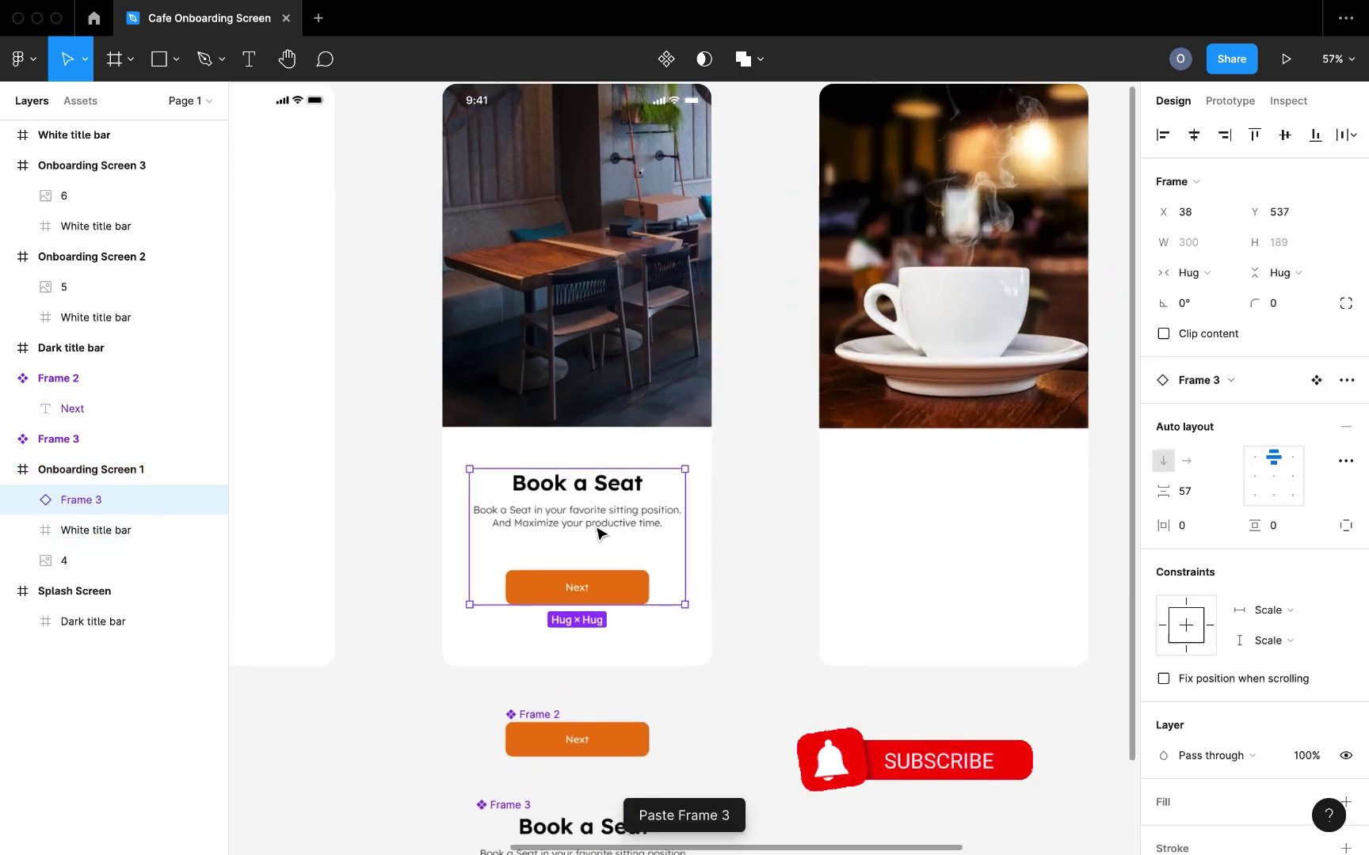
{"action": "scroll", "coordinate": [600, 533], "scroll_direction": "right", "scroll_amount": 5}
{"action": "scroll", "coordinate": [598, 531], "scroll_direction": "down", "scroll_amount": 3}
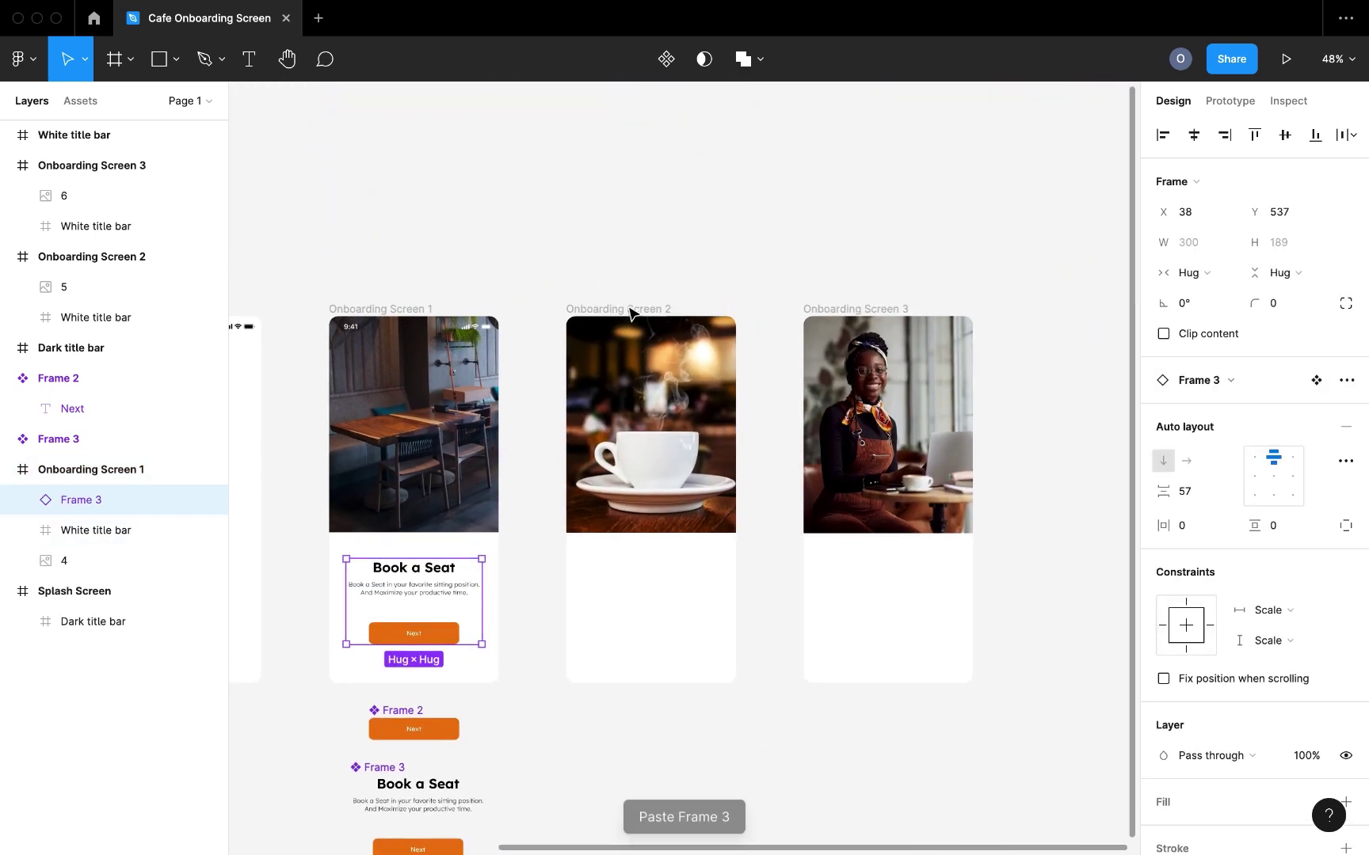
Paste the Book a Seat block into Onboarding Screens 2 and 3 together
{"action": "left_click", "coordinate": [630, 310]}
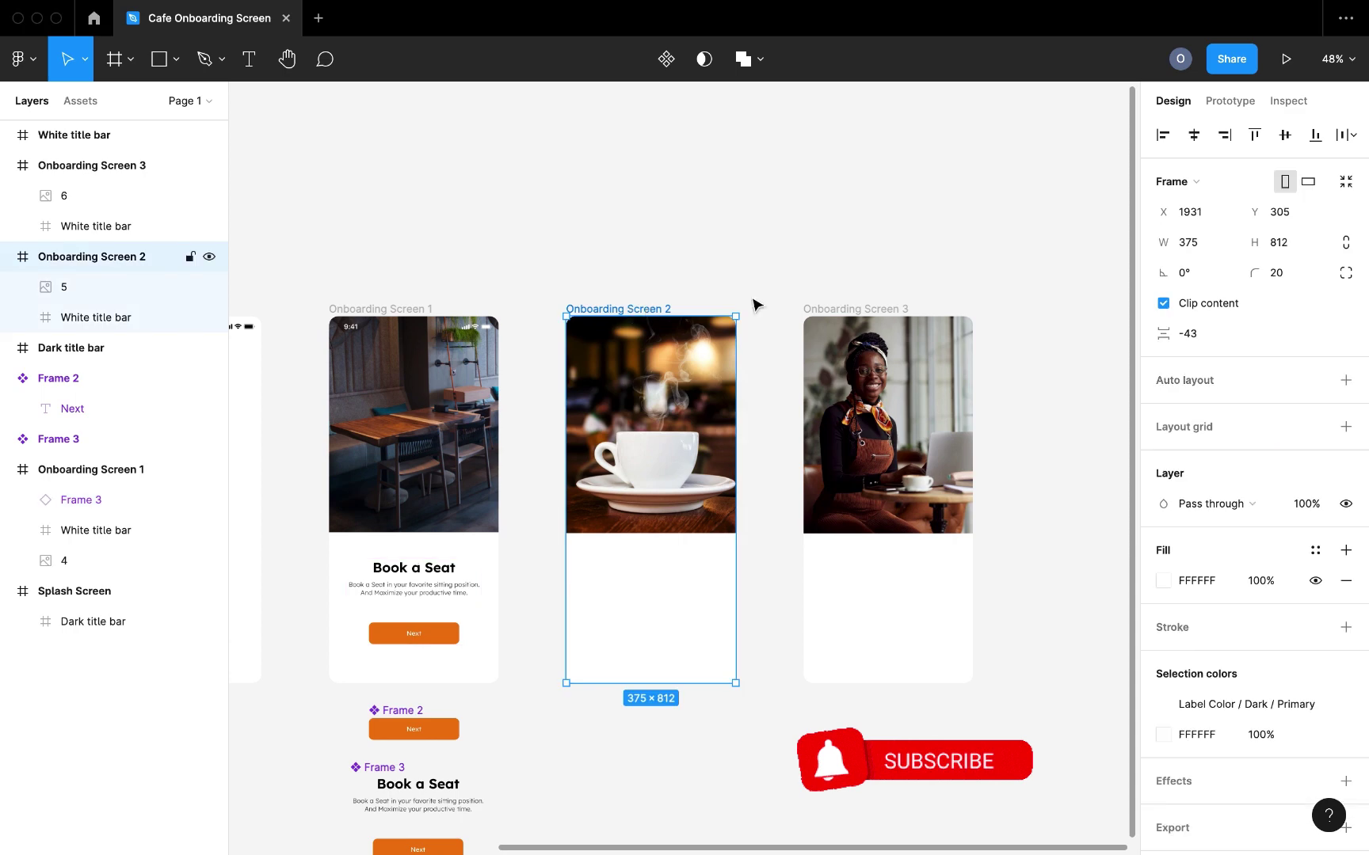
{"action": "left_click", "coordinate": [874, 310], "text": "shift"}
{"action": "key", "text": "super+v"}
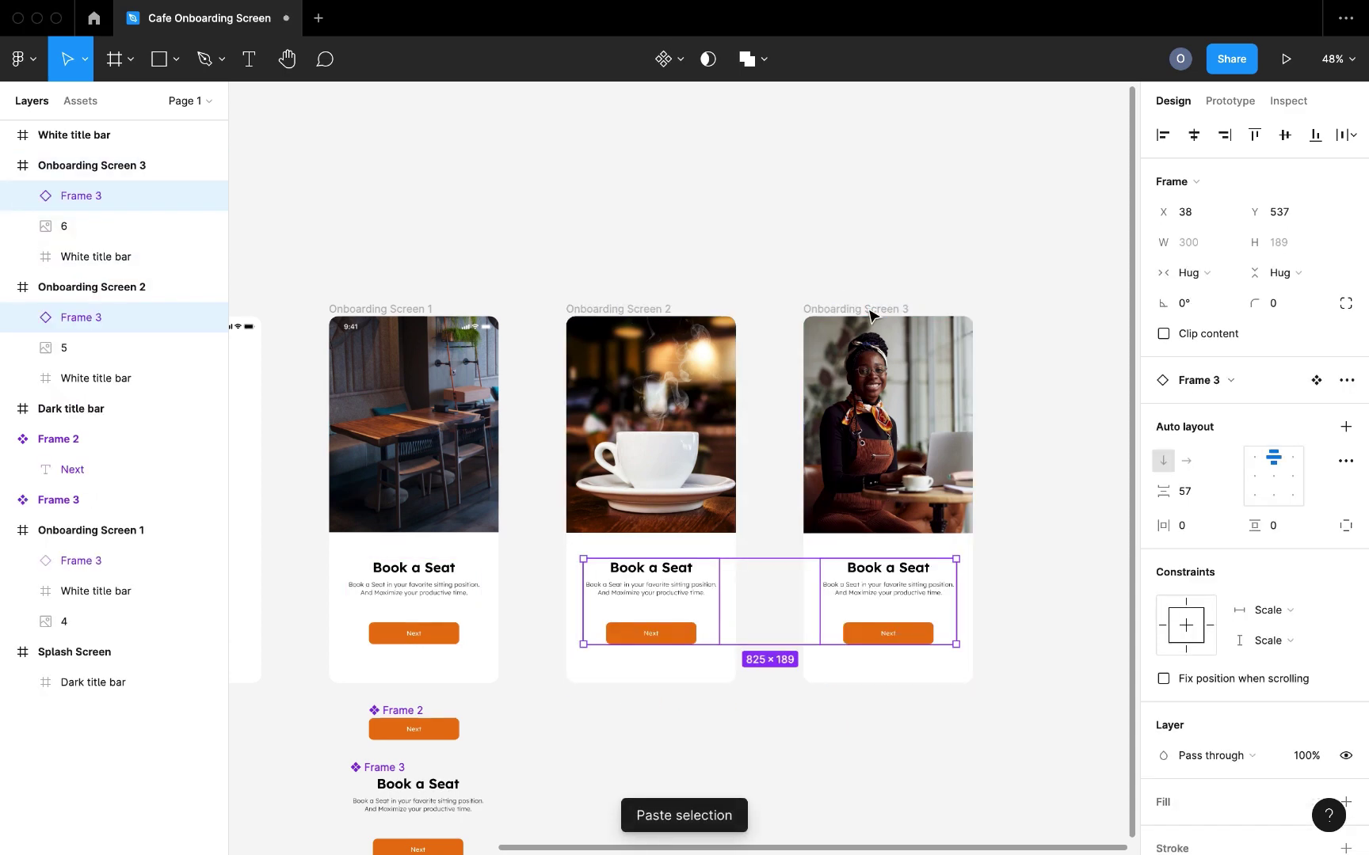
{"action": "scroll", "coordinate": [479, 623], "scroll_direction": "up", "scroll_amount": 1}
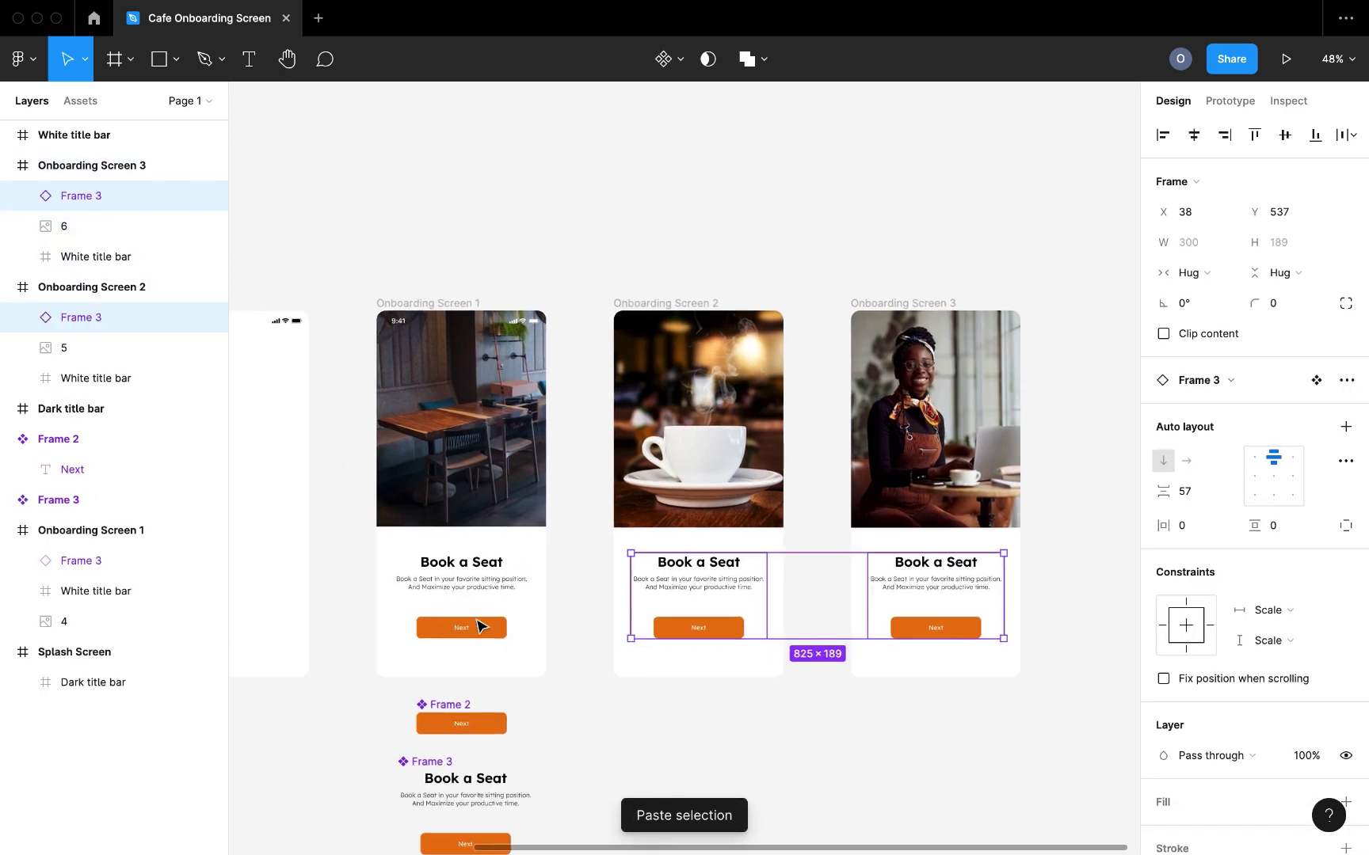
{"action": "scroll", "coordinate": [478, 624], "scroll_direction": "up", "scroll_amount": 3}
{"action": "scroll", "coordinate": [475, 625], "scroll_direction": "left", "scroll_amount": 2}
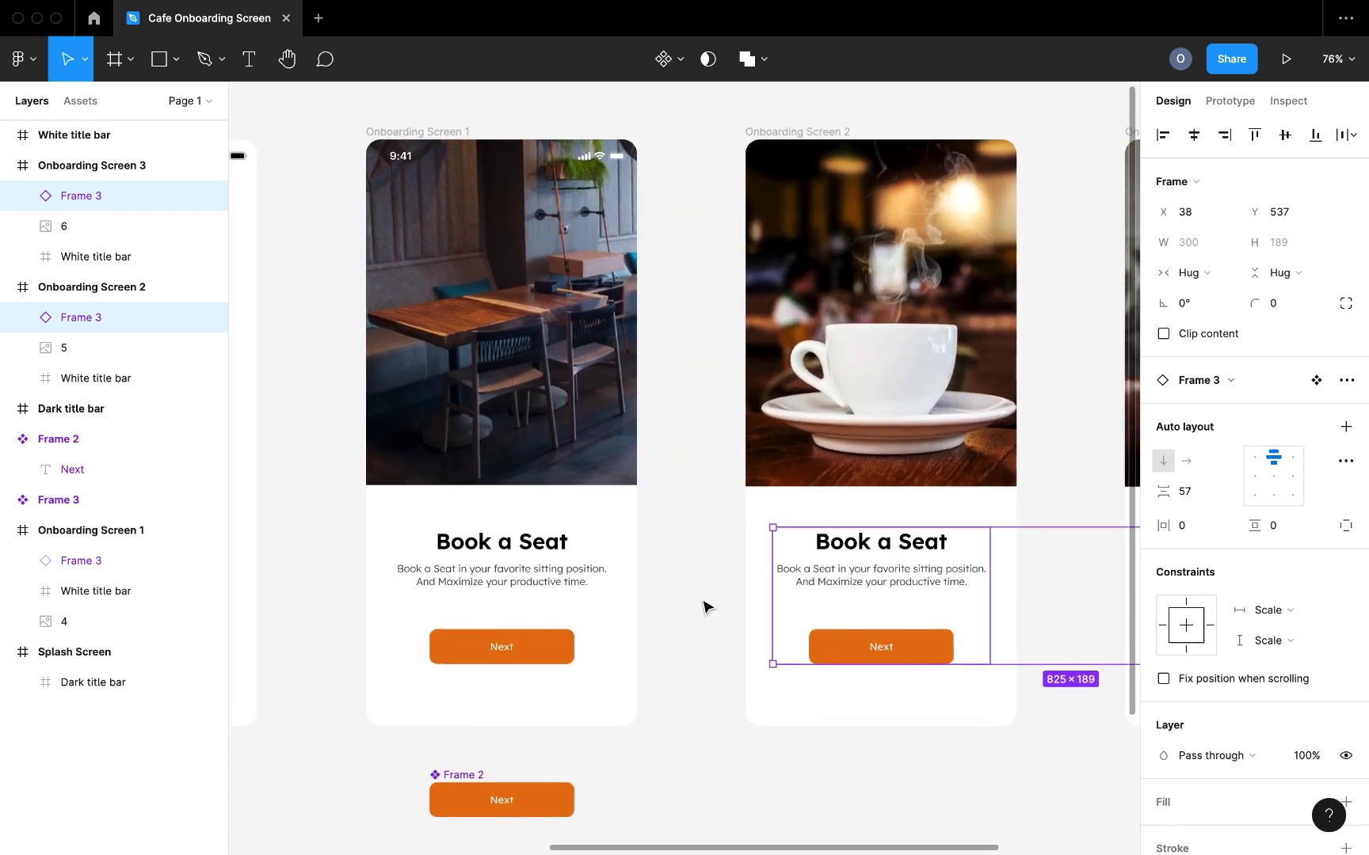
{"action": "left_click", "coordinate": [701, 608]}
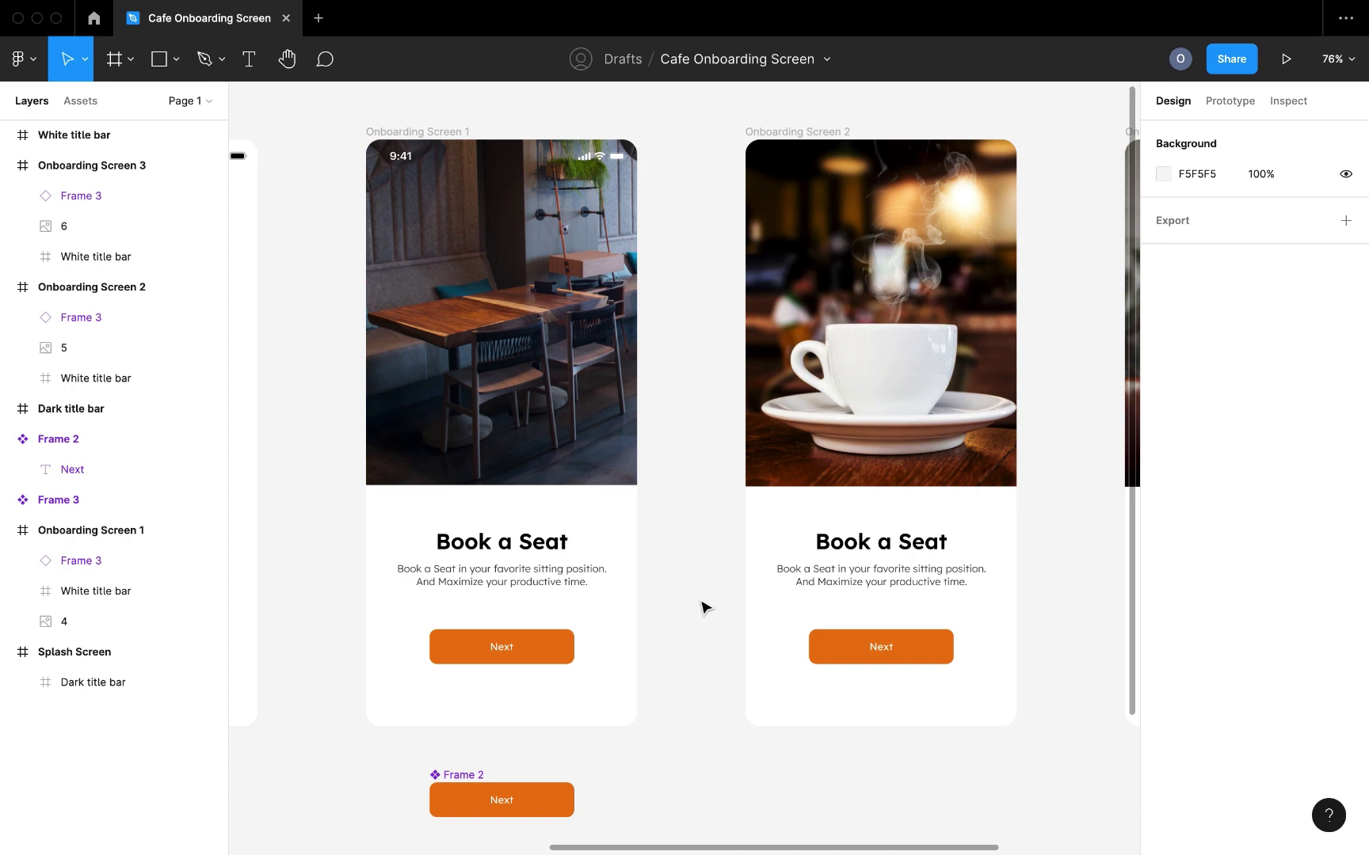
{"action": "scroll", "coordinate": [702, 608], "scroll_direction": "down", "scroll_amount": 5}
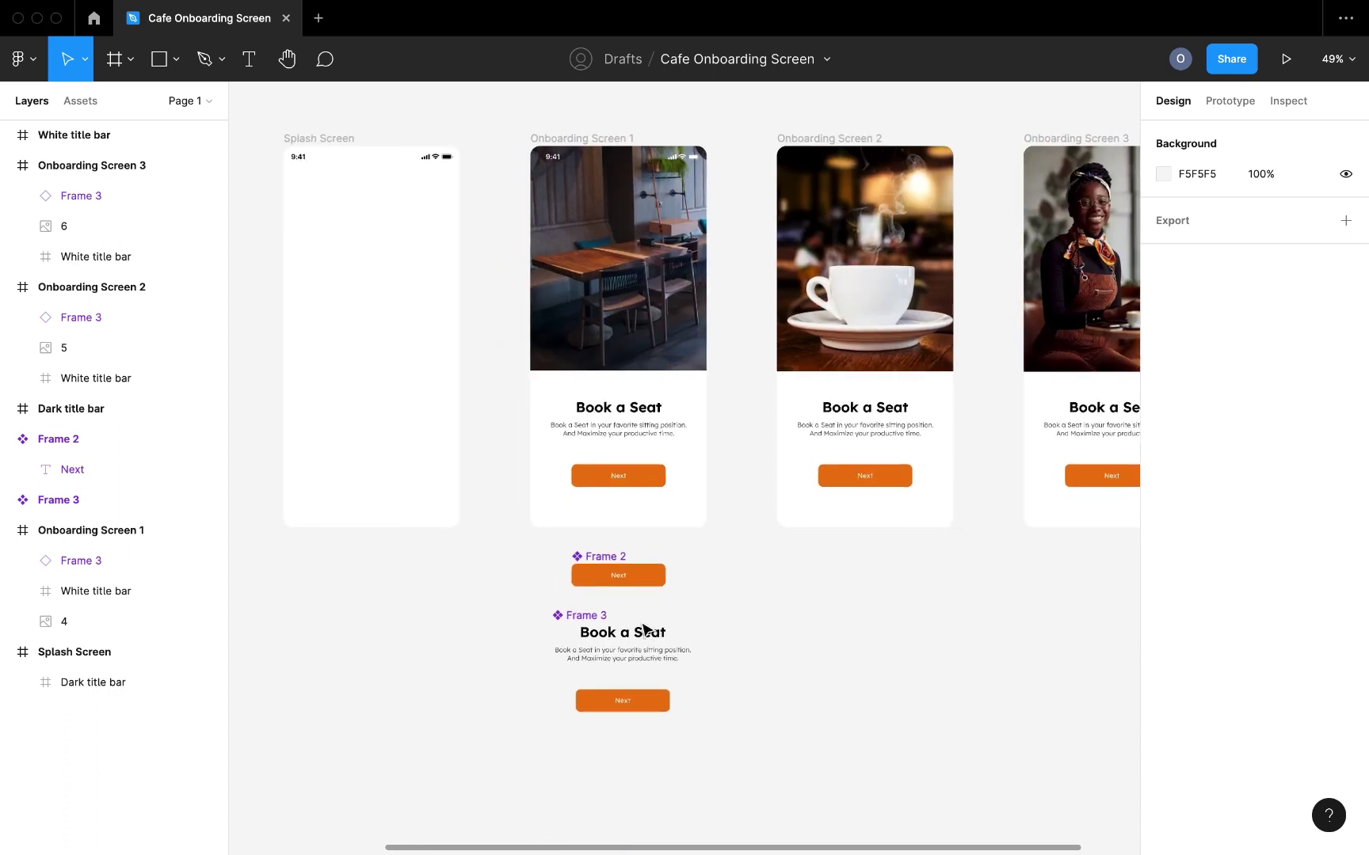
Create a text property named onb Title for the component's title text
{"action": "left_click", "coordinate": [611, 633]}
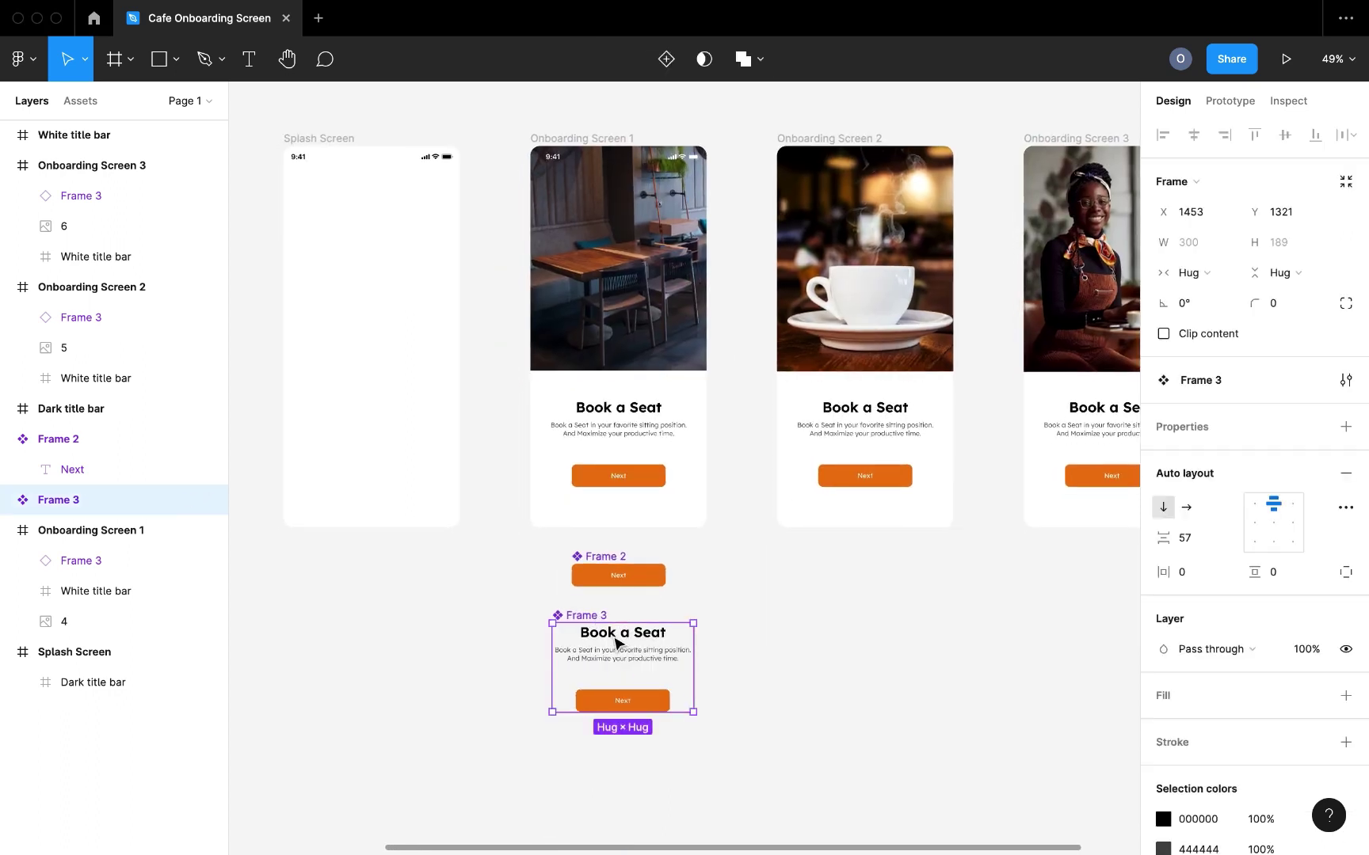
{"action": "double_click", "coordinate": [617, 642]}
{"action": "double_click", "coordinate": [618, 640]}
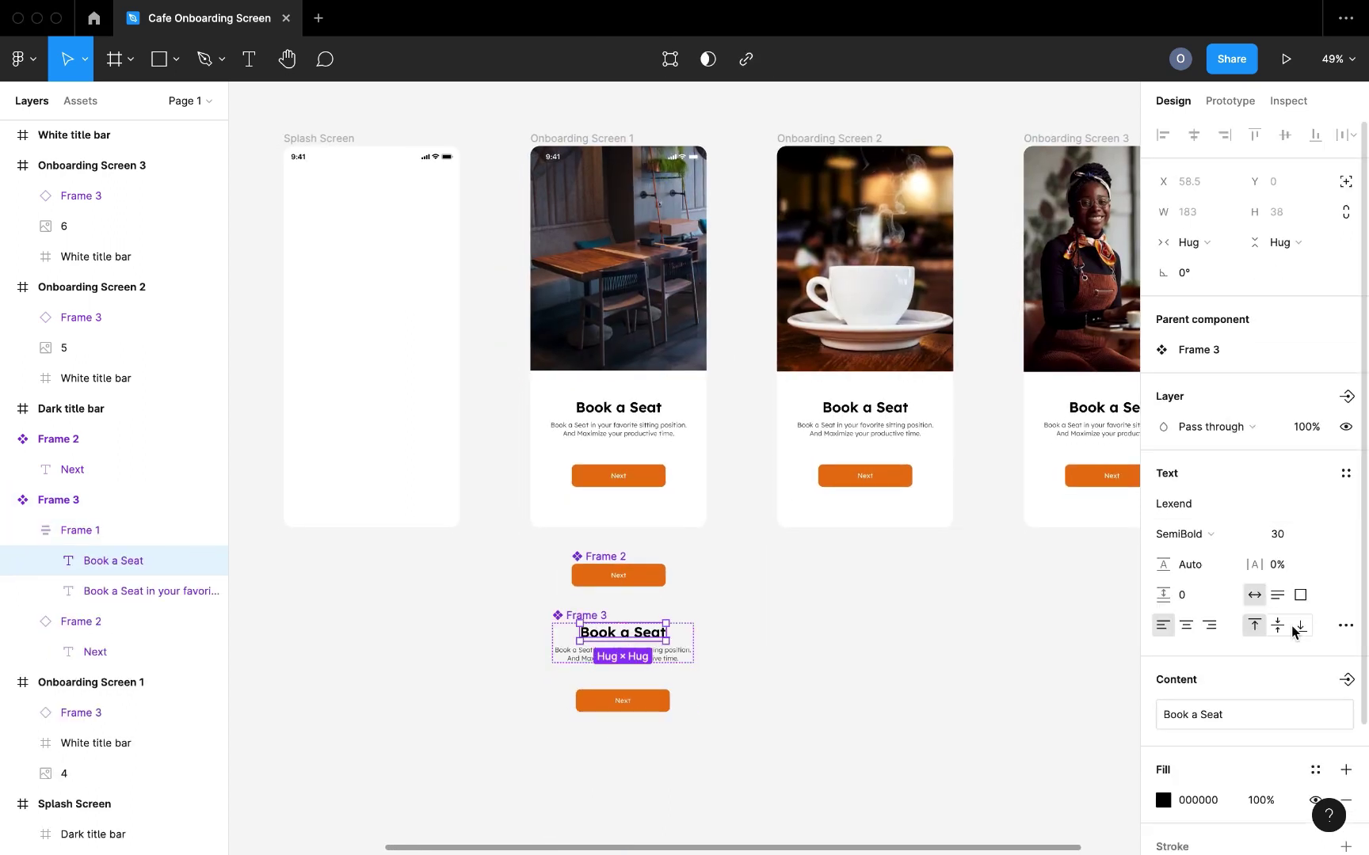
{"action": "scroll", "coordinate": [1295, 632], "scroll_direction": "down", "scroll_amount": 2}
{"action": "left_click", "coordinate": [1349, 625]}
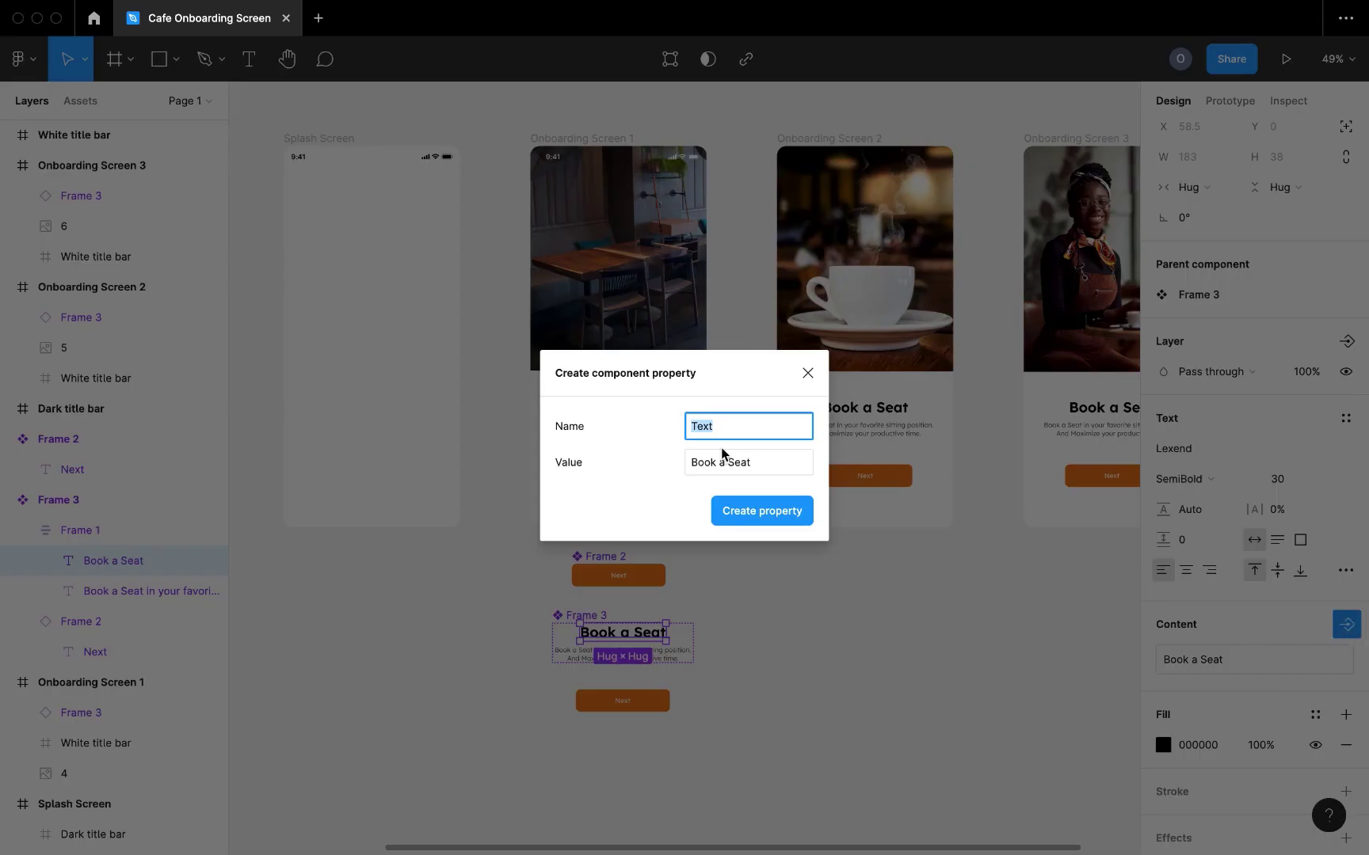
{"action": "type", "text": "onb Titl"}
{"action": "left_click", "coordinate": [764, 513]}
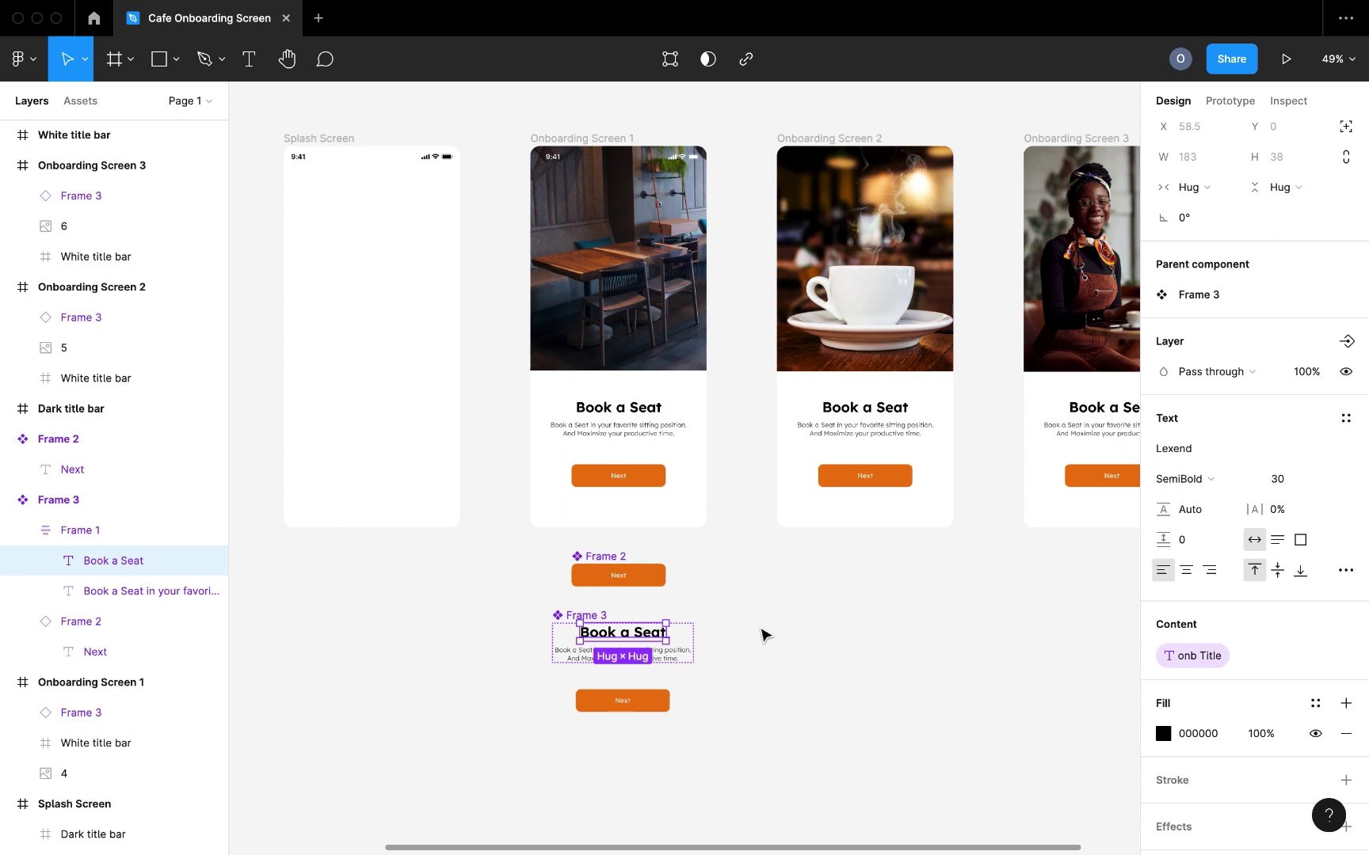
Create a text property named onb body for the component's body text
{"action": "left_click", "coordinate": [682, 658]}
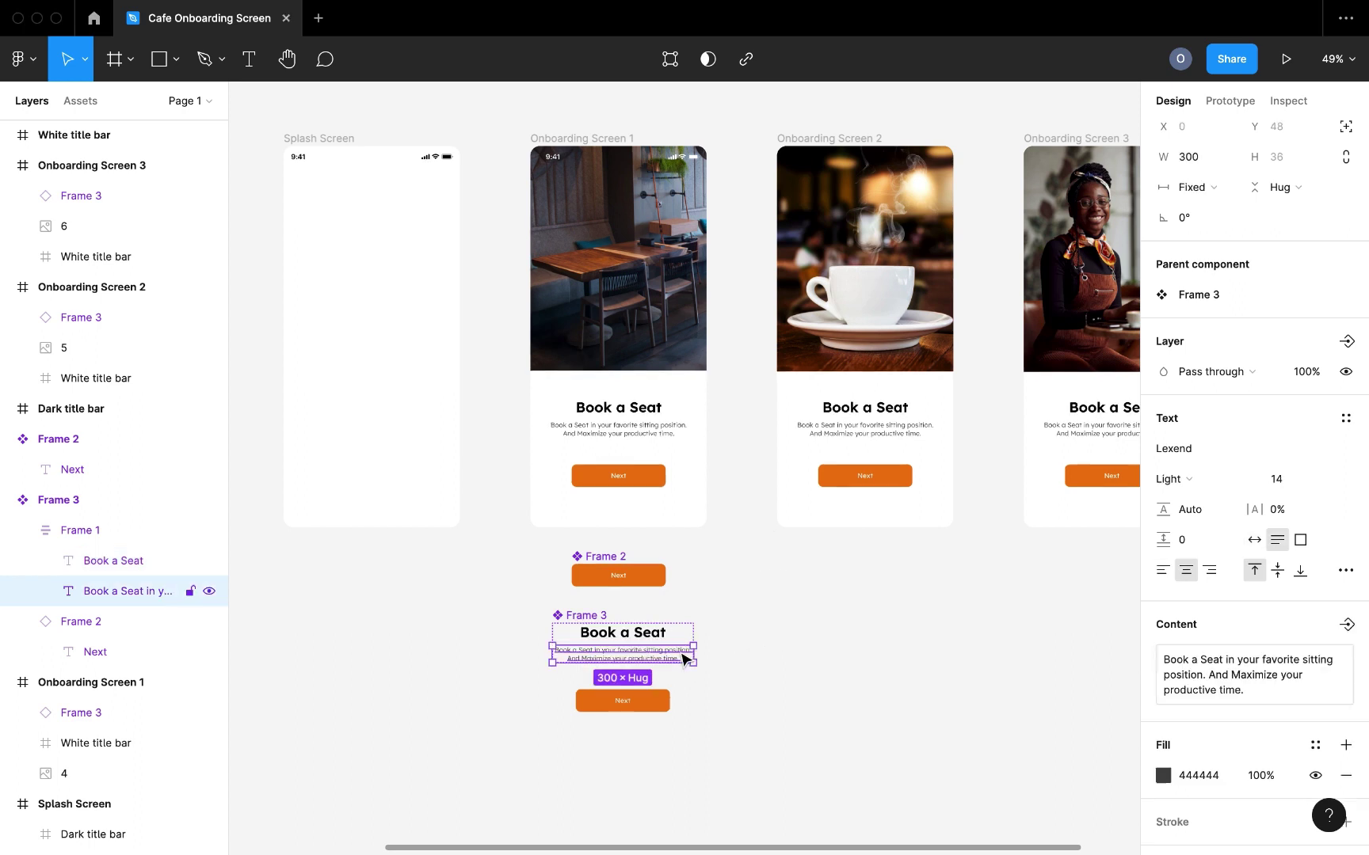
{"action": "left_click", "coordinate": [1344, 626]}
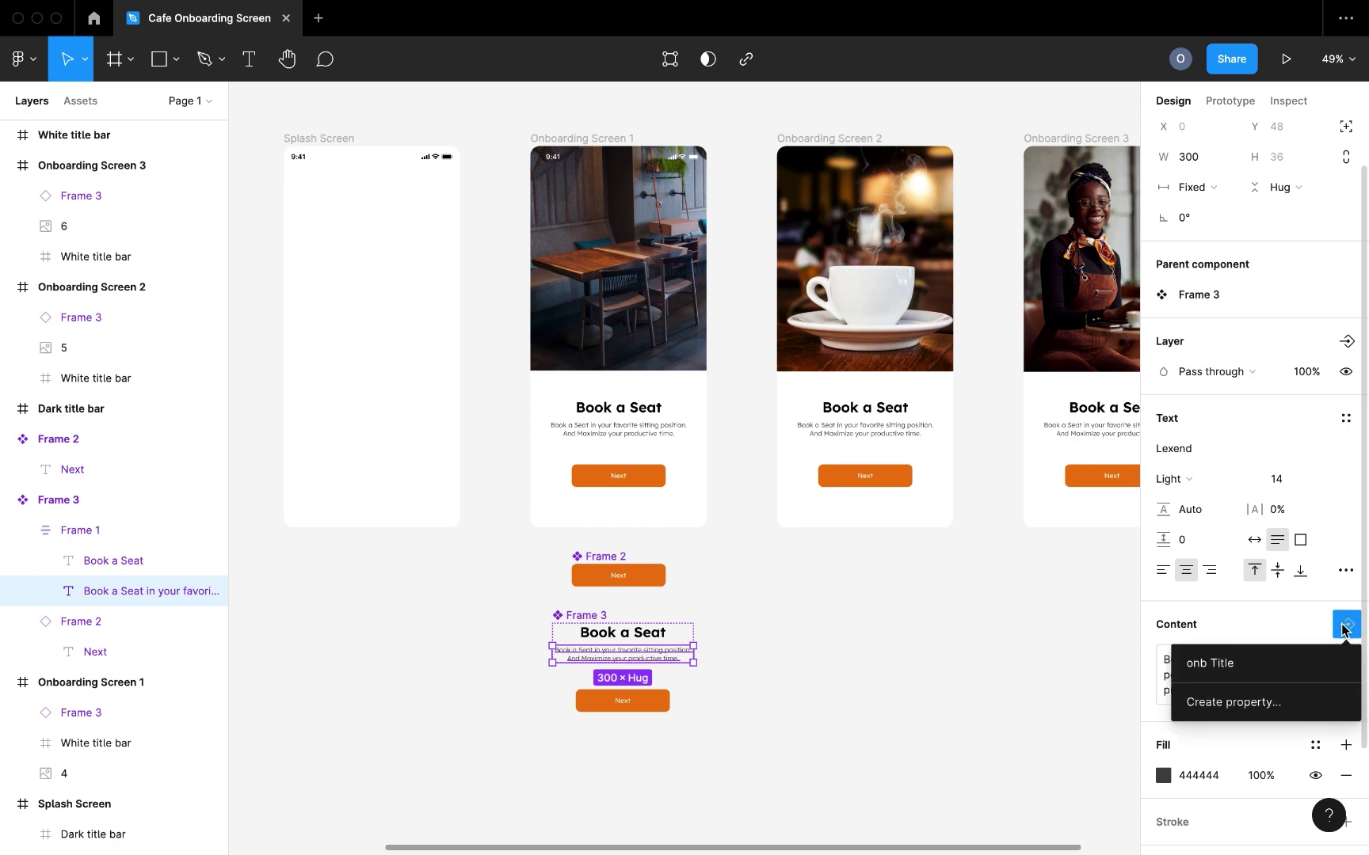
{"action": "left_click", "coordinate": [1239, 704]}
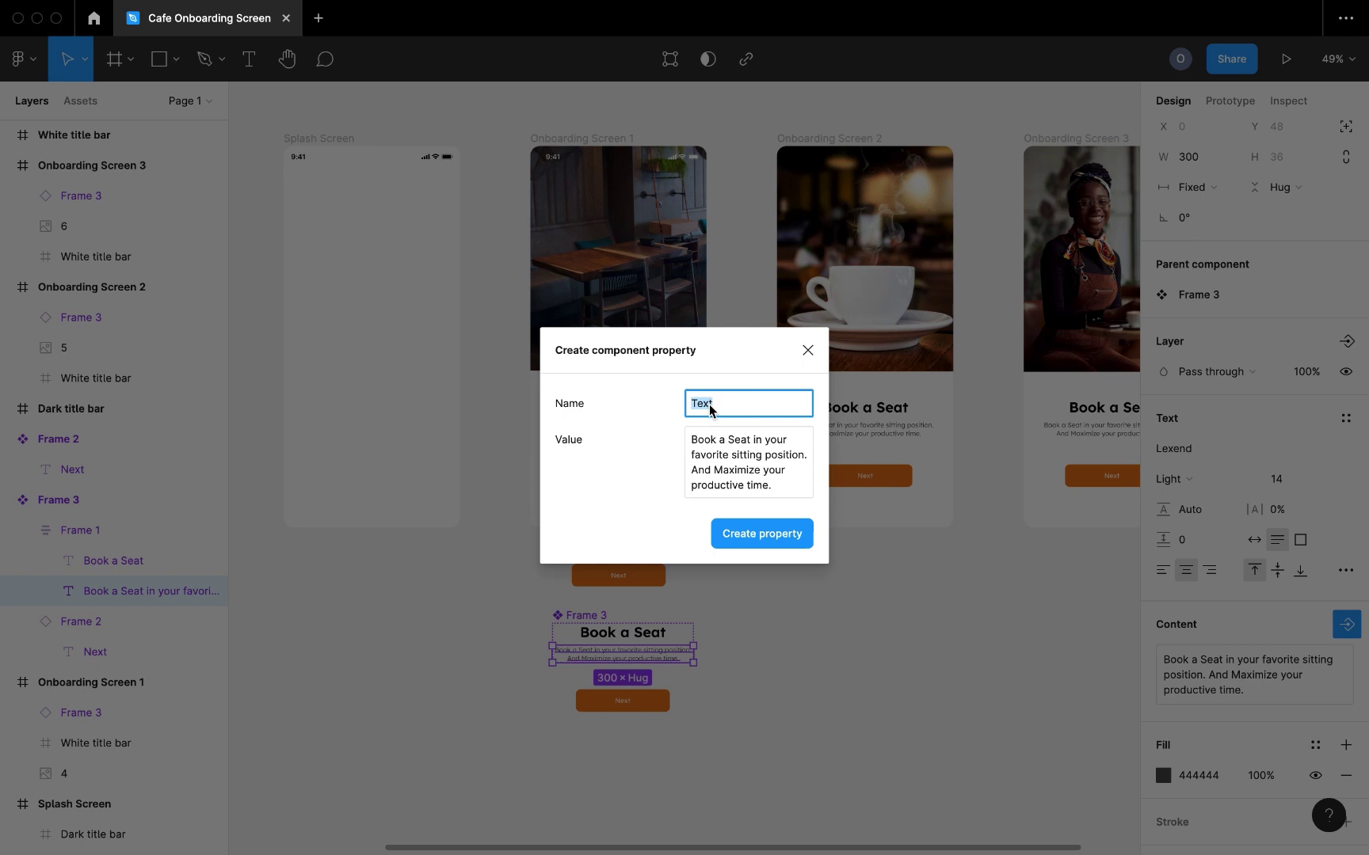
{"action": "type", "text": "onb body"}
{"action": "left_click", "coordinate": [769, 533]}
{"action": "left_click", "coordinate": [809, 626]}
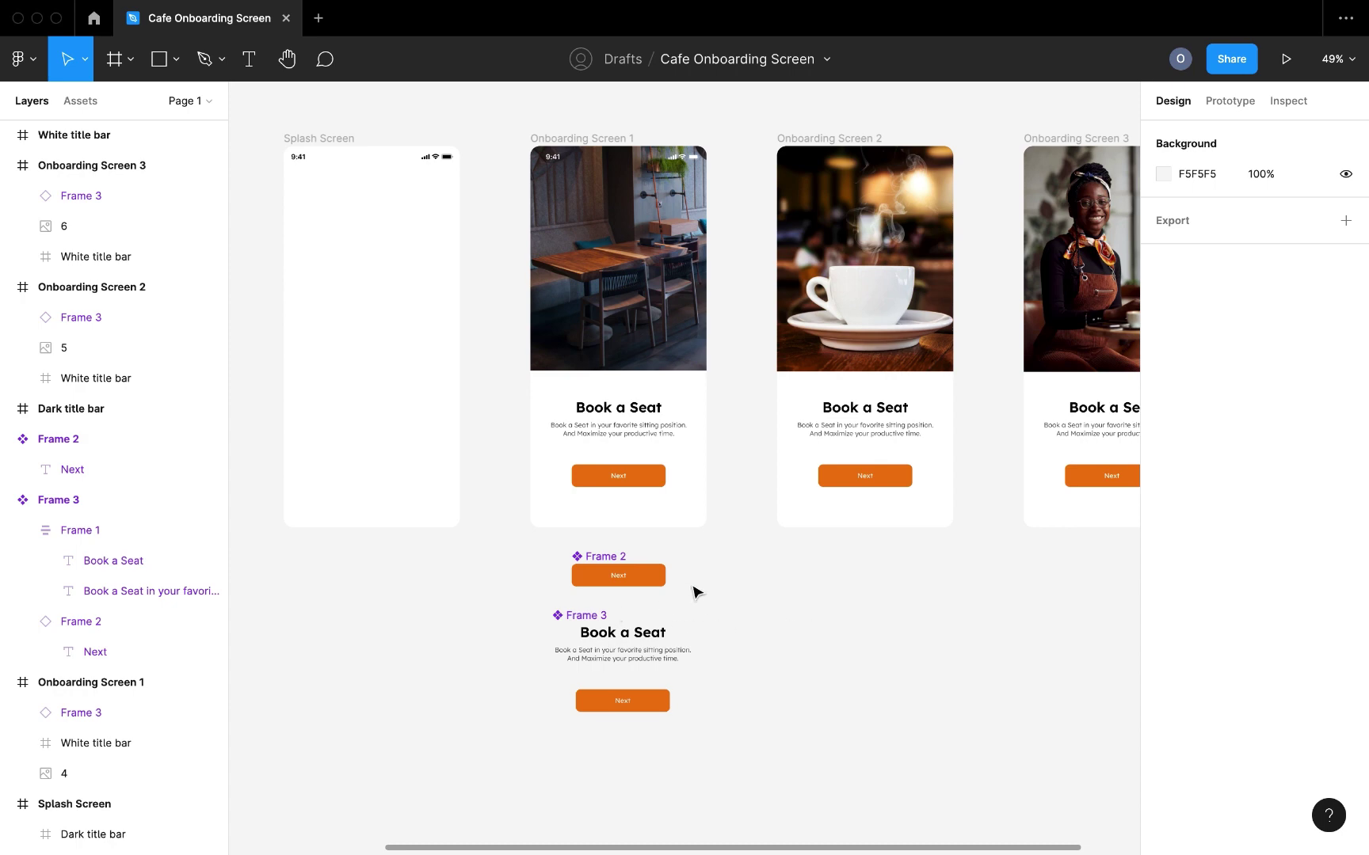
Set Onboarding Screen 2's onb Title to 'take a coffee'
{"action": "scroll", "coordinate": [683, 566], "scroll_direction": "up", "scroll_amount": 1}
{"action": "scroll", "coordinate": [660, 520], "scroll_direction": "up", "scroll_amount": 5}
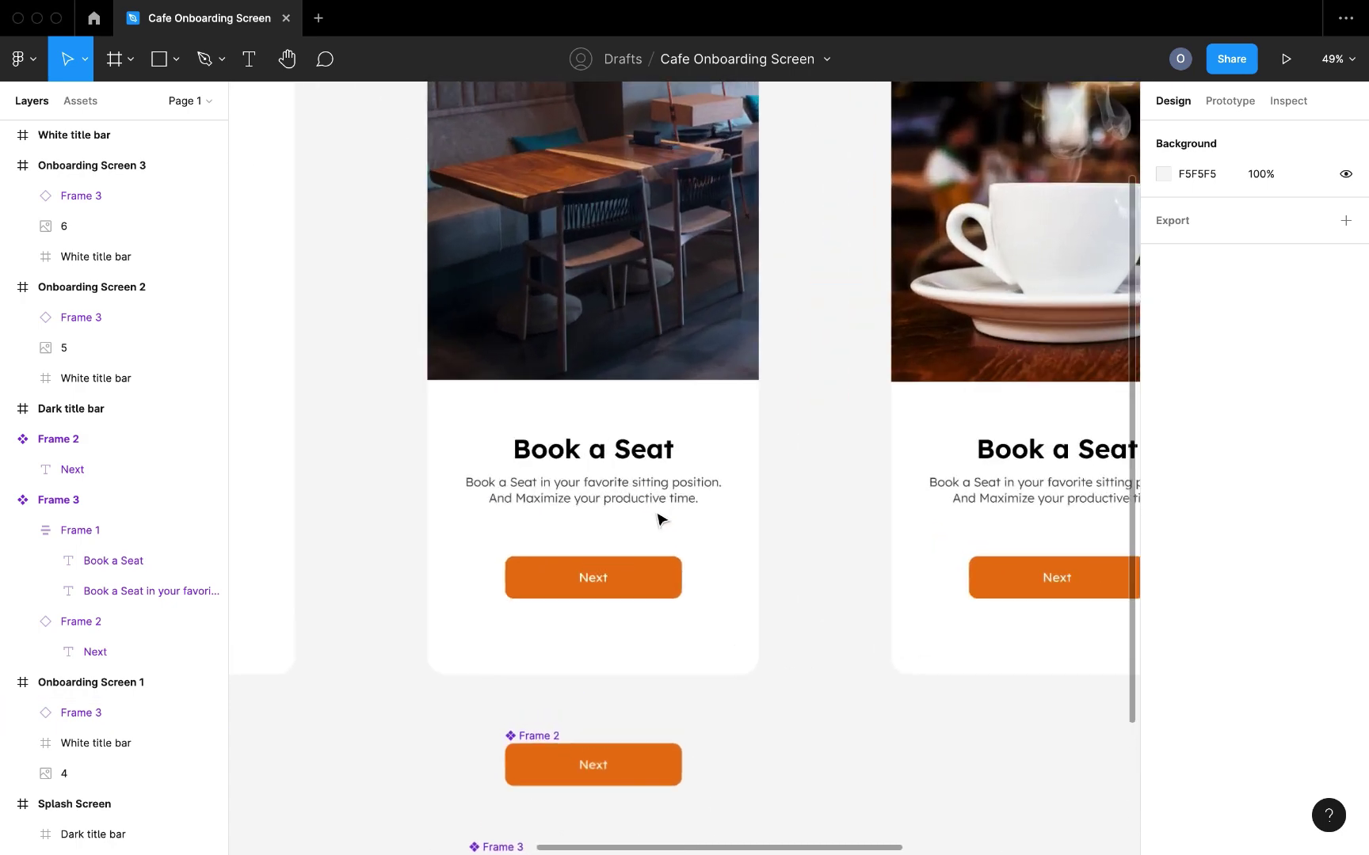
{"action": "scroll", "coordinate": [659, 519], "scroll_direction": "up", "scroll_amount": 3}
{"action": "scroll", "coordinate": [659, 520], "scroll_direction": "right", "scroll_amount": 6}
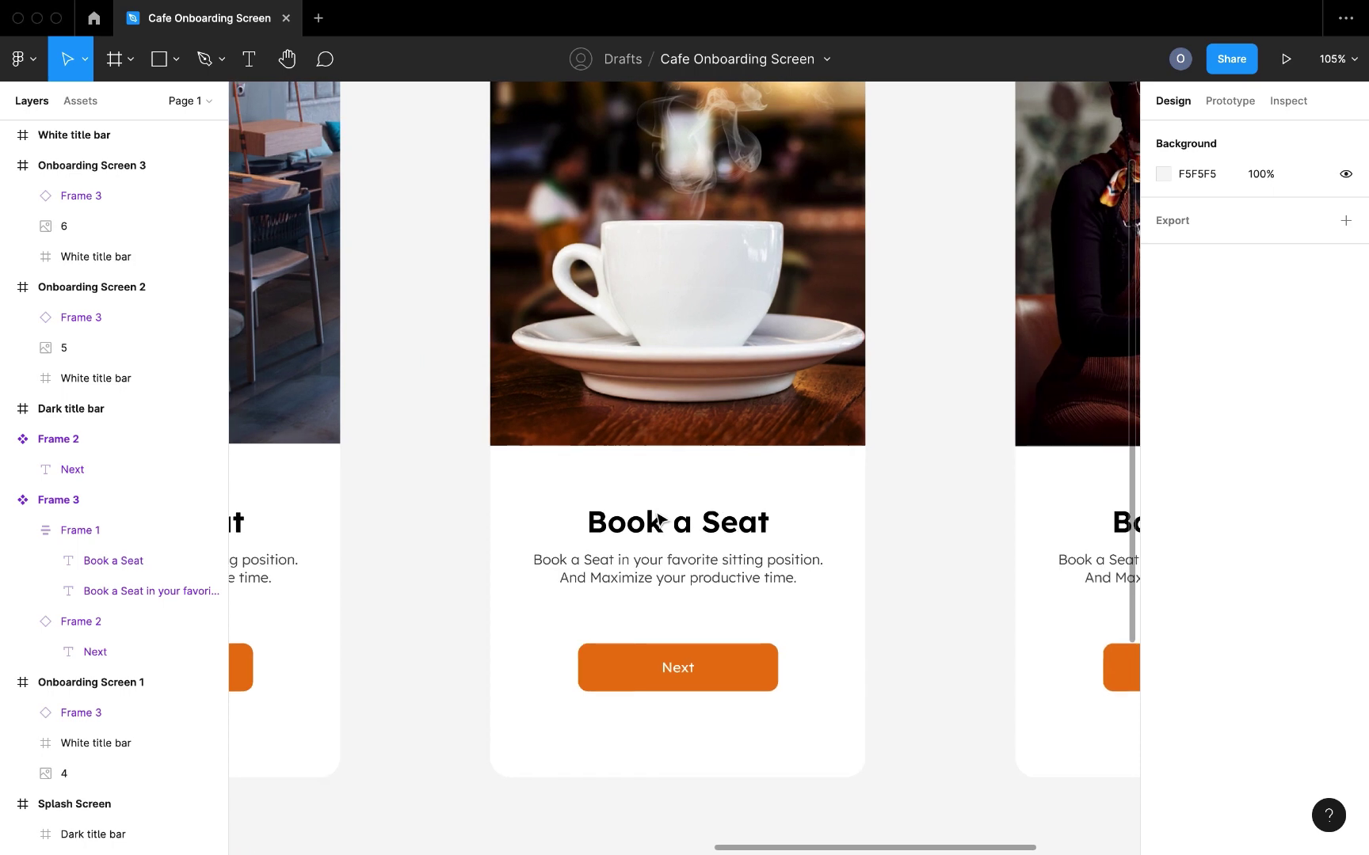
{"action": "scroll", "coordinate": [659, 520], "scroll_direction": "up", "scroll_amount": 3}
{"action": "scroll", "coordinate": [657, 520], "scroll_direction": "down", "scroll_amount": 3}
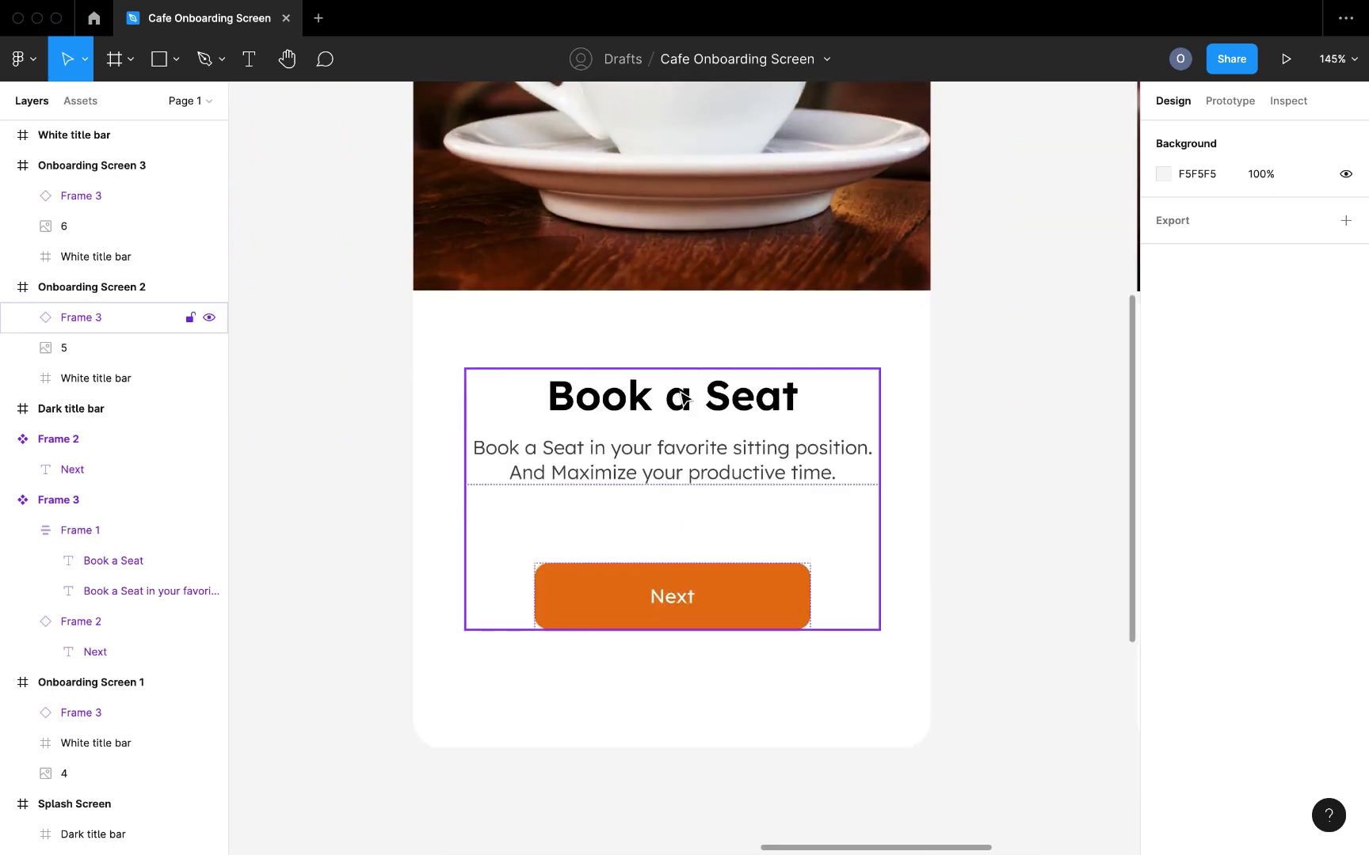
{"action": "left_click", "coordinate": [683, 399]}
{"action": "left_click", "coordinate": [1288, 411]}
{"action": "type", "text": "take a coffee"}
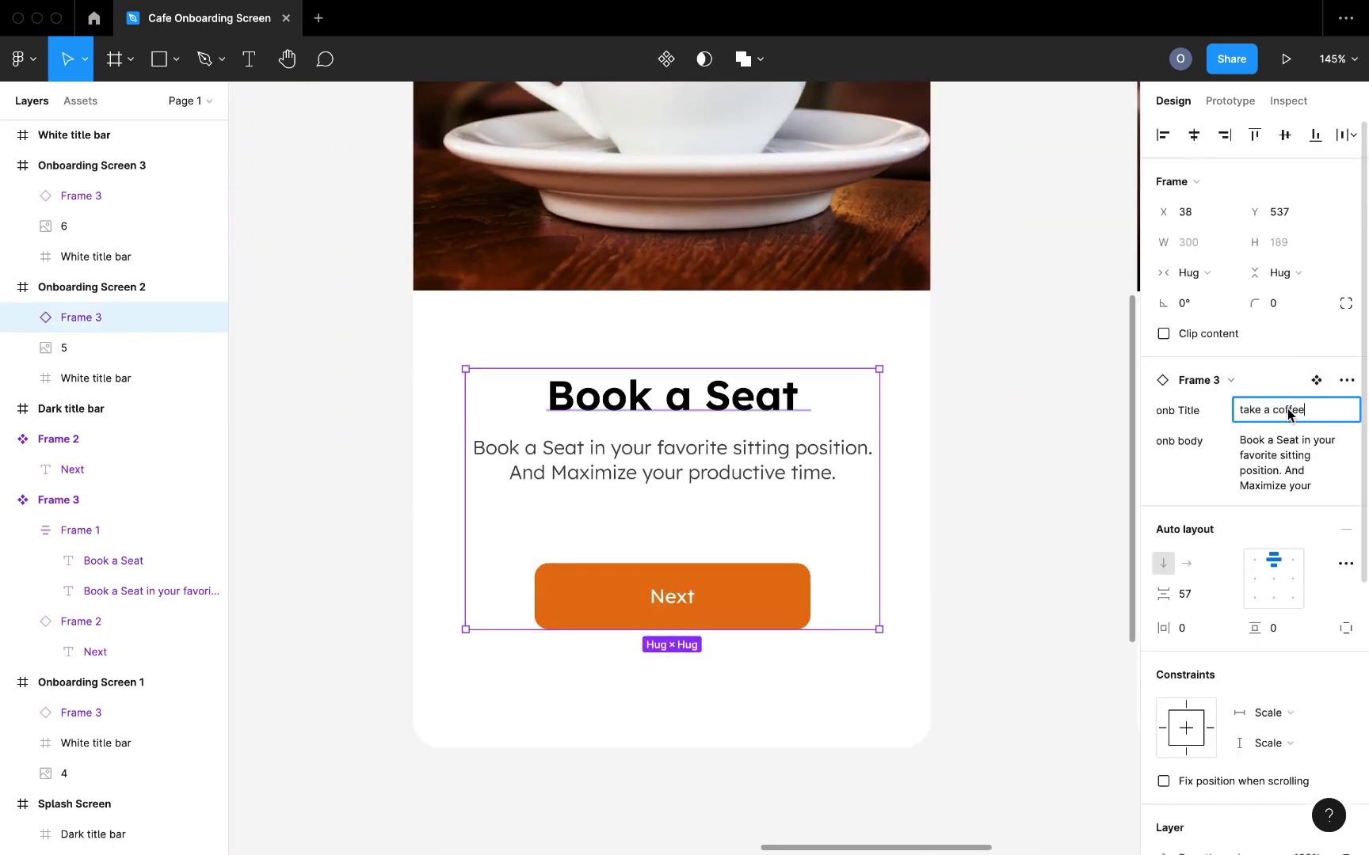
{"action": "key", "text": "Return"}
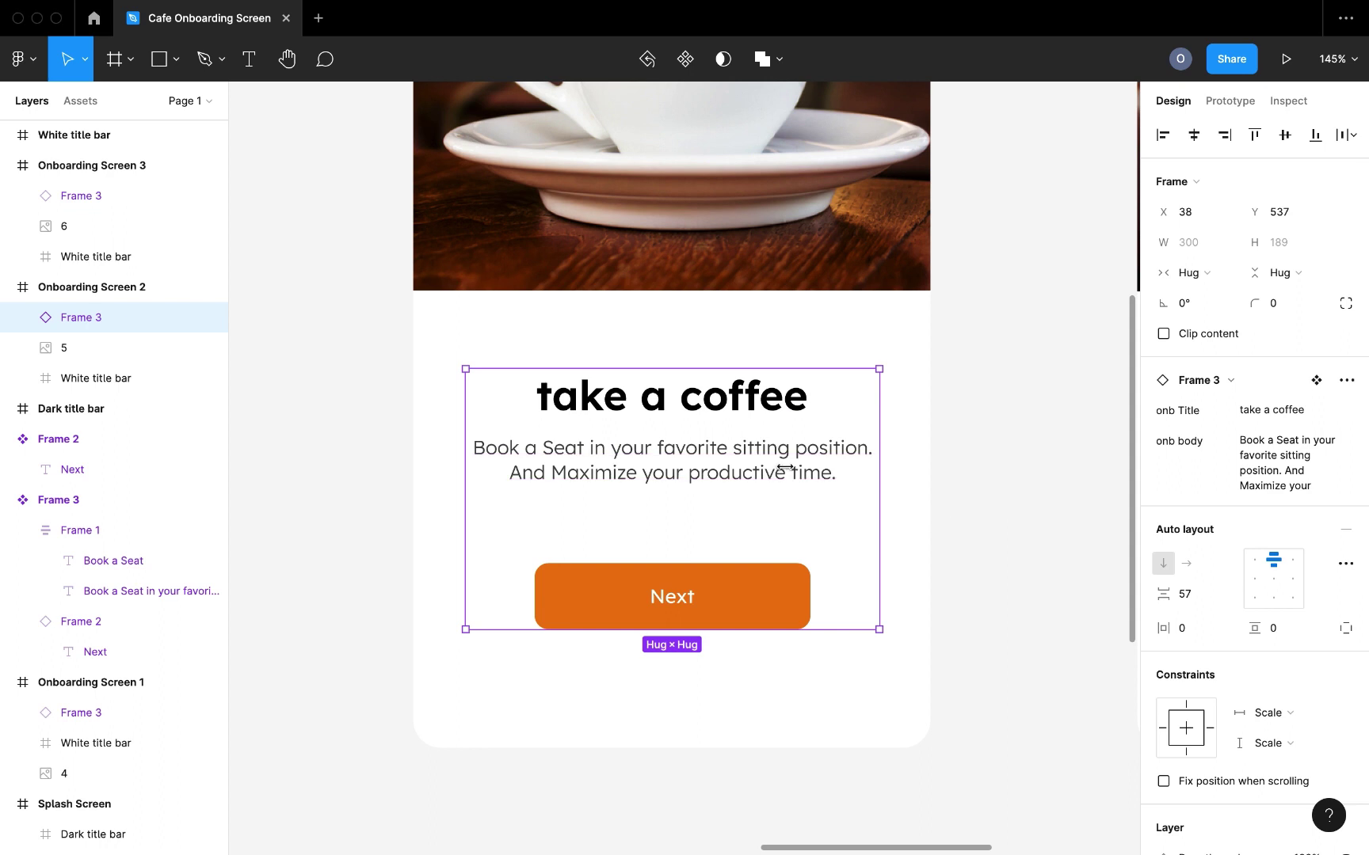
Replace Onboarding Screen 2's body text with the pasted coffee-specials description
{"action": "left_click", "coordinate": [1237, 444]}
{"action": "left_click_drag", "start_coordinate": [1238, 443], "coordinate": [1307, 448]}
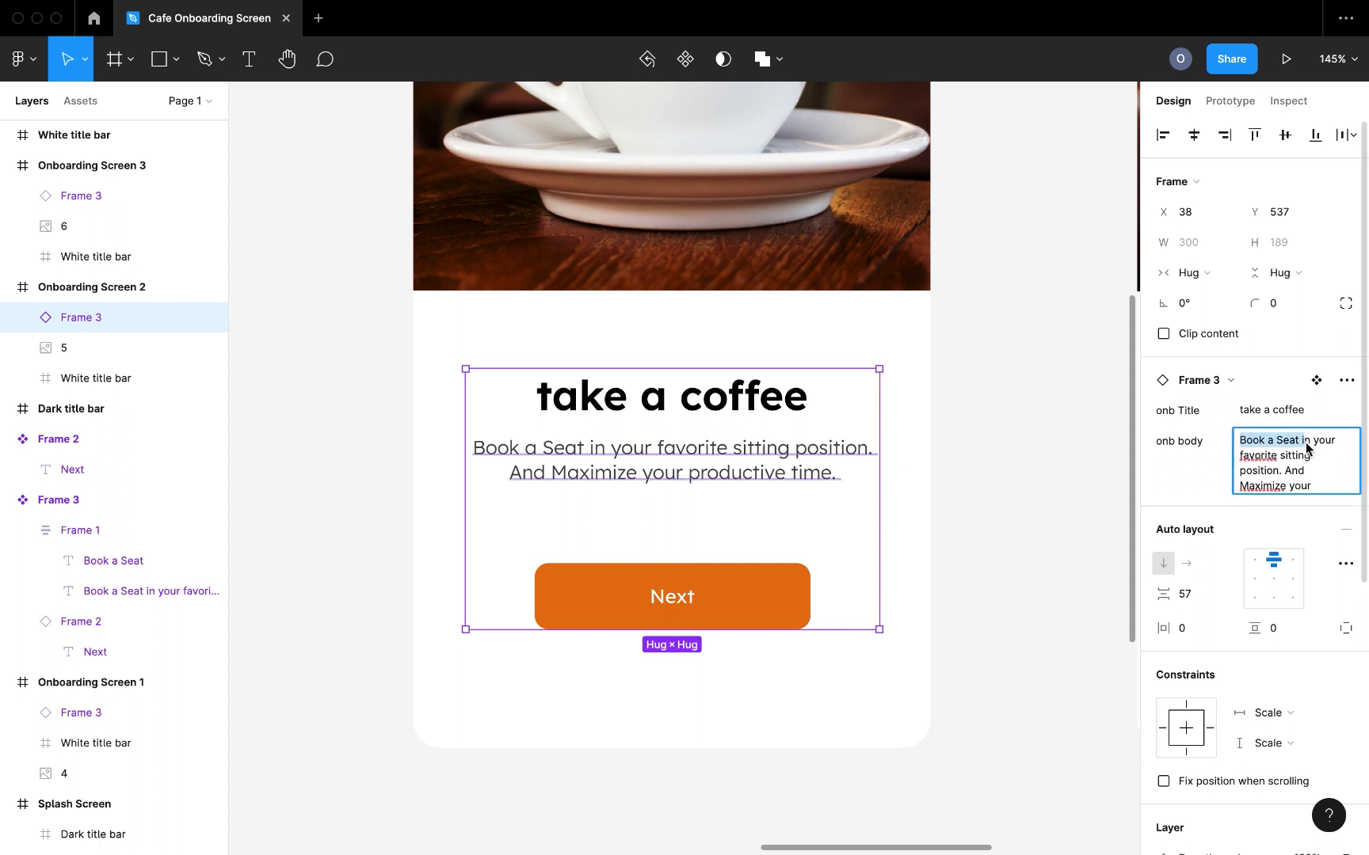
{"action": "key", "text": "super+a"}
{"action": "type", "text": "Our coffee specials lets you order a coffee just the way you like it"}
{"action": "key", "text": "Return"}
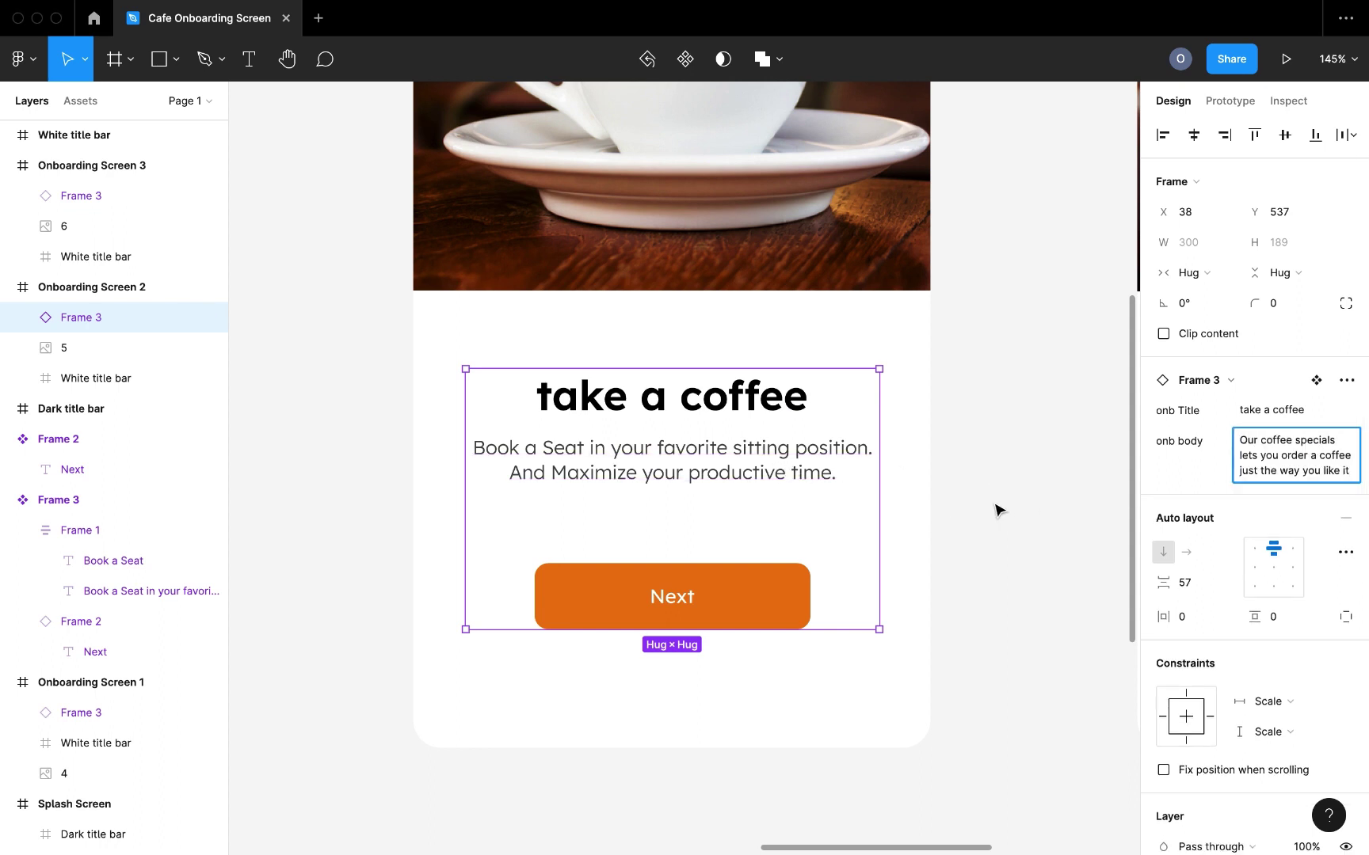
{"action": "left_click", "coordinate": [998, 511]}
{"action": "scroll", "coordinate": [978, 515], "scroll_direction": "down", "scroll_amount": 5}
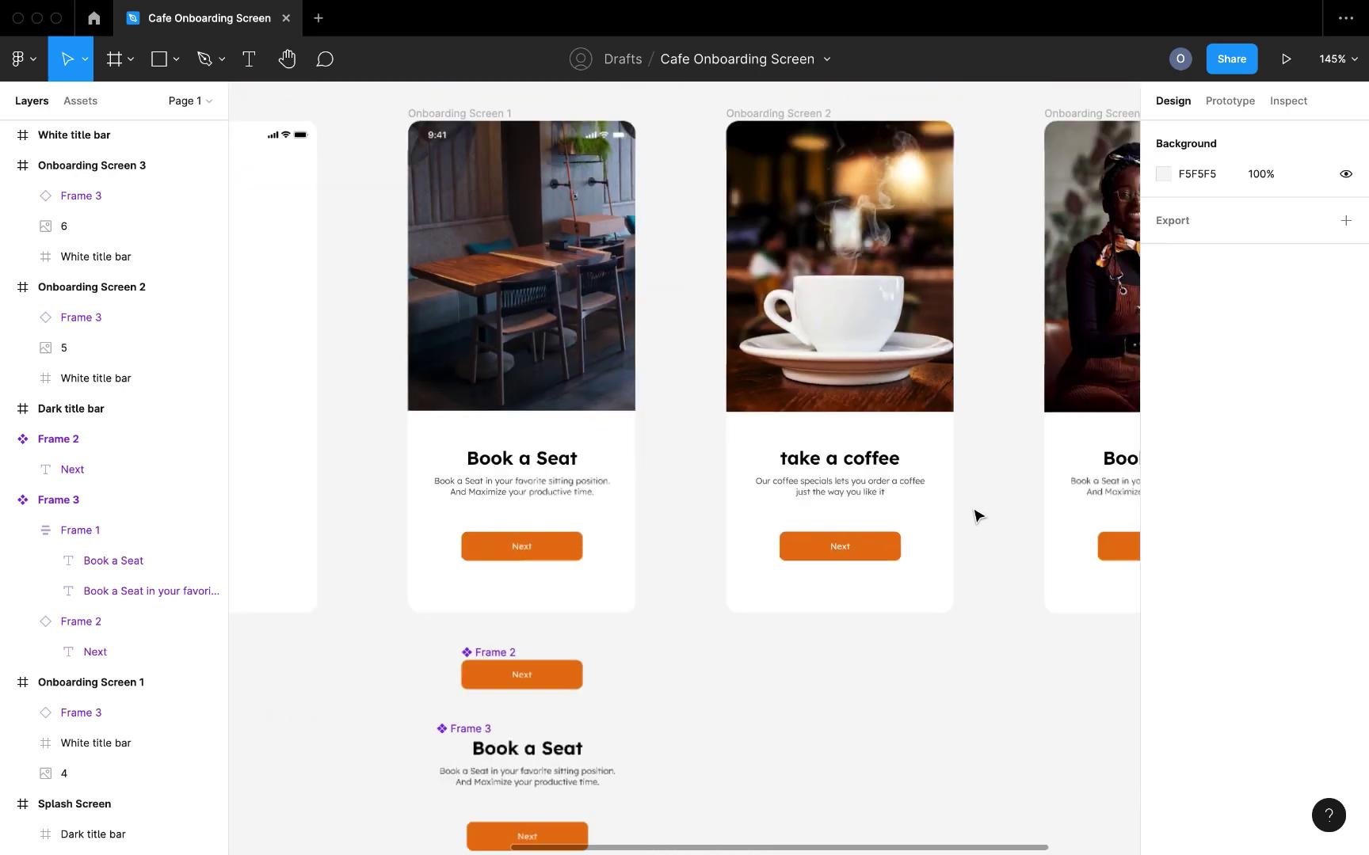
{"action": "scroll", "coordinate": [895, 493], "scroll_direction": "up", "scroll_amount": 4}
{"action": "scroll", "coordinate": [895, 494], "scroll_direction": "up", "scroll_amount": 5}
Capitalise the title so it reads 'Take a Coffee'
{"action": "left_click", "coordinate": [887, 420]}
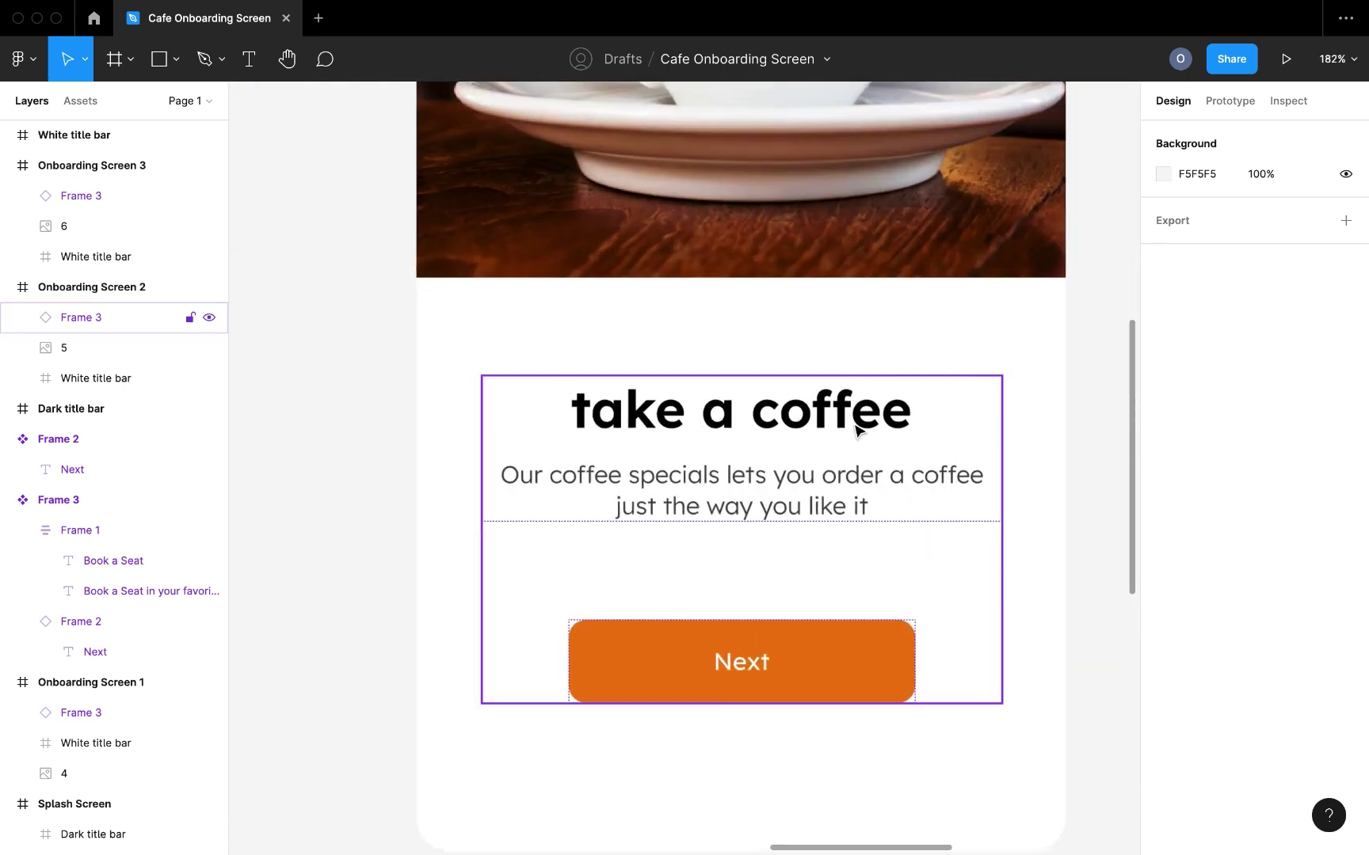
{"action": "left_click", "coordinate": [1254, 413]}
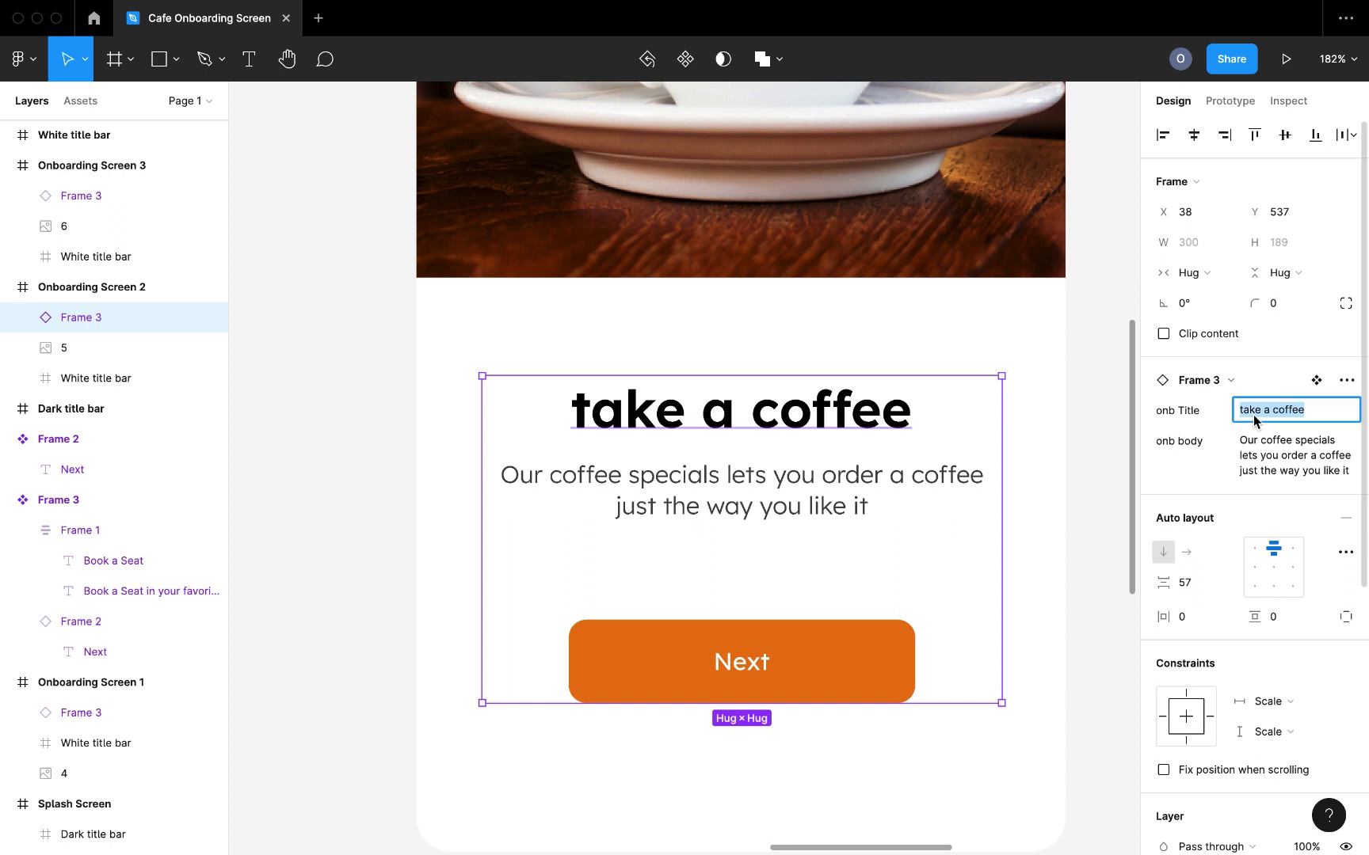
{"action": "key", "text": "Home"}
{"action": "key", "text": "Delete"}
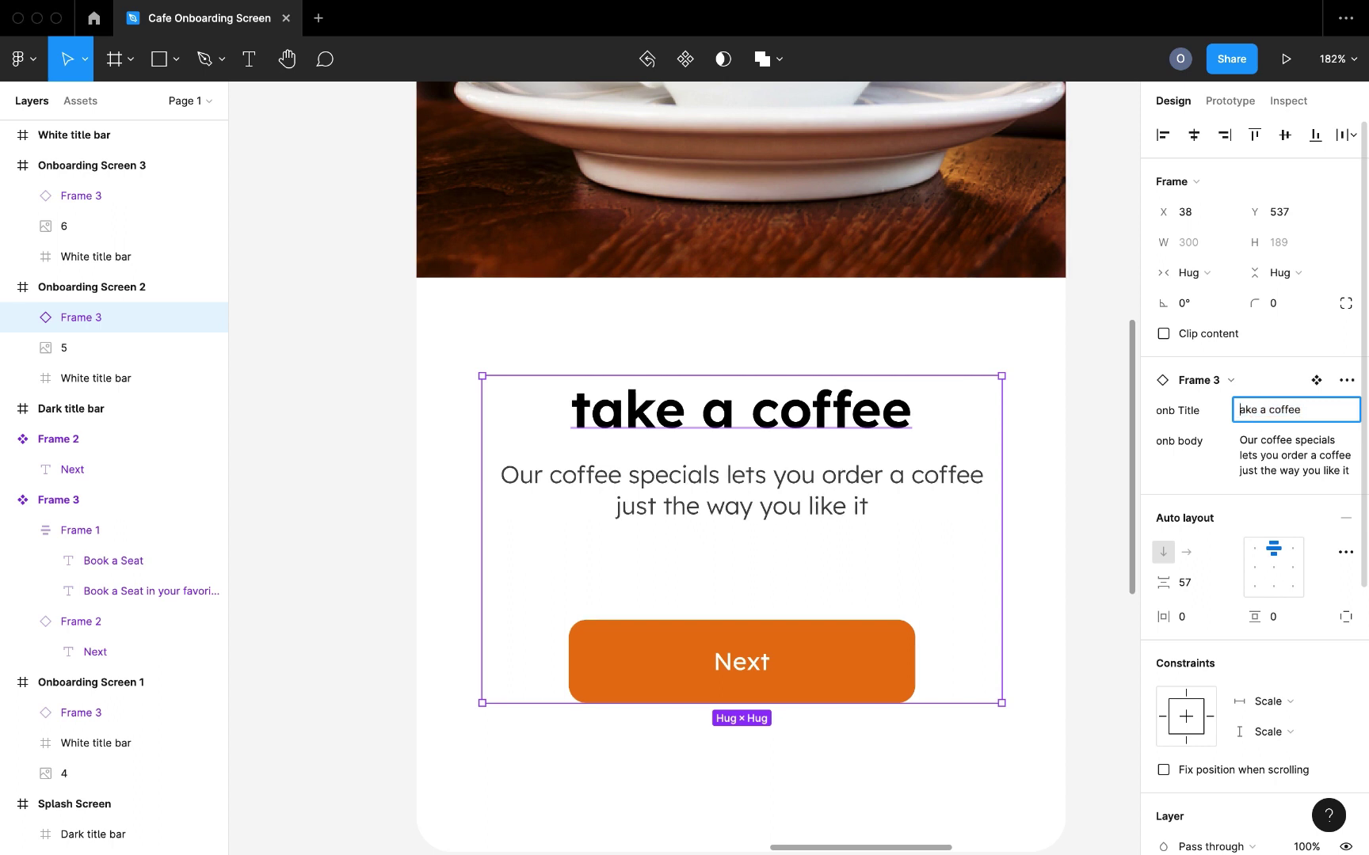
{"action": "type", "text": "T"}
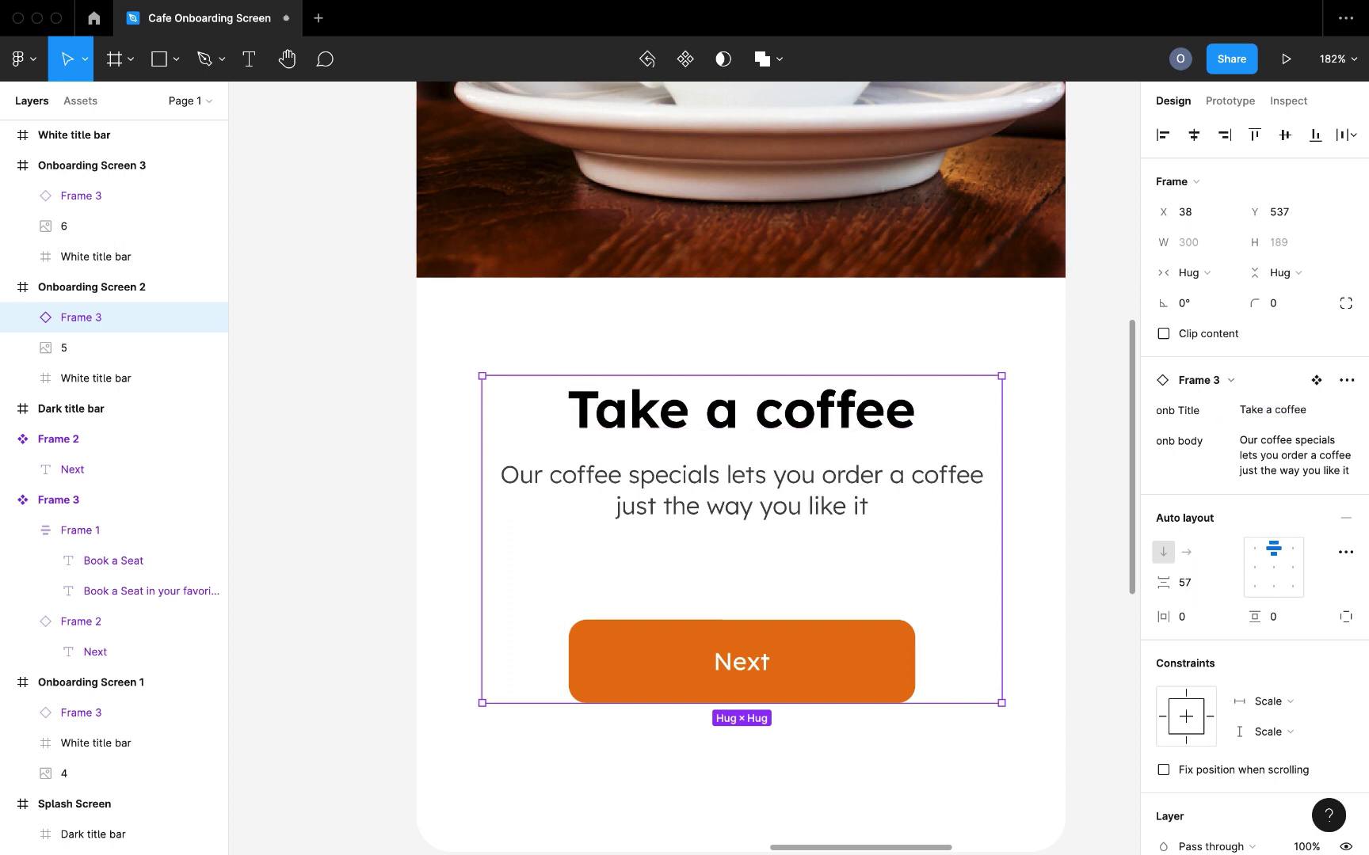
{"action": "left_click", "coordinate": [1284, 415]}
{"action": "left_click", "coordinate": [1284, 415]}
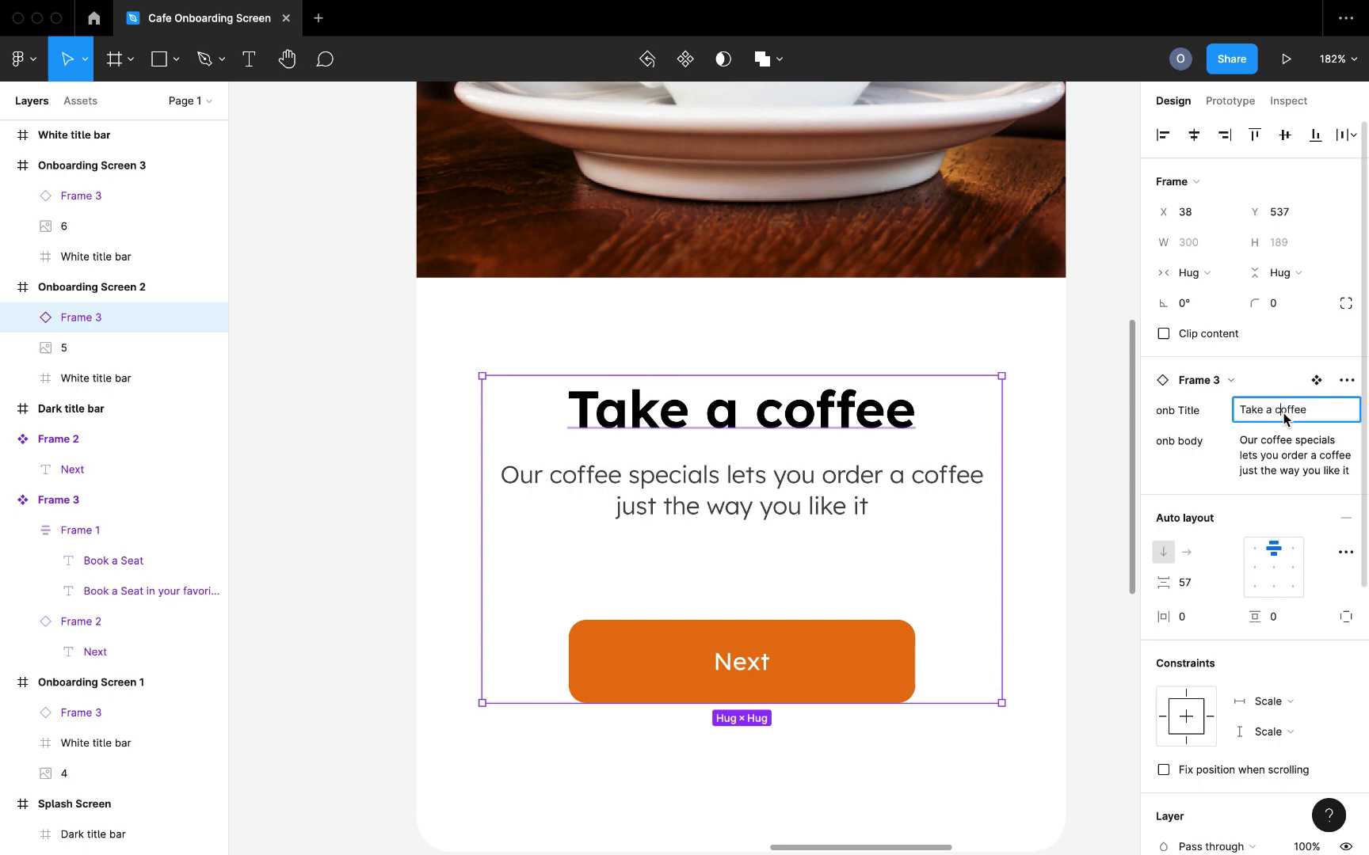
{"action": "key", "text": "Left"}
{"action": "key", "text": "Left"}
{"action": "key", "text": "Delete"}
{"action": "type", "text": "C"}
{"action": "left_click", "coordinate": [1082, 441]}
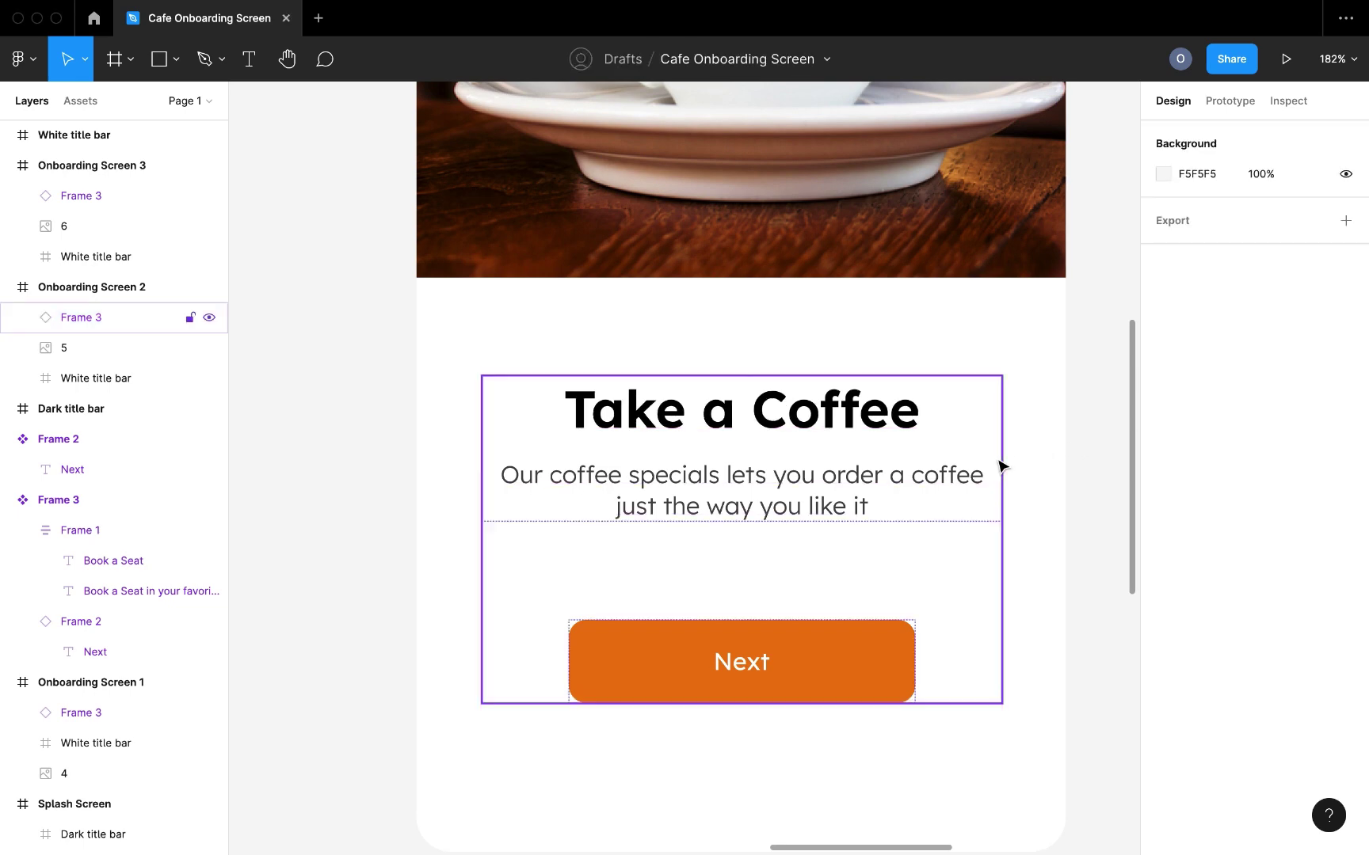
{"action": "scroll", "coordinate": [956, 483], "scroll_direction": "down", "scroll_amount": 5}
Paste 'Enjoy Your Time' as Onboarding Screen 3's onb Title
{"action": "scroll", "coordinate": [1002, 465], "scroll_direction": "right", "scroll_amount": 6}
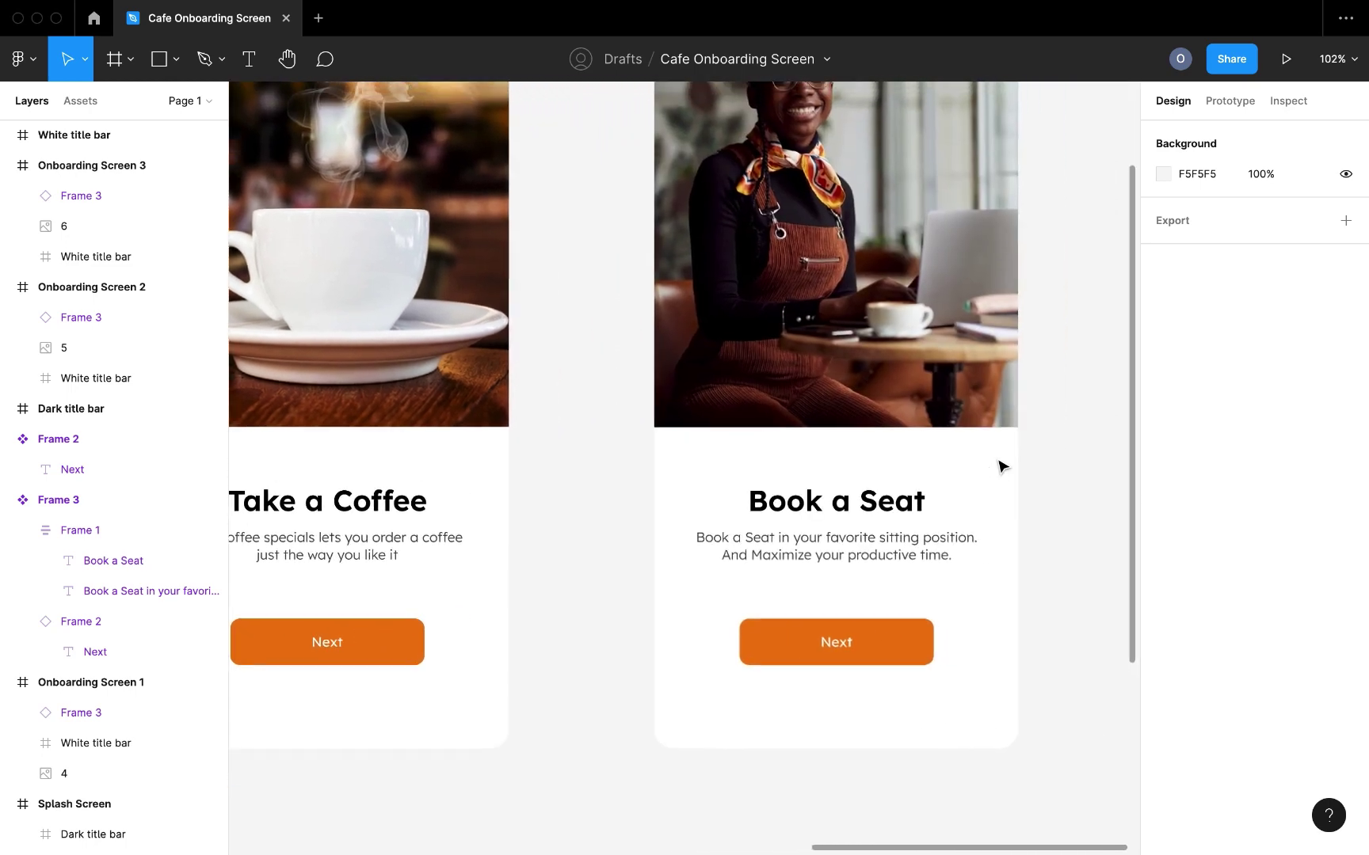
{"action": "scroll", "coordinate": [903, 520], "scroll_direction": "up", "scroll_amount": 4}
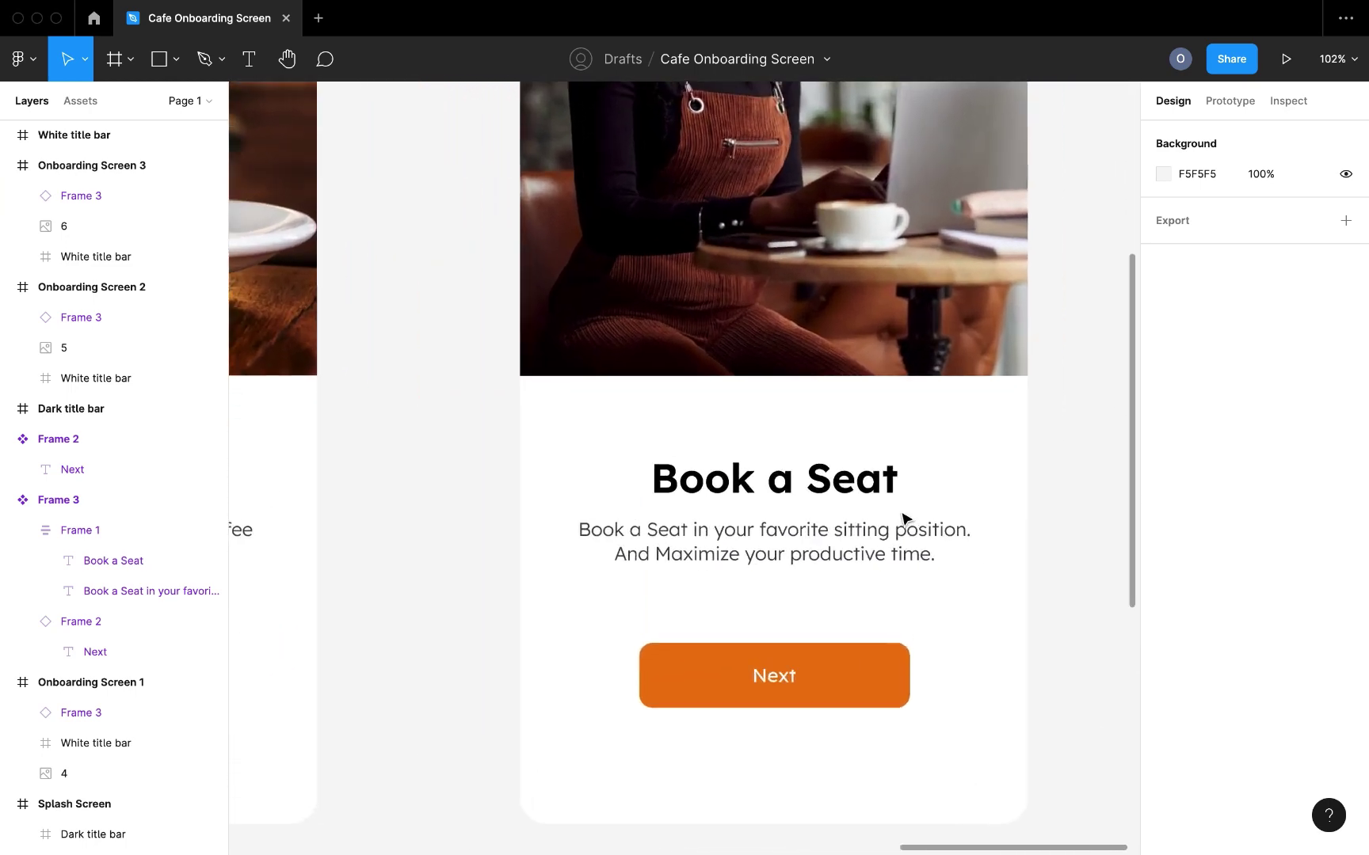
{"action": "left_click", "coordinate": [903, 520]}
{"action": "left_click", "coordinate": [1265, 409]}
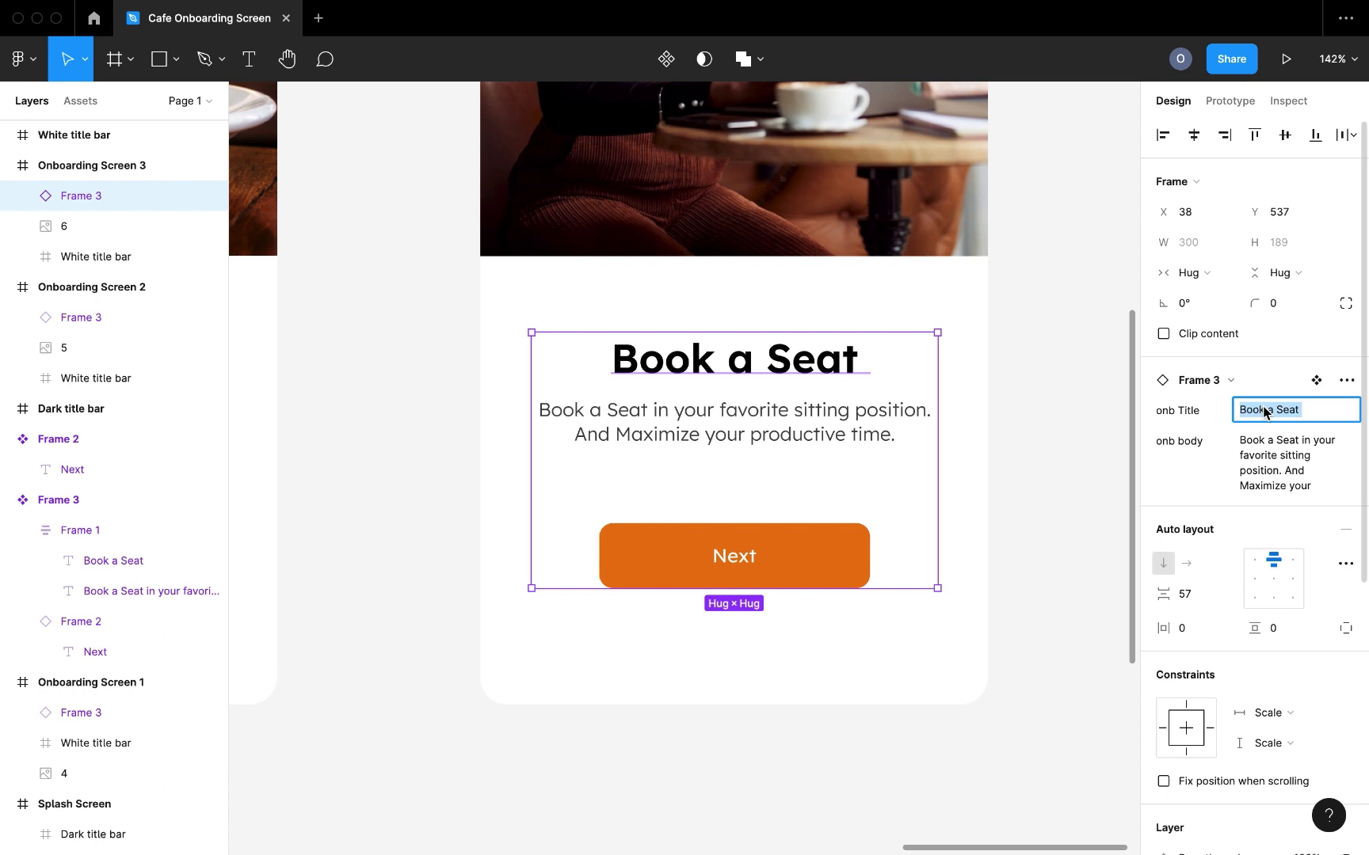
{"action": "type", "text": "Enjoy Your Time"}
{"action": "key", "text": "Return"}
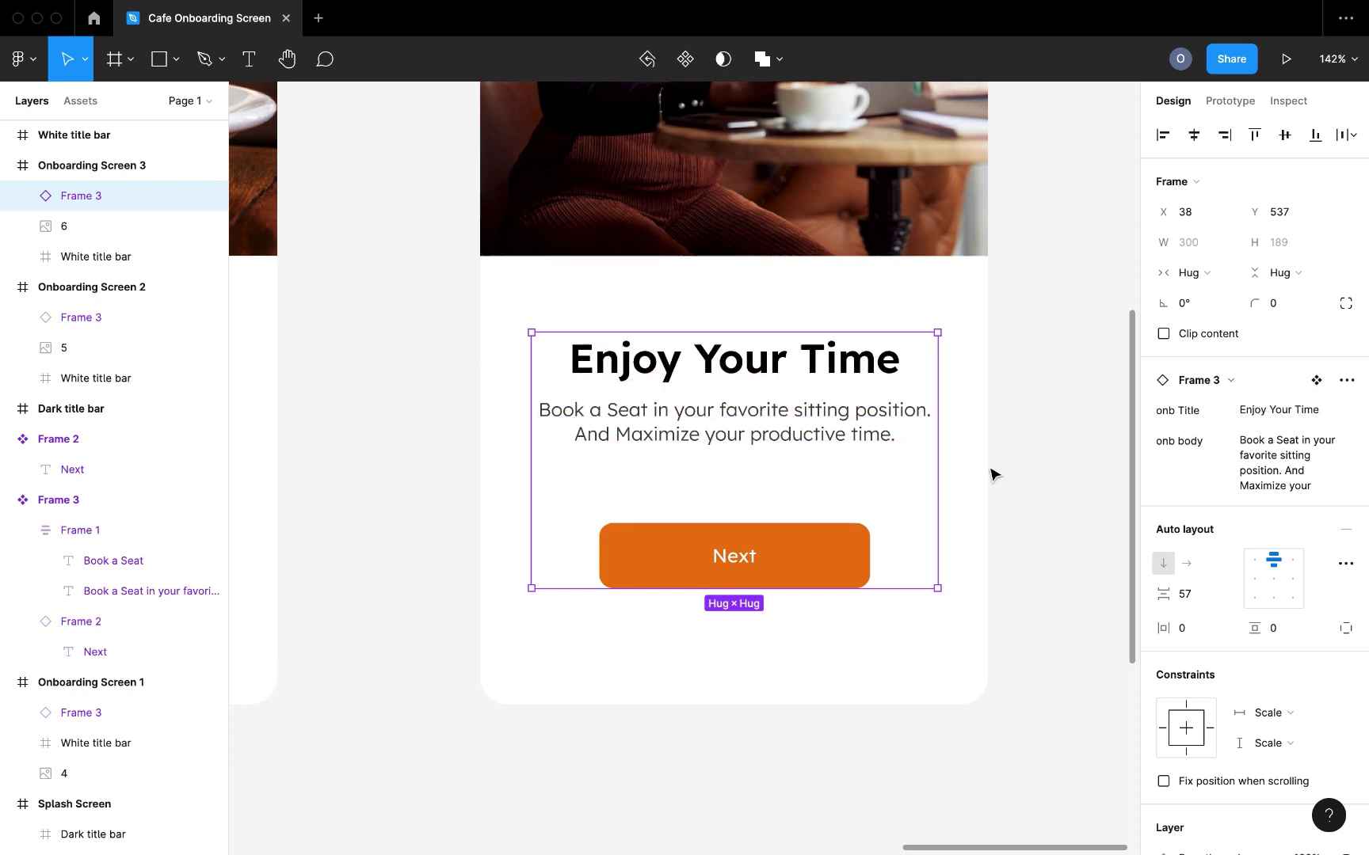
{"action": "left_click", "coordinate": [1024, 439]}
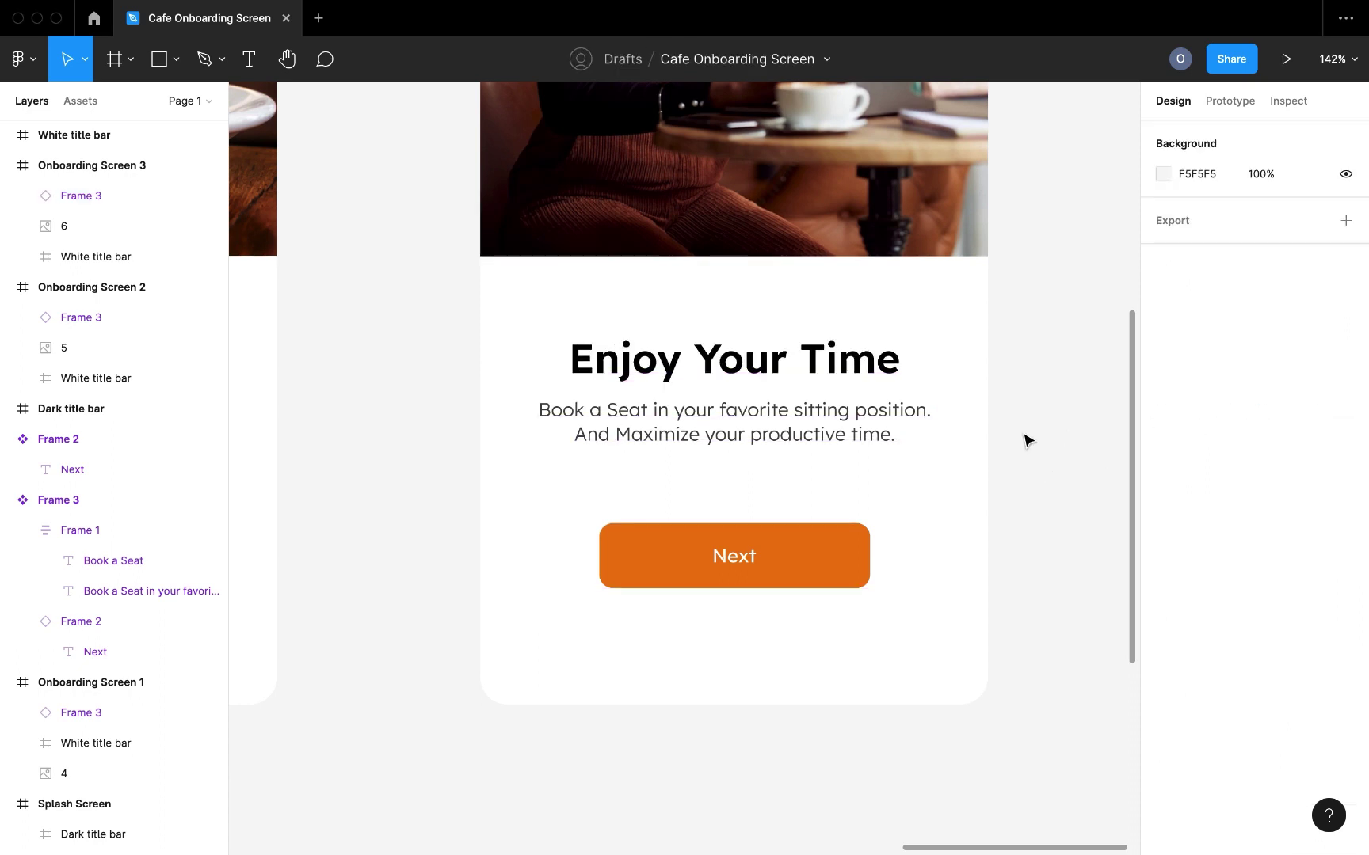
Replace Onboarding Screen 3's body with the calm, convenient environment description
{"action": "left_click", "coordinate": [801, 431]}
{"action": "left_click", "coordinate": [1267, 454]}
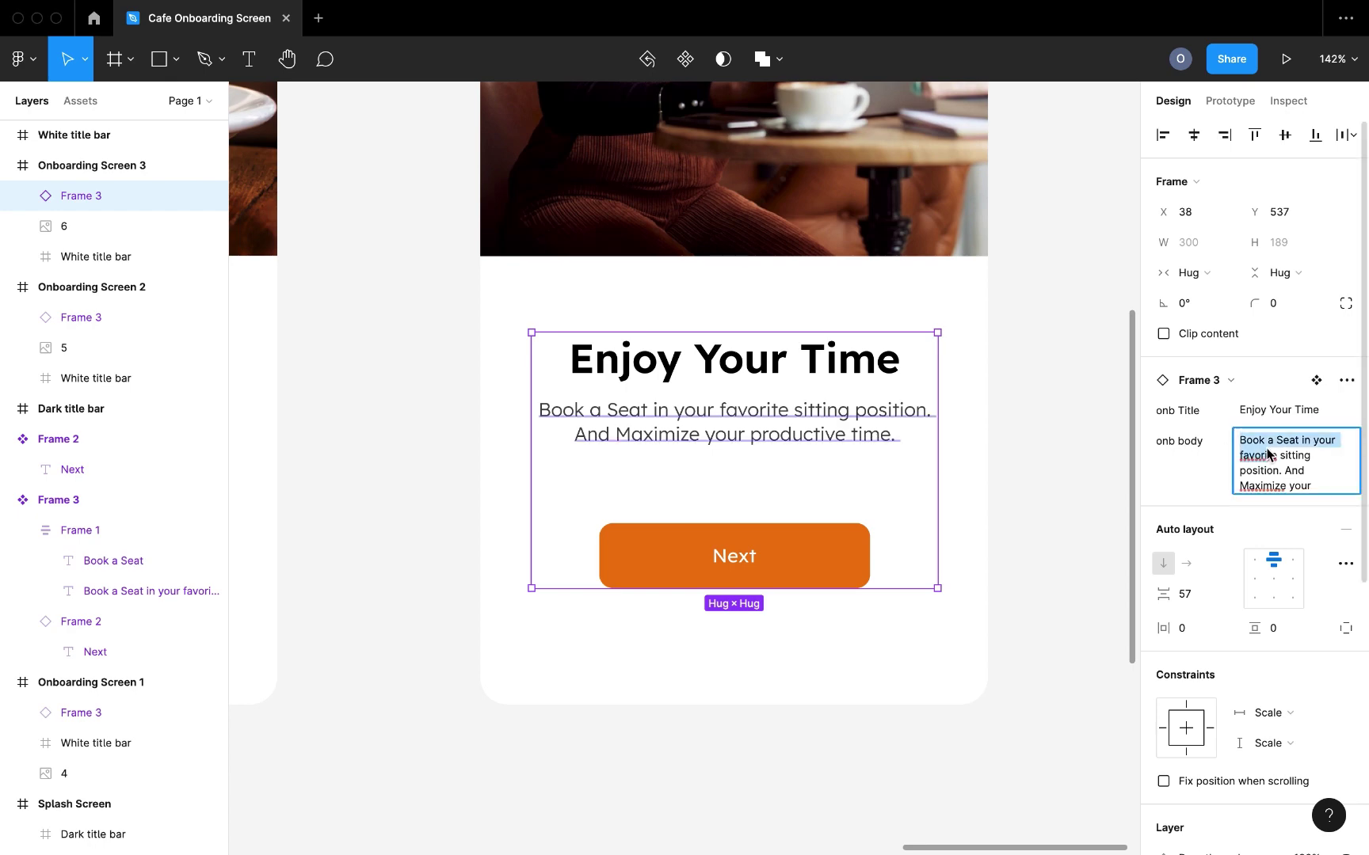
{"action": "type", "text": "Our calm and Convinient environment lets you have fun and be productive"}
{"action": "key", "text": "Return"}
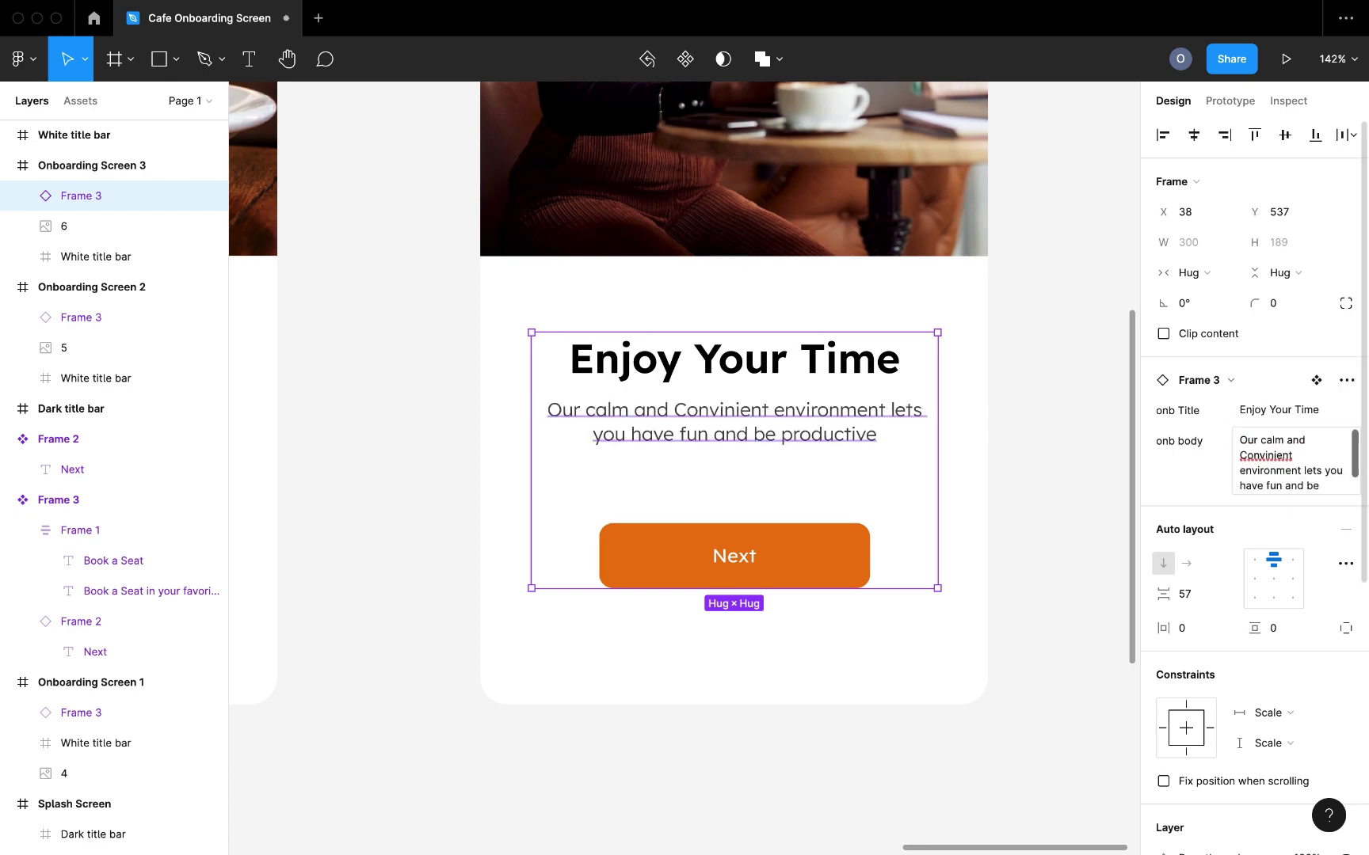
{"action": "left_click", "coordinate": [1117, 475]}
{"action": "scroll", "coordinate": [1117, 475], "scroll_direction": "down", "scroll_amount": 5}
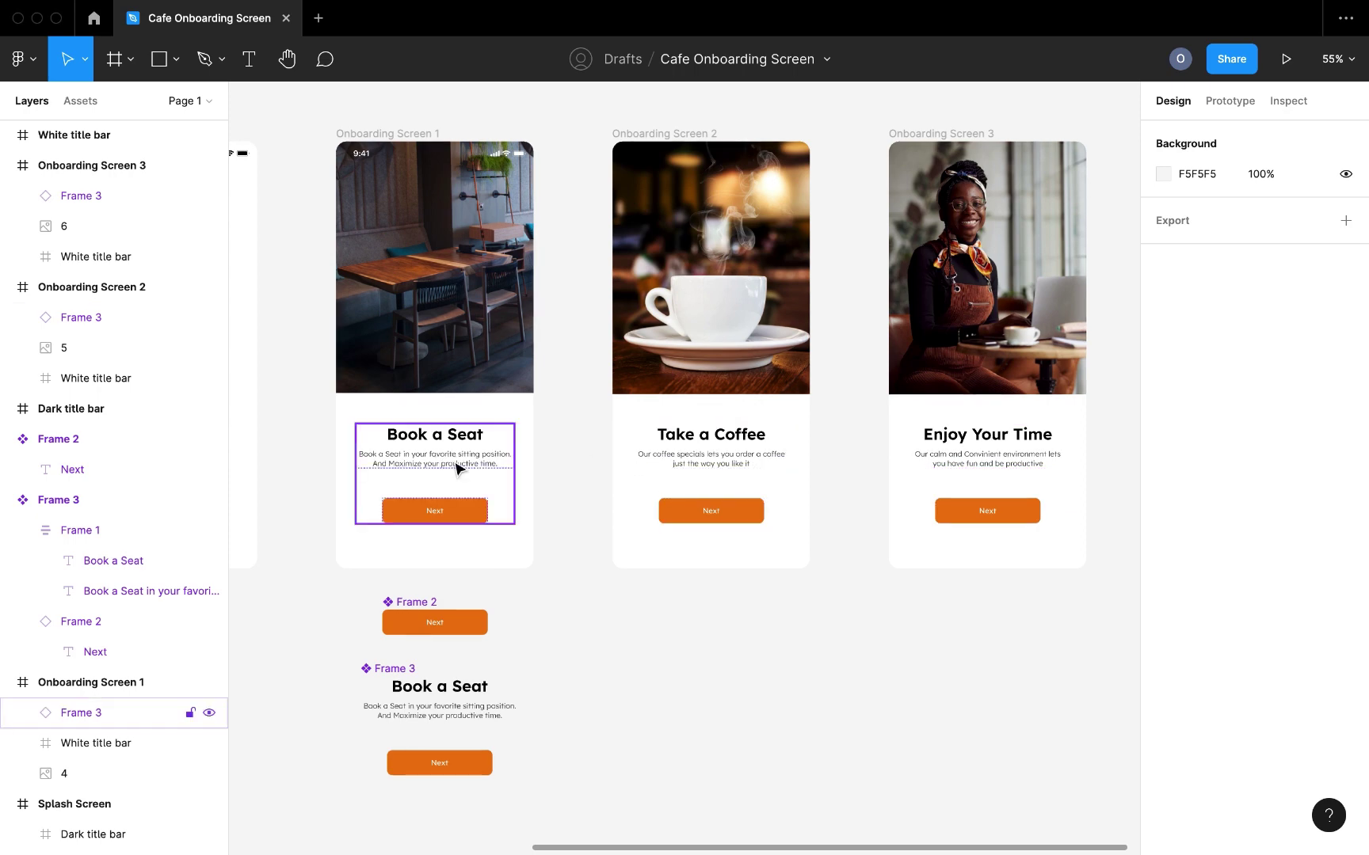
Draw a 10×10 ellipse dot below the Next button on the first screen
{"action": "scroll", "coordinate": [458, 468], "scroll_direction": "up", "scroll_amount": 5}
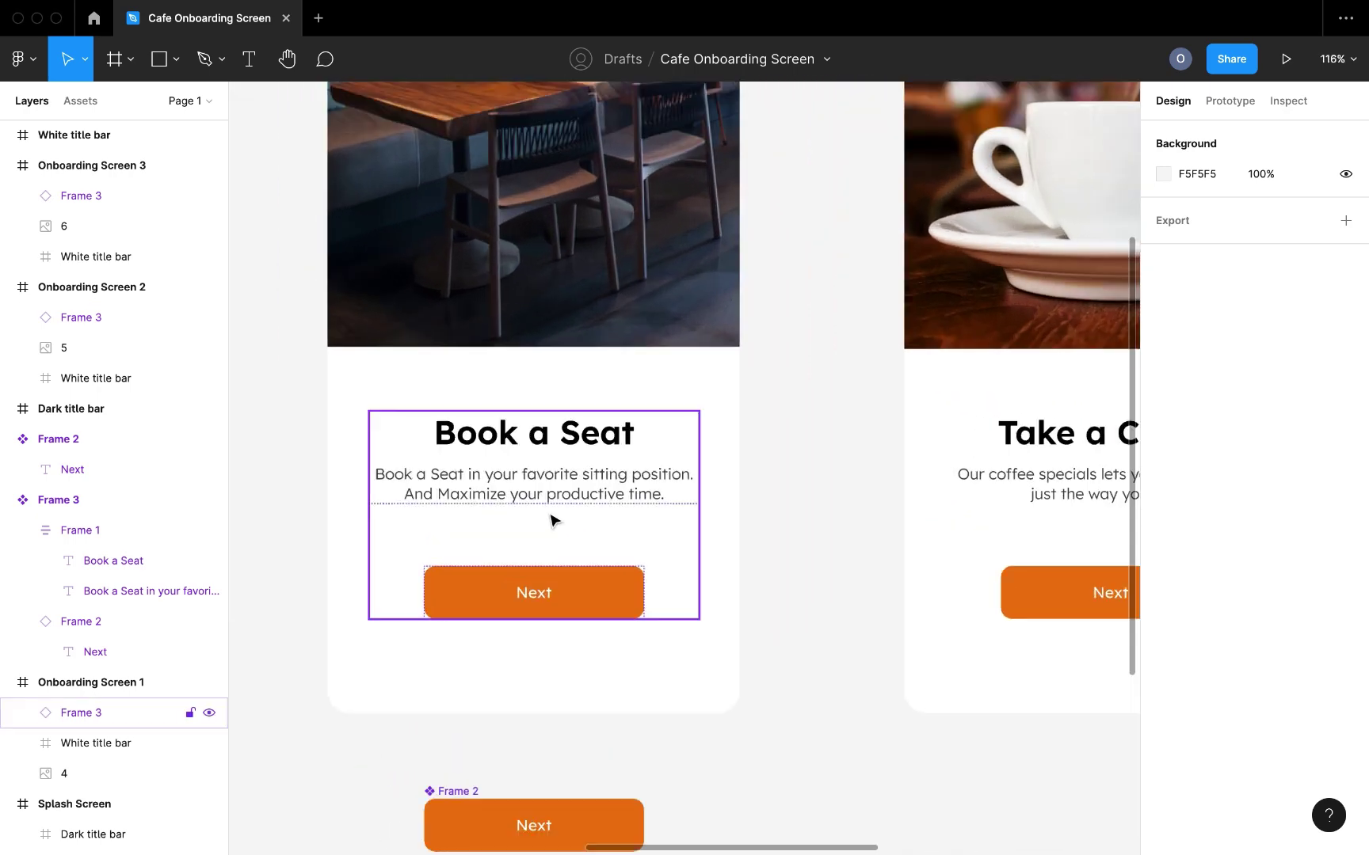
{"action": "scroll", "coordinate": [722, 535], "scroll_direction": "right", "scroll_amount": 6}
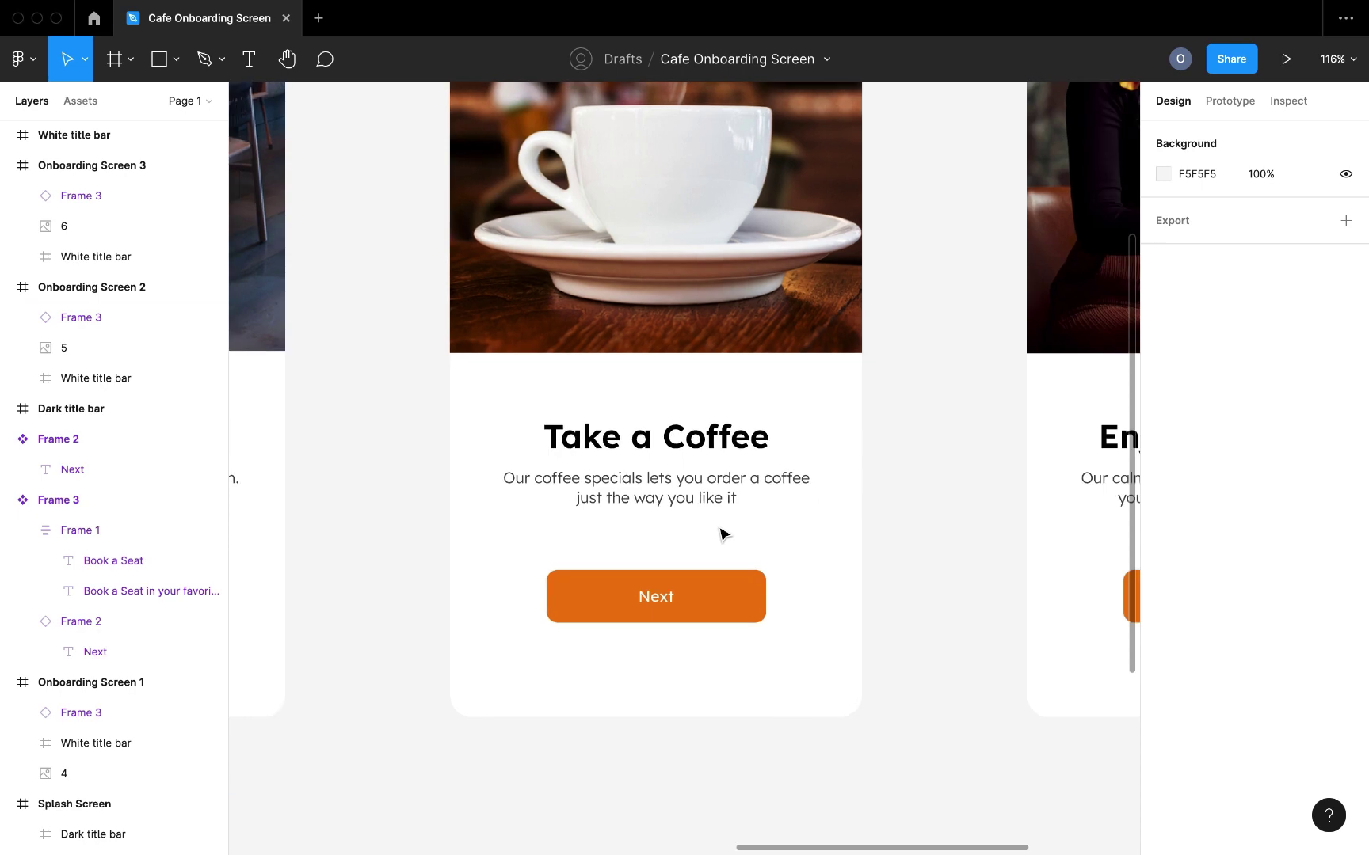
{"action": "scroll", "coordinate": [722, 534], "scroll_direction": "right", "scroll_amount": 7}
{"action": "scroll", "coordinate": [819, 549], "scroll_direction": "left", "scroll_amount": 11}
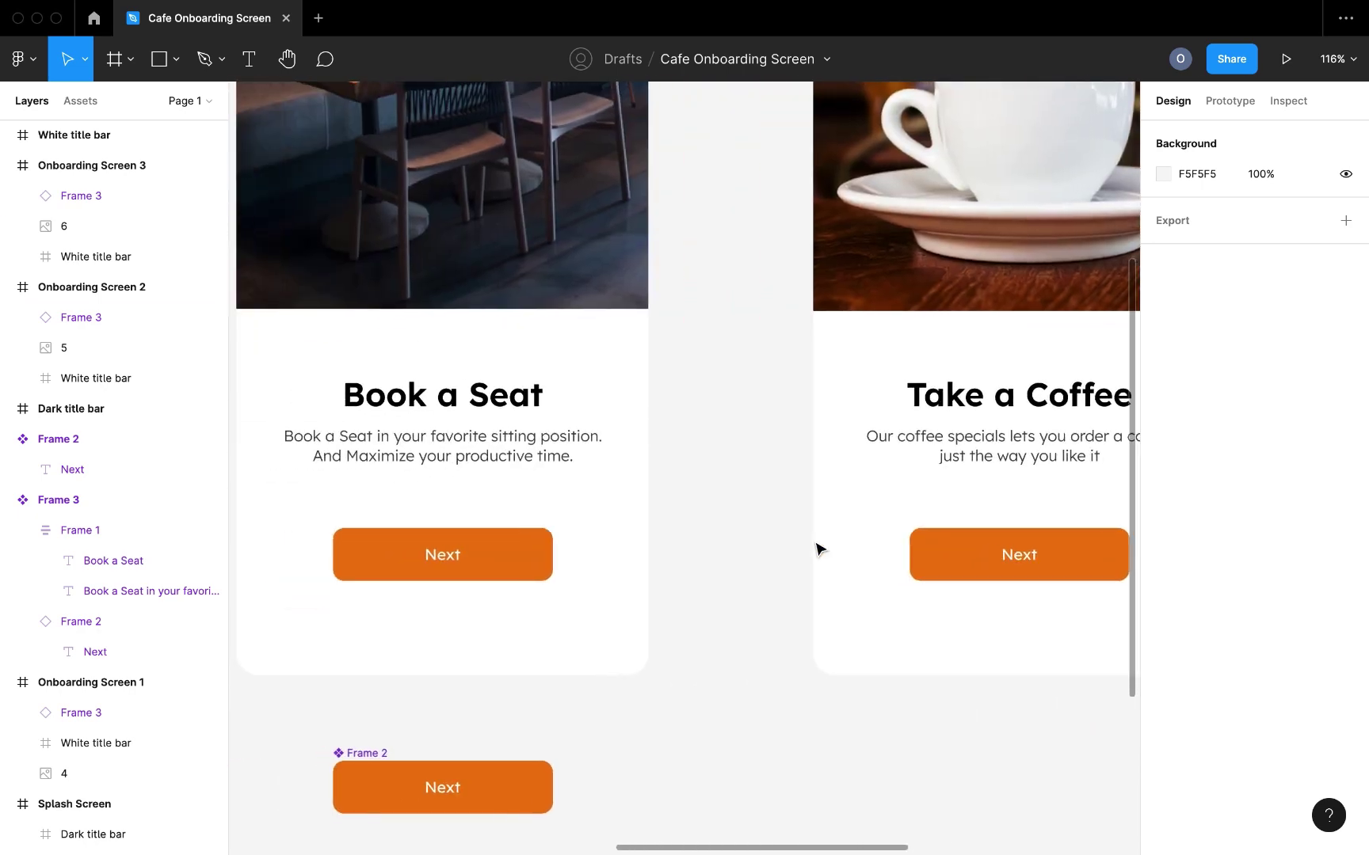
{"action": "scroll", "coordinate": [819, 550], "scroll_direction": "left", "scroll_amount": 8}
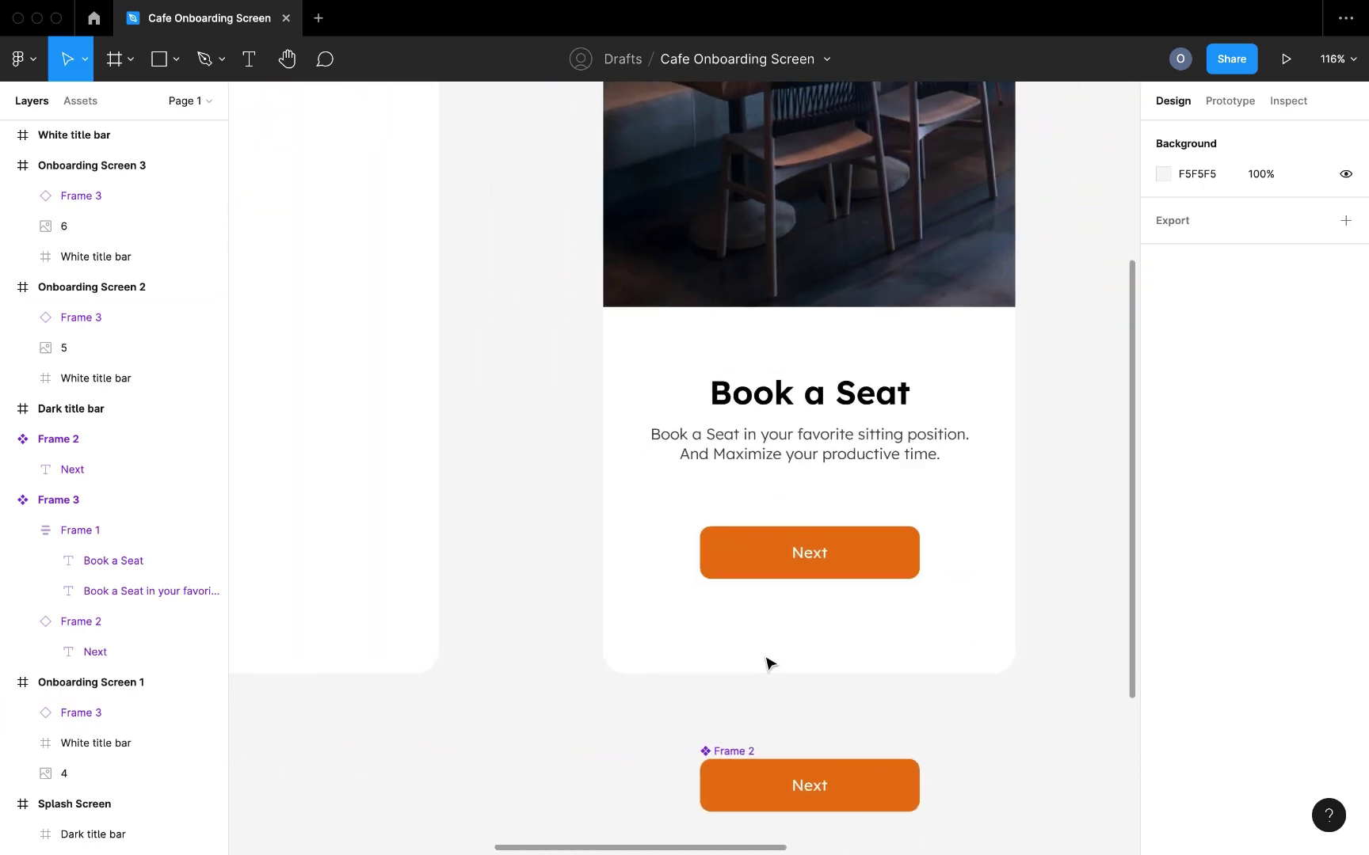
{"action": "scroll", "coordinate": [766, 660], "scroll_direction": "up", "scroll_amount": 5}
{"action": "scroll", "coordinate": [780, 615], "scroll_direction": "right", "scroll_amount": 2}
{"action": "scroll", "coordinate": [779, 614], "scroll_direction": "up", "scroll_amount": 1}
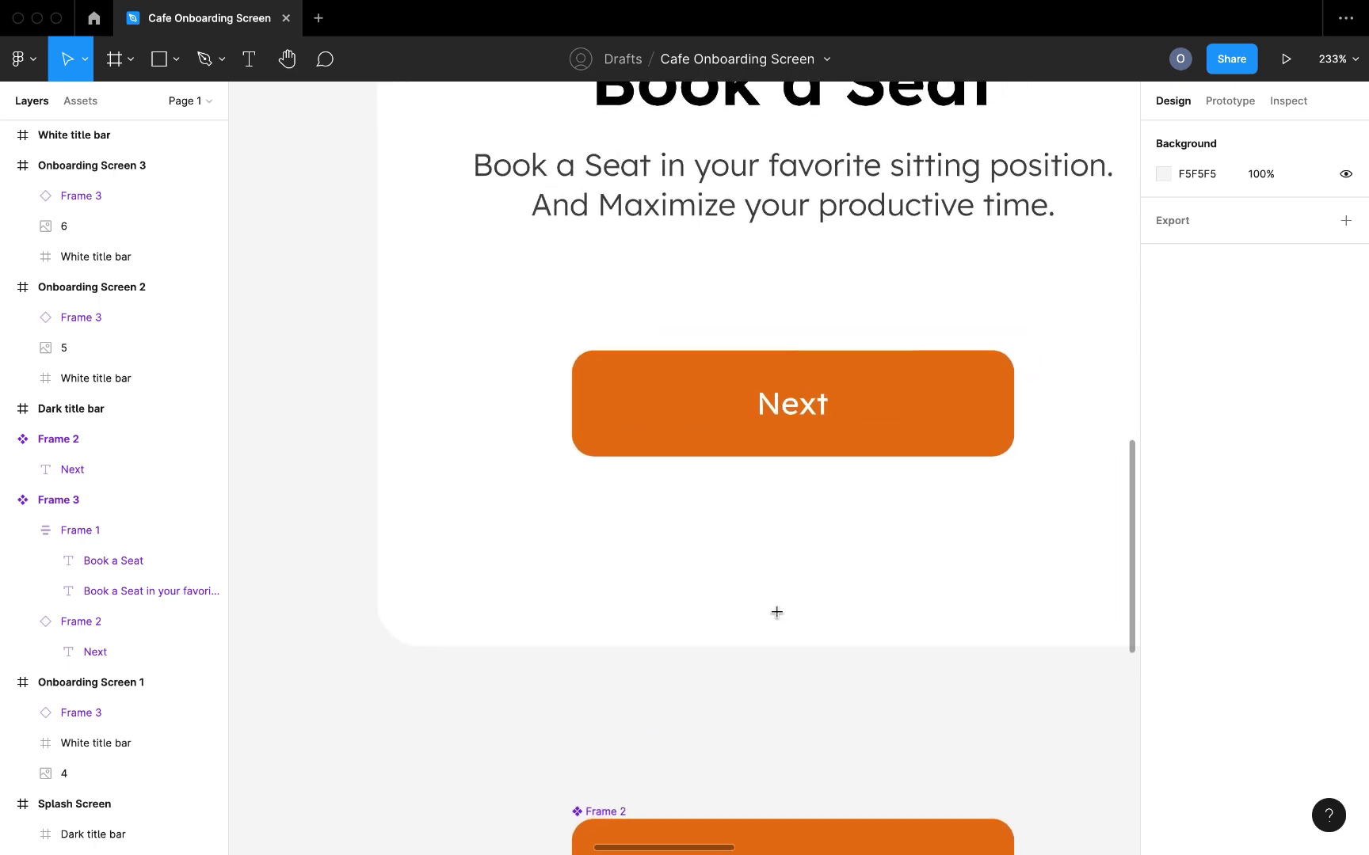
{"action": "key", "text": "r"}
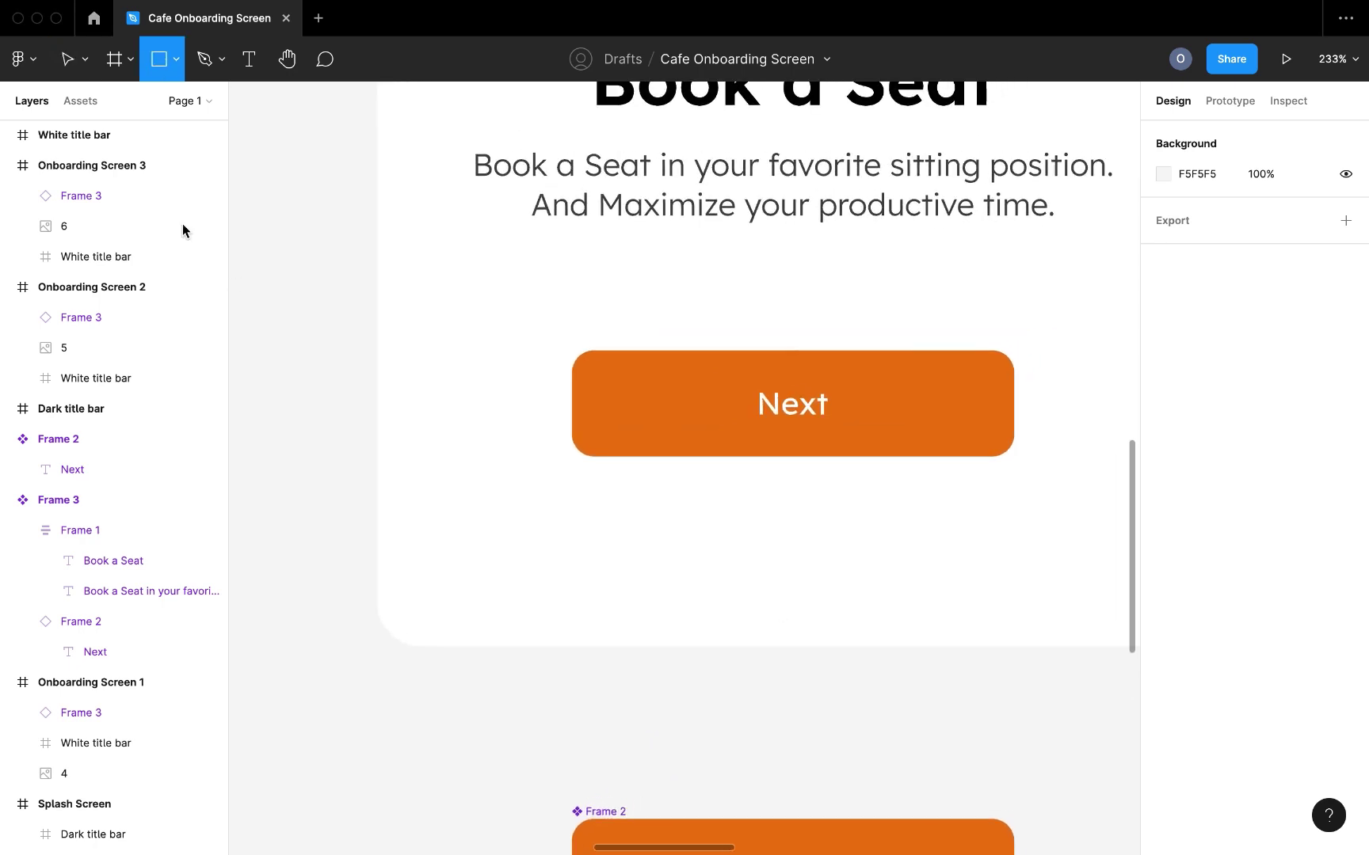
{"action": "left_click", "coordinate": [176, 59]}
{"action": "left_click", "coordinate": [199, 176]}
{"action": "left_click_drag", "start_coordinate": [737, 569], "coordinate": [724, 556]}
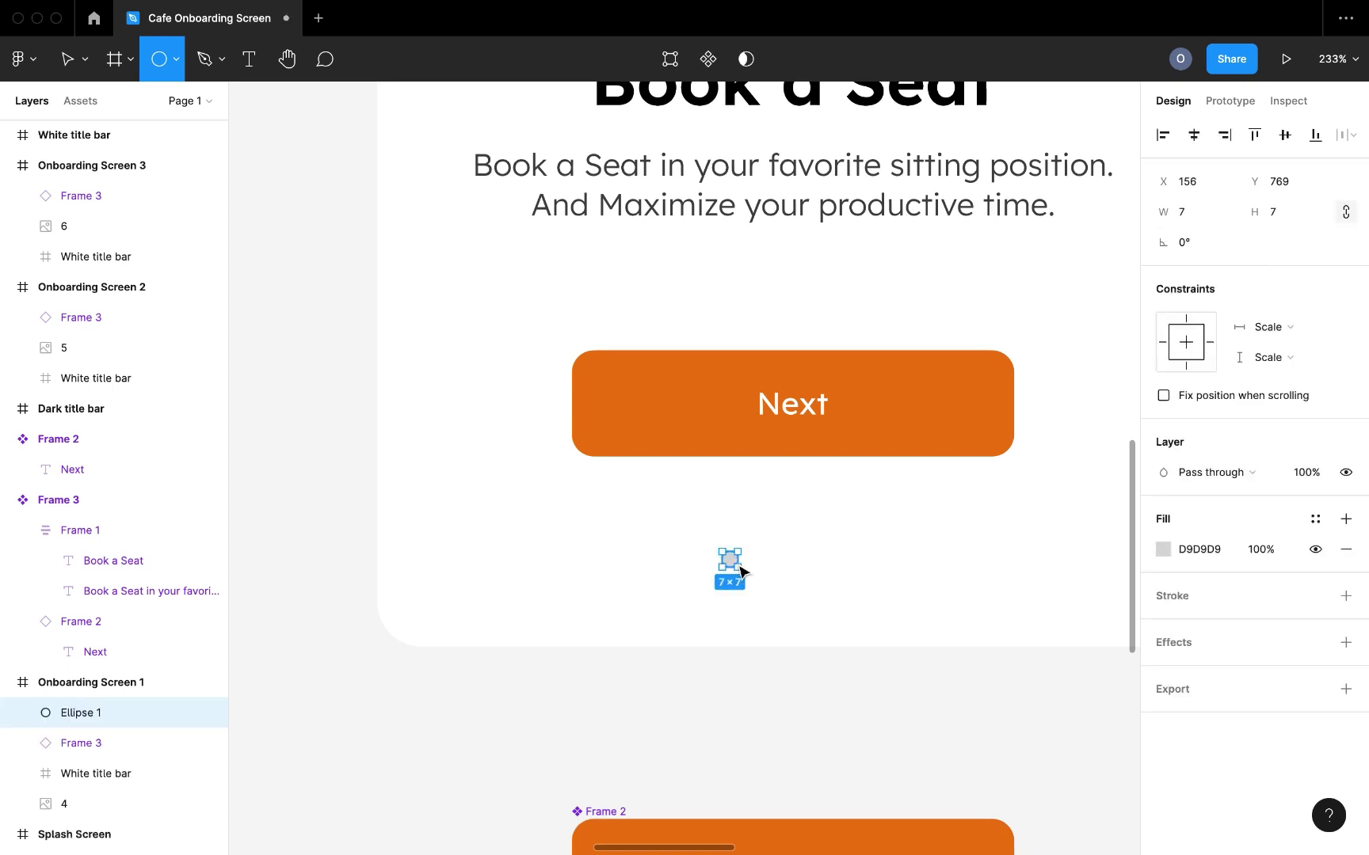
{"action": "left_click", "coordinate": [1281, 214]}
{"action": "type", "text": "10"}
{"action": "key", "text": "Return"}
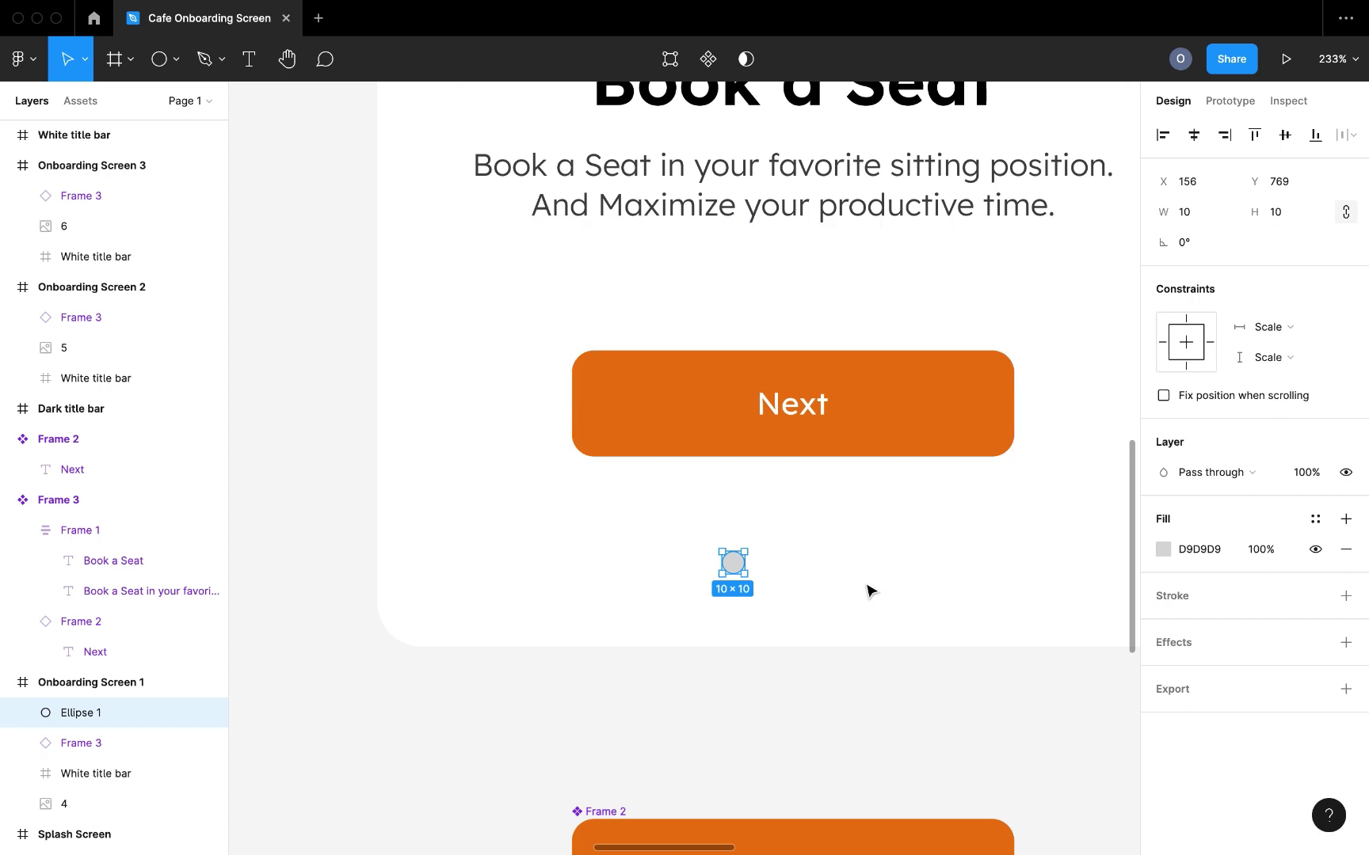
Duplicate the dot into a row of three, wrap them in auto layout, and move Frame 4 onto the canvas
{"action": "key", "text": "super+d"}
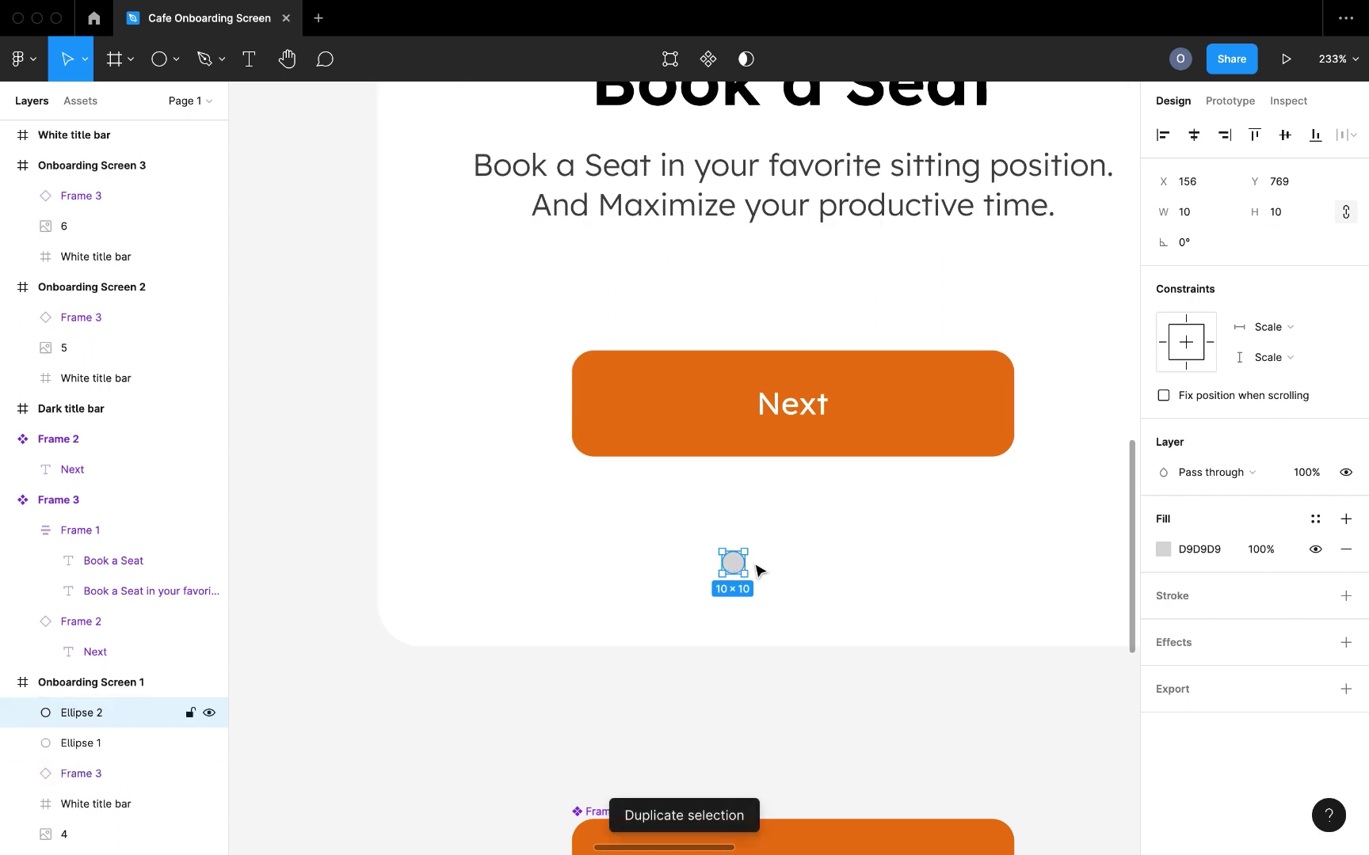
{"action": "left_click_drag", "start_coordinate": [737, 568], "coordinate": [828, 576]}
{"action": "key", "text": "super+d"}
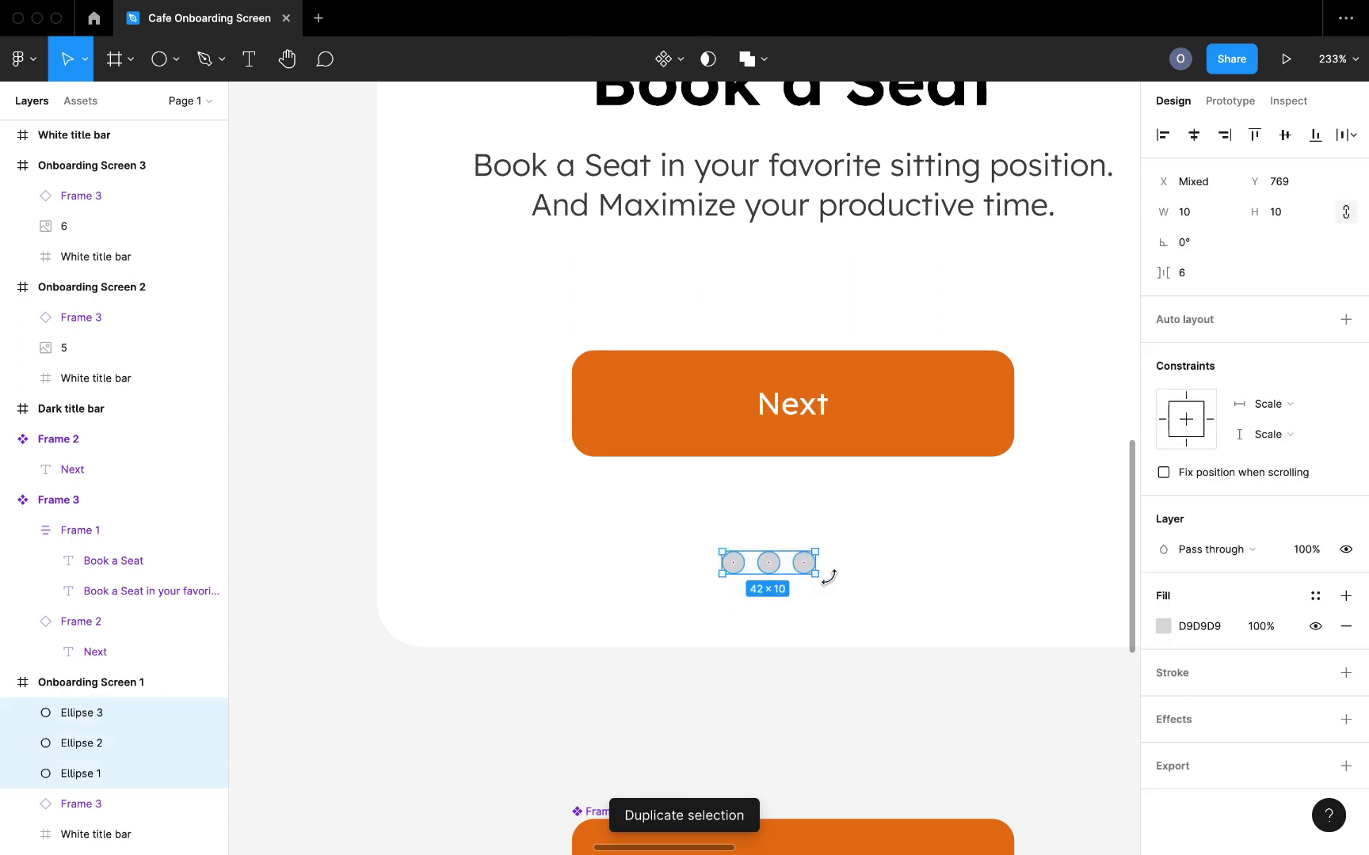
{"action": "key", "text": "shift+a"}
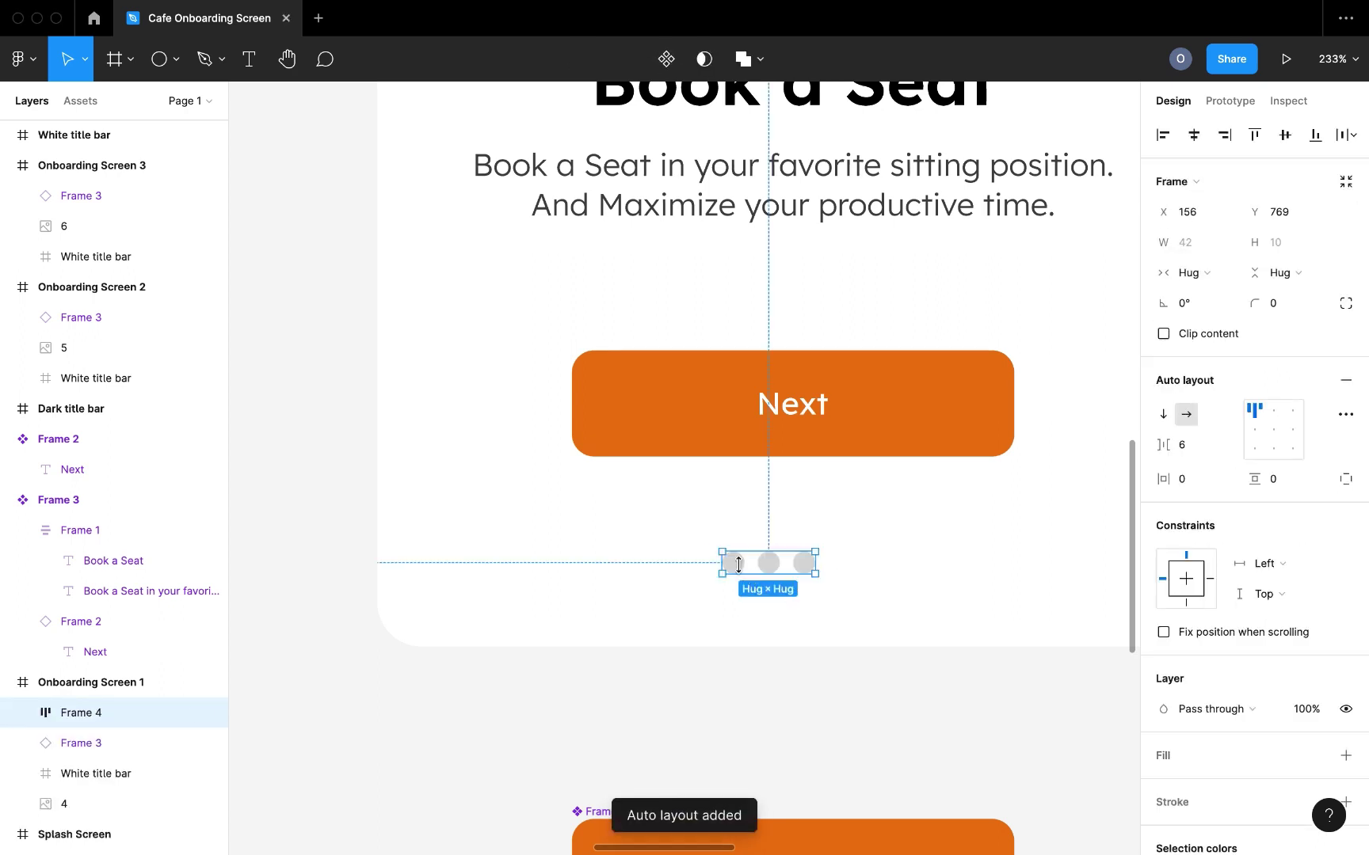
{"action": "scroll", "coordinate": [742, 568], "scroll_direction": "down", "scroll_amount": 5}
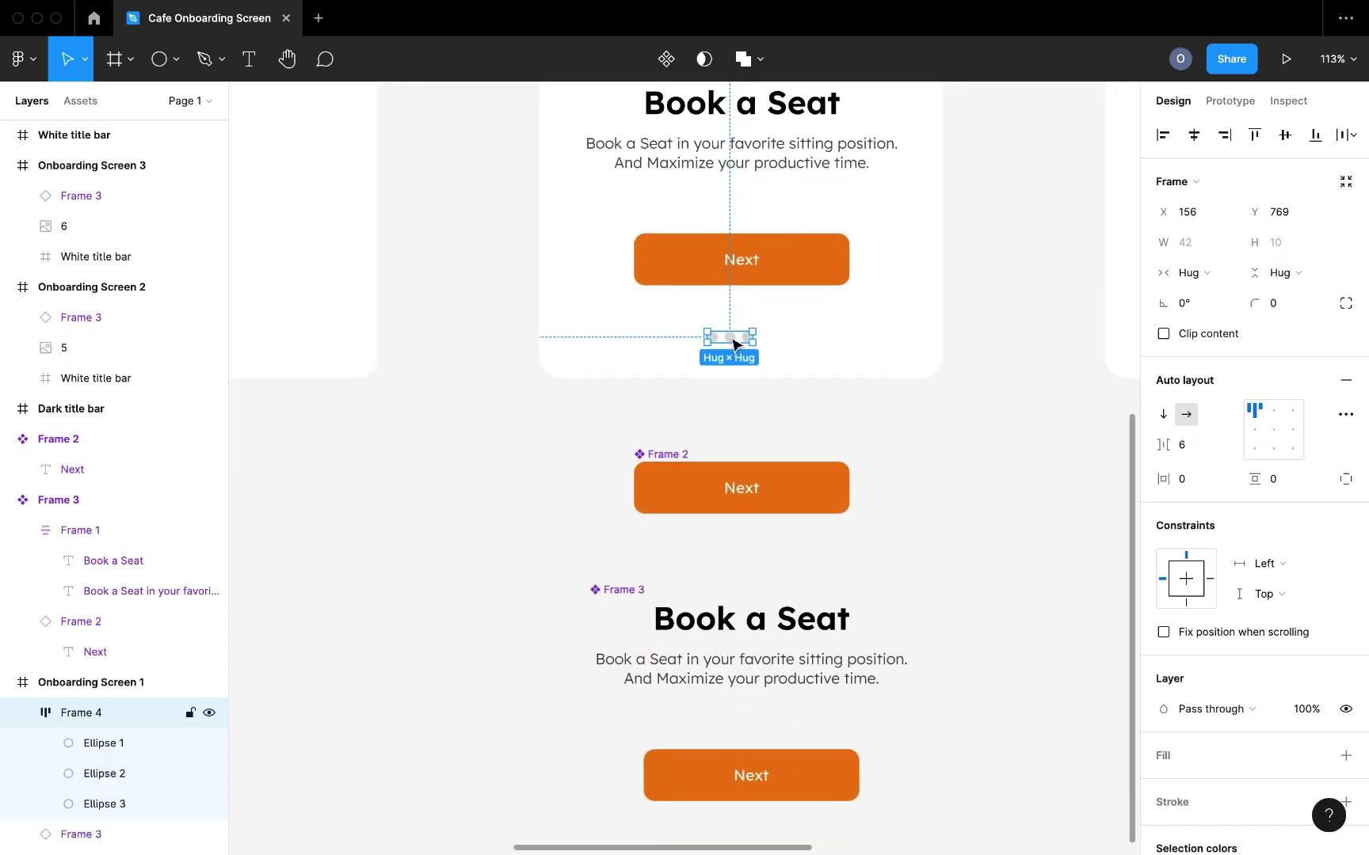
{"action": "left_click_drag", "start_coordinate": [733, 344], "coordinate": [510, 570]}
{"action": "scroll", "coordinate": [513, 569], "scroll_direction": "left", "scroll_amount": 1}
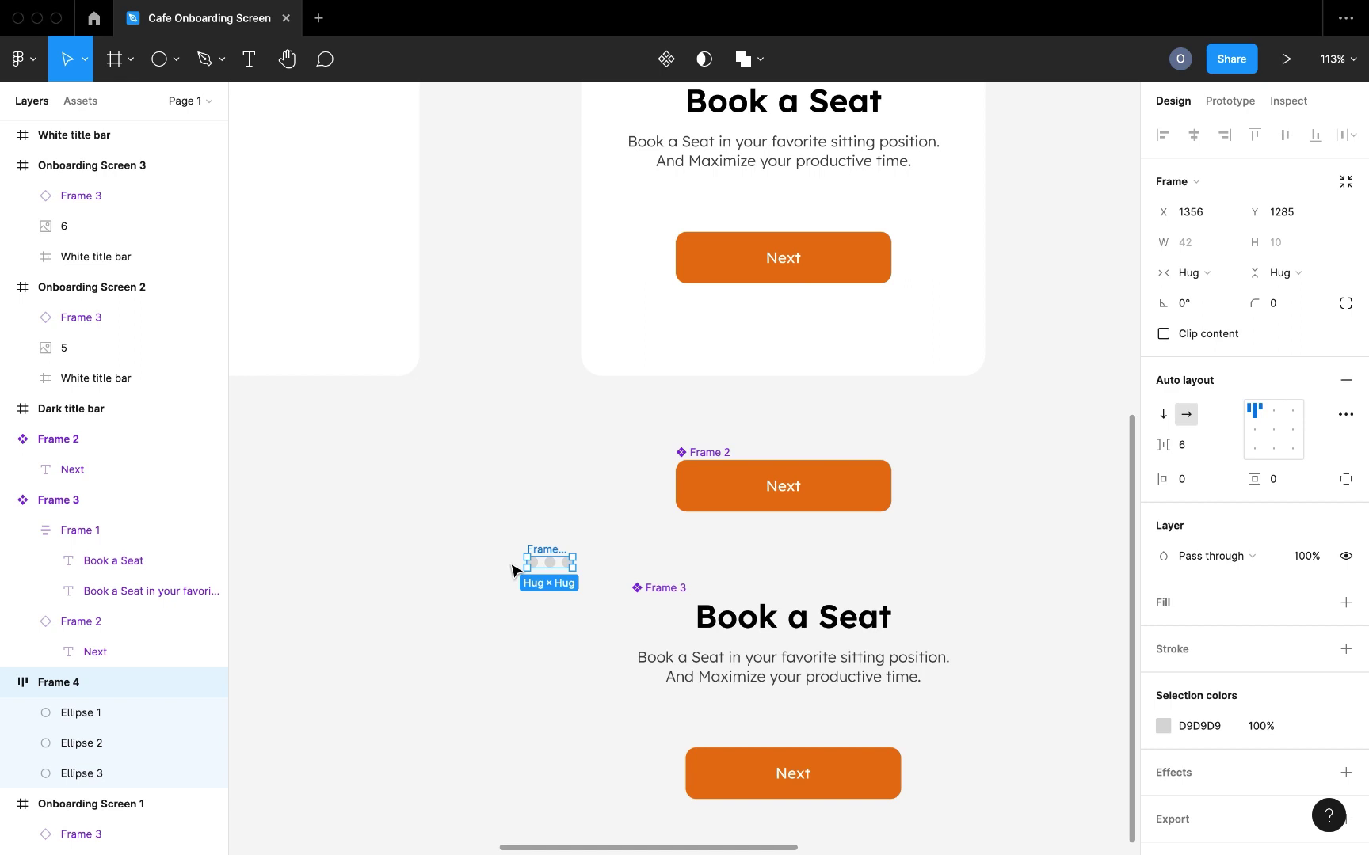
{"action": "scroll", "coordinate": [511, 568], "scroll_direction": "up", "scroll_amount": 5}
Make the dots frame a component with Default, Variant2 and Variant3 variants
{"action": "left_click", "coordinate": [667, 59]}
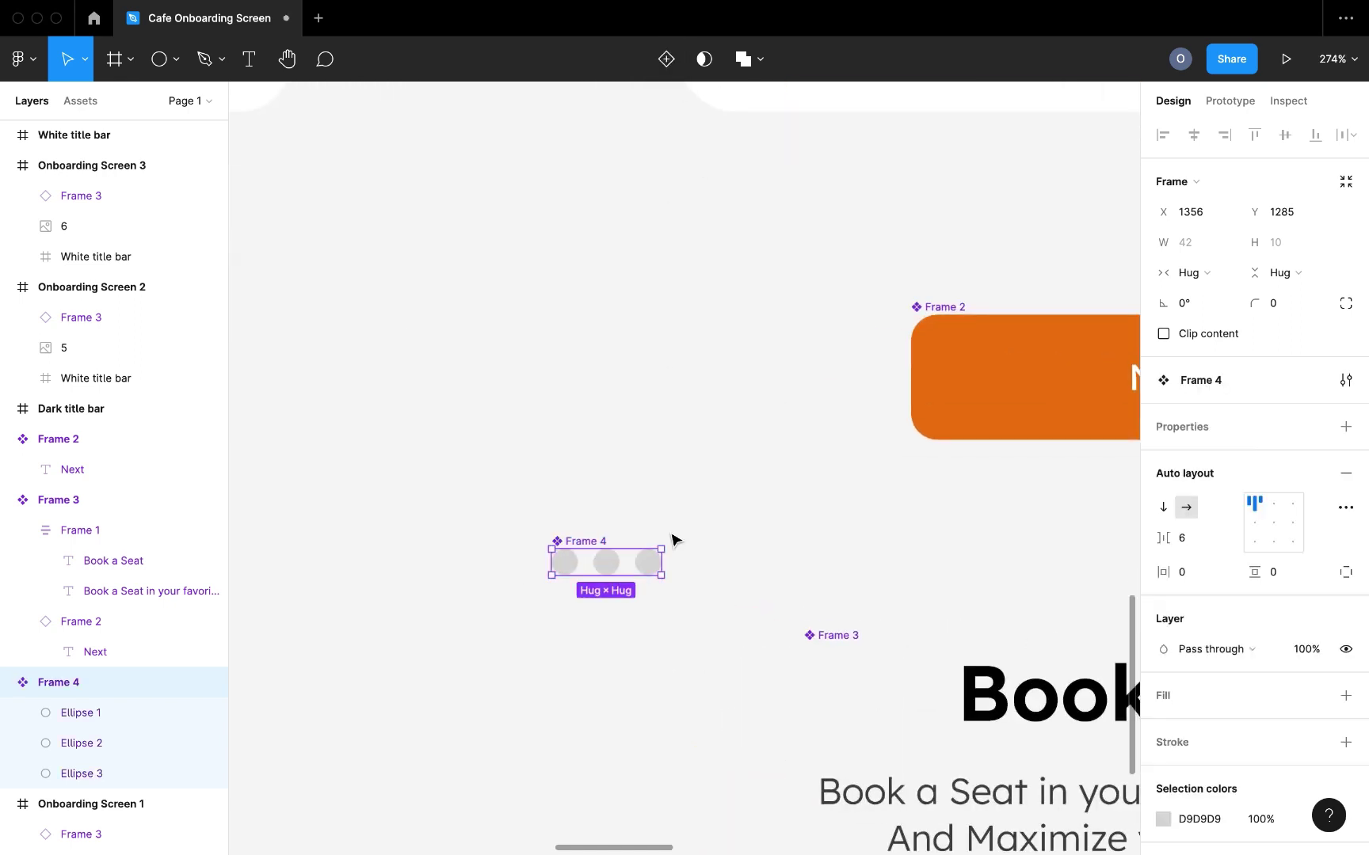
{"action": "left_click", "coordinate": [667, 59]}
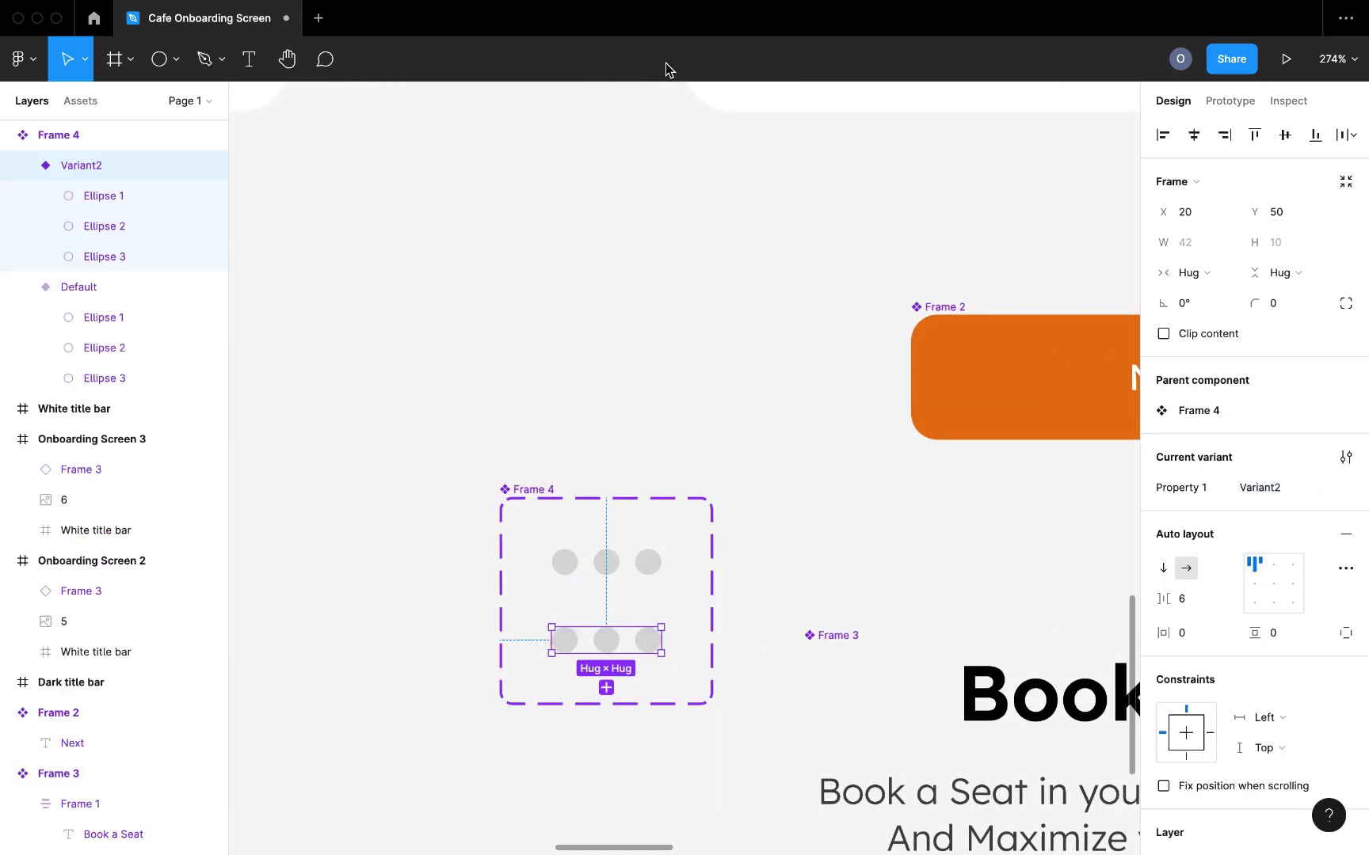
{"action": "left_click", "coordinate": [606, 687]}
Fill dot 1 in Default, dot 2 in Variant2 and dot 3 in Variant3 orange F07A0C
{"action": "double_click", "coordinate": [568, 566]}
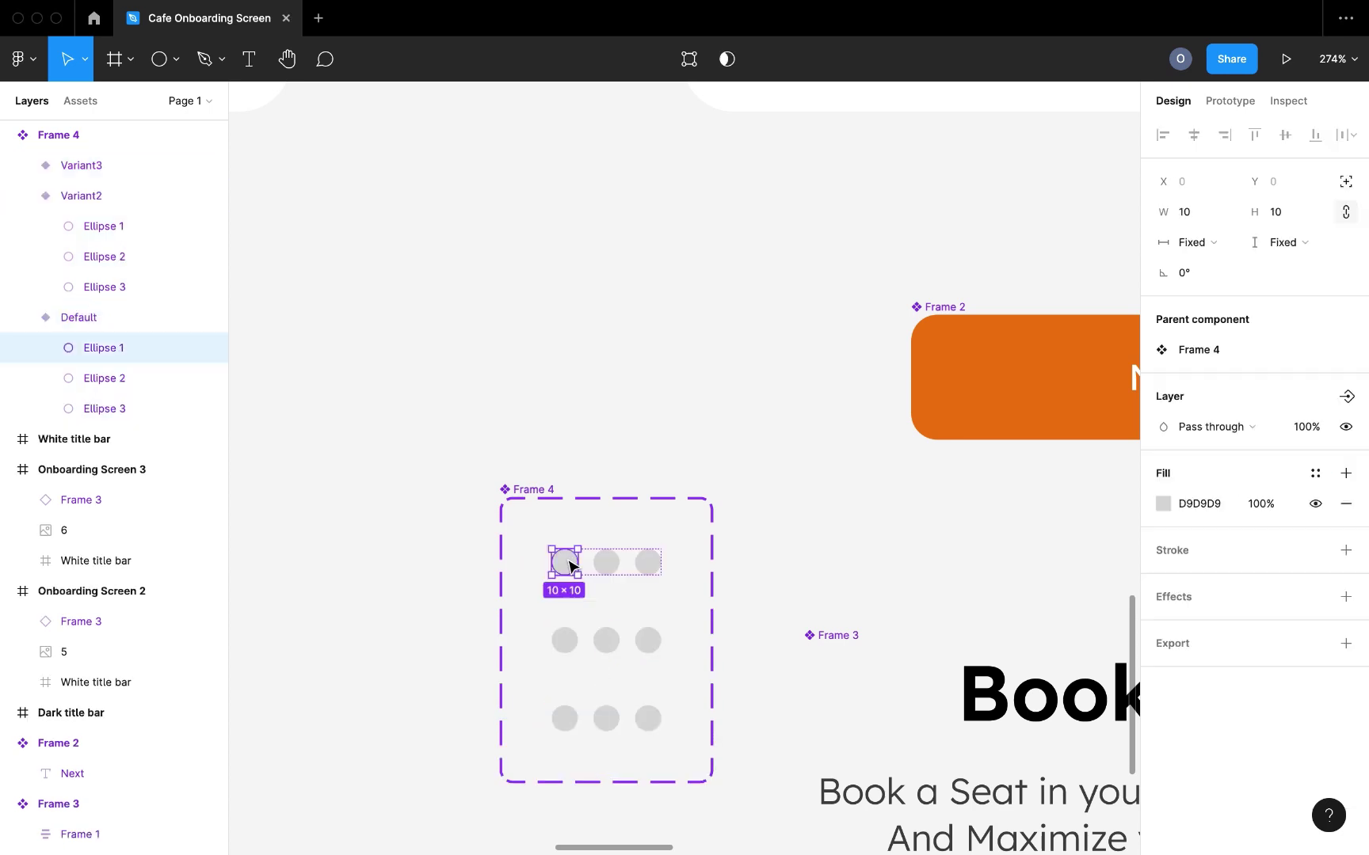
{"action": "left_click", "coordinate": [1164, 504]}
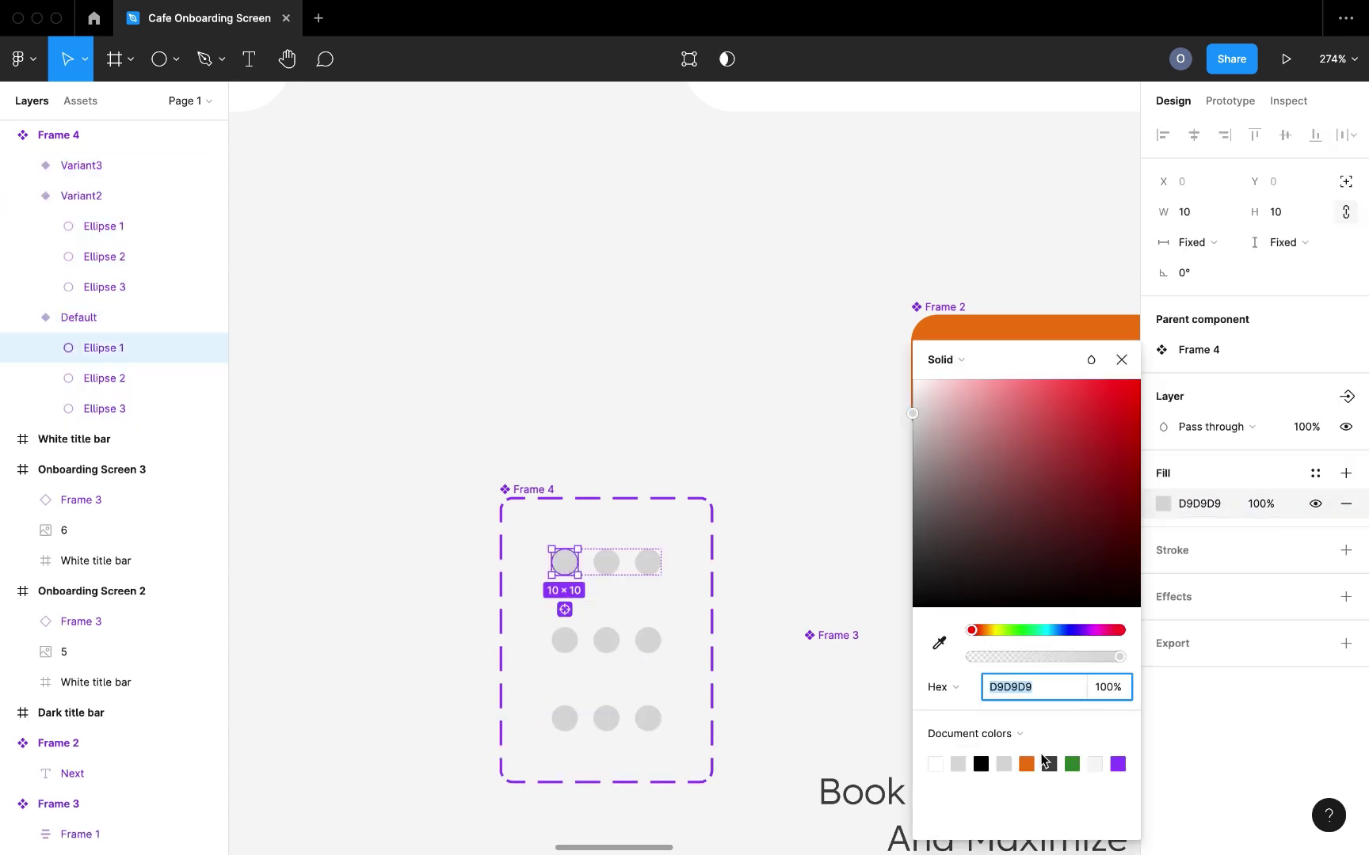
{"action": "left_click", "coordinate": [1026, 763]}
{"action": "left_click", "coordinate": [612, 638]}
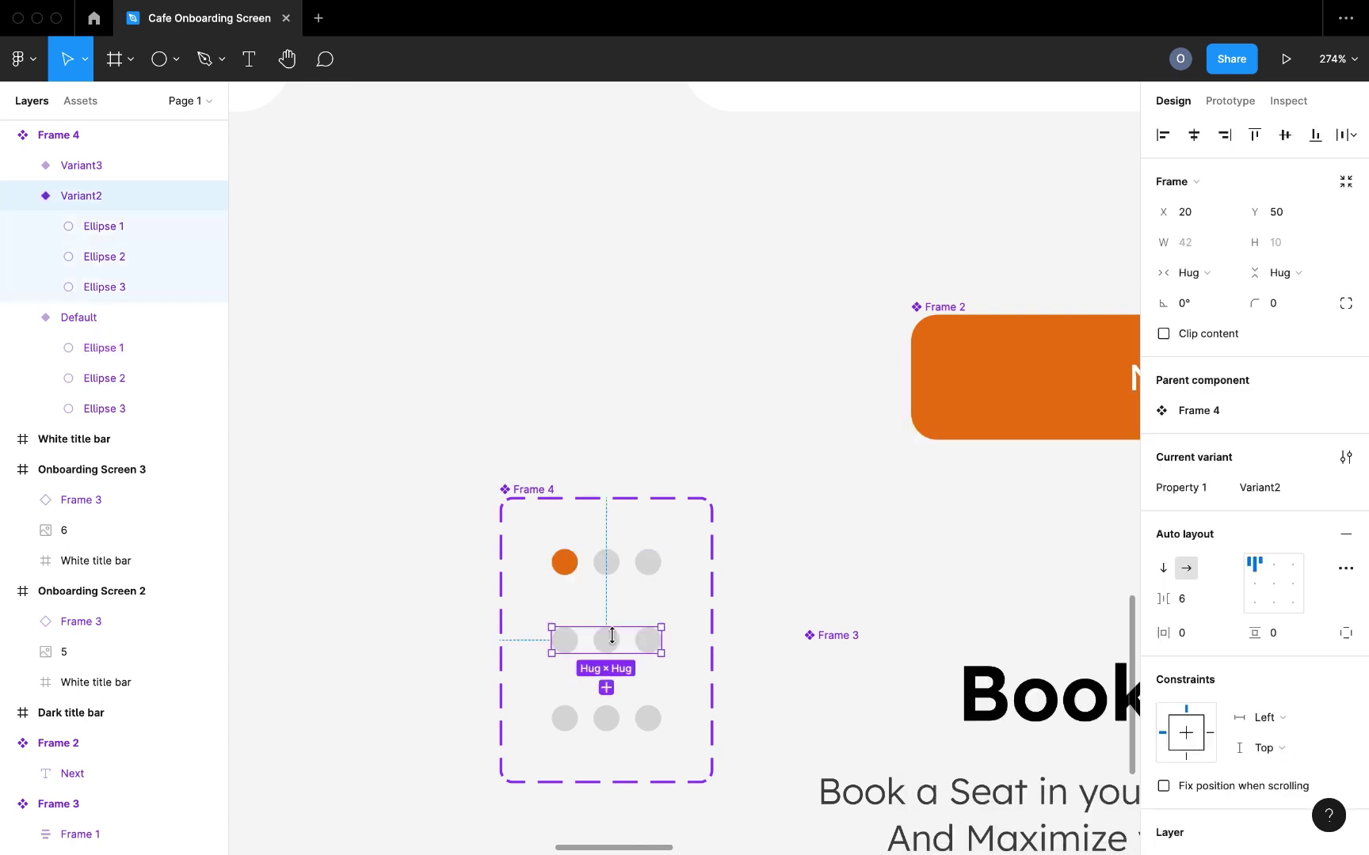
{"action": "left_click", "coordinate": [607, 640]}
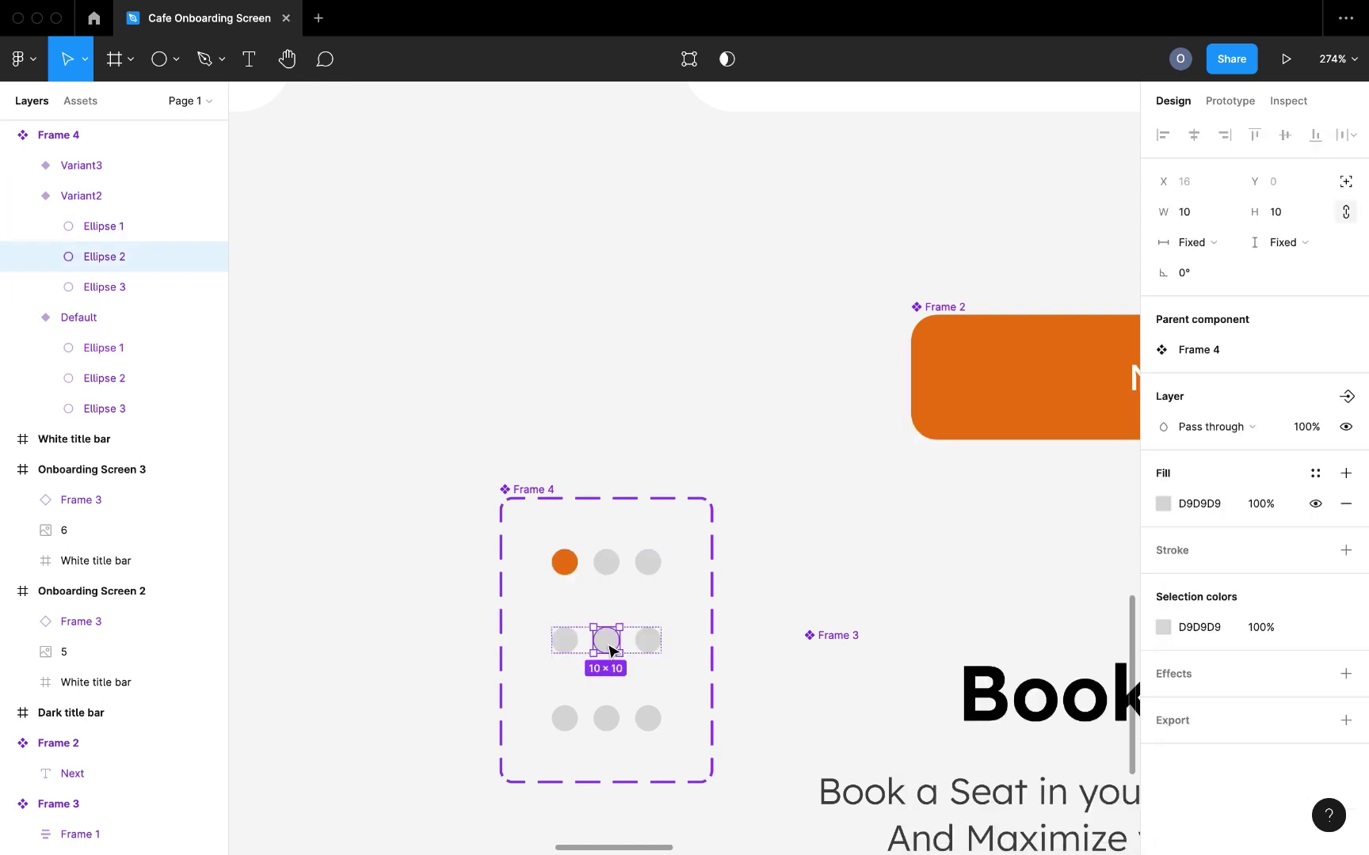
{"action": "left_click", "coordinate": [1162, 505]}
{"action": "left_click", "coordinate": [1026, 771]}
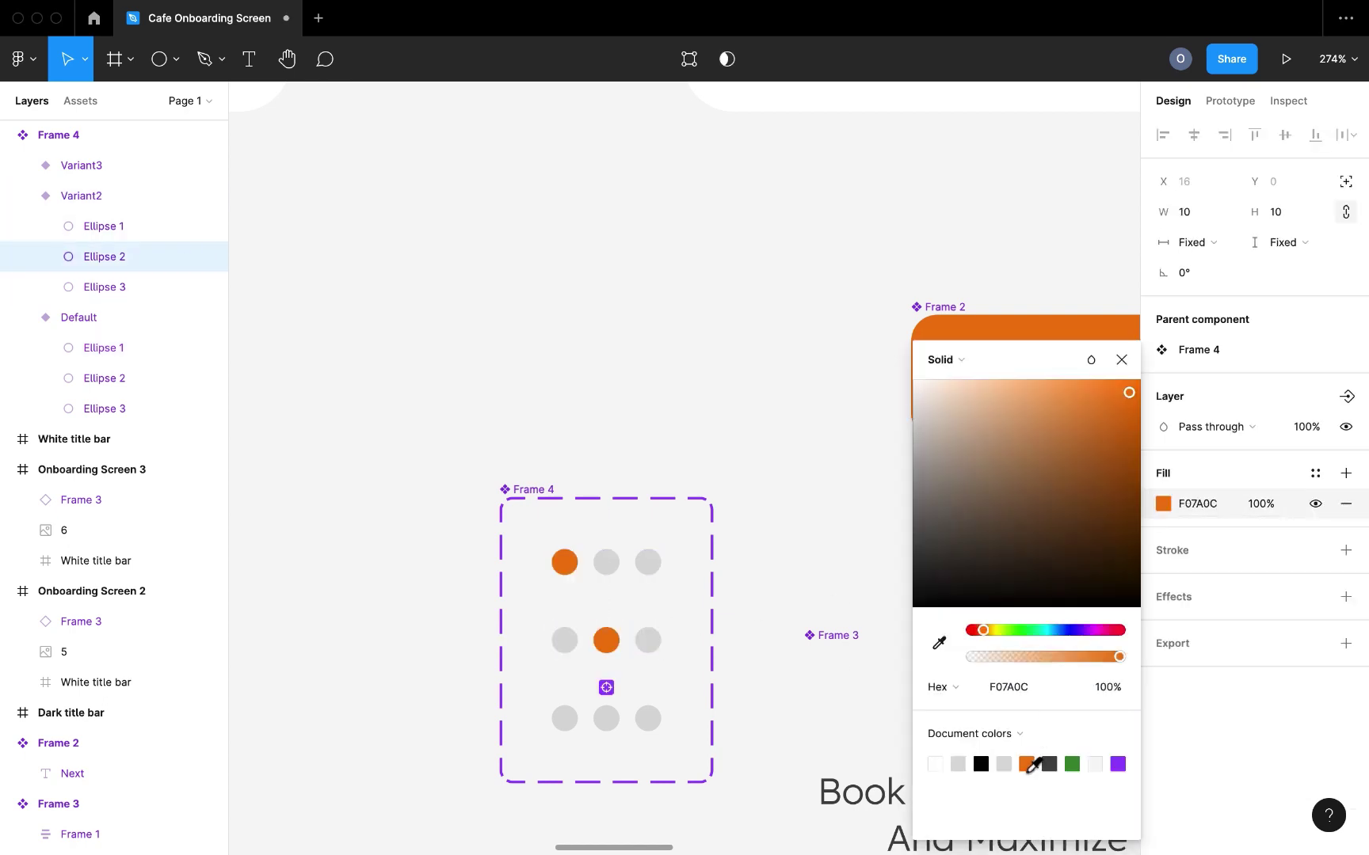
{"action": "left_click", "coordinate": [656, 714]}
{"action": "left_click", "coordinate": [648, 722]}
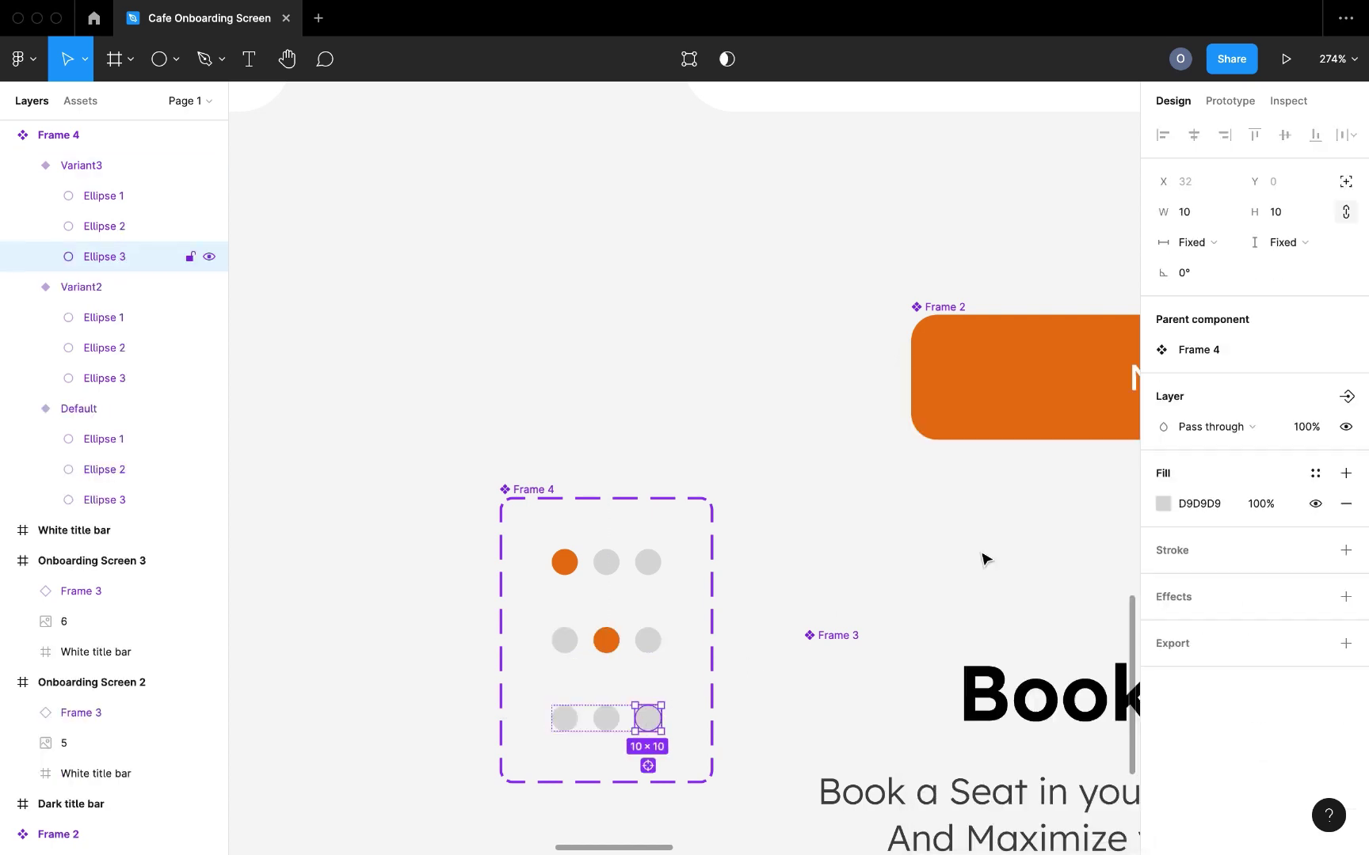
{"action": "left_click", "coordinate": [1163, 504]}
{"action": "left_click", "coordinate": [1003, 764]}
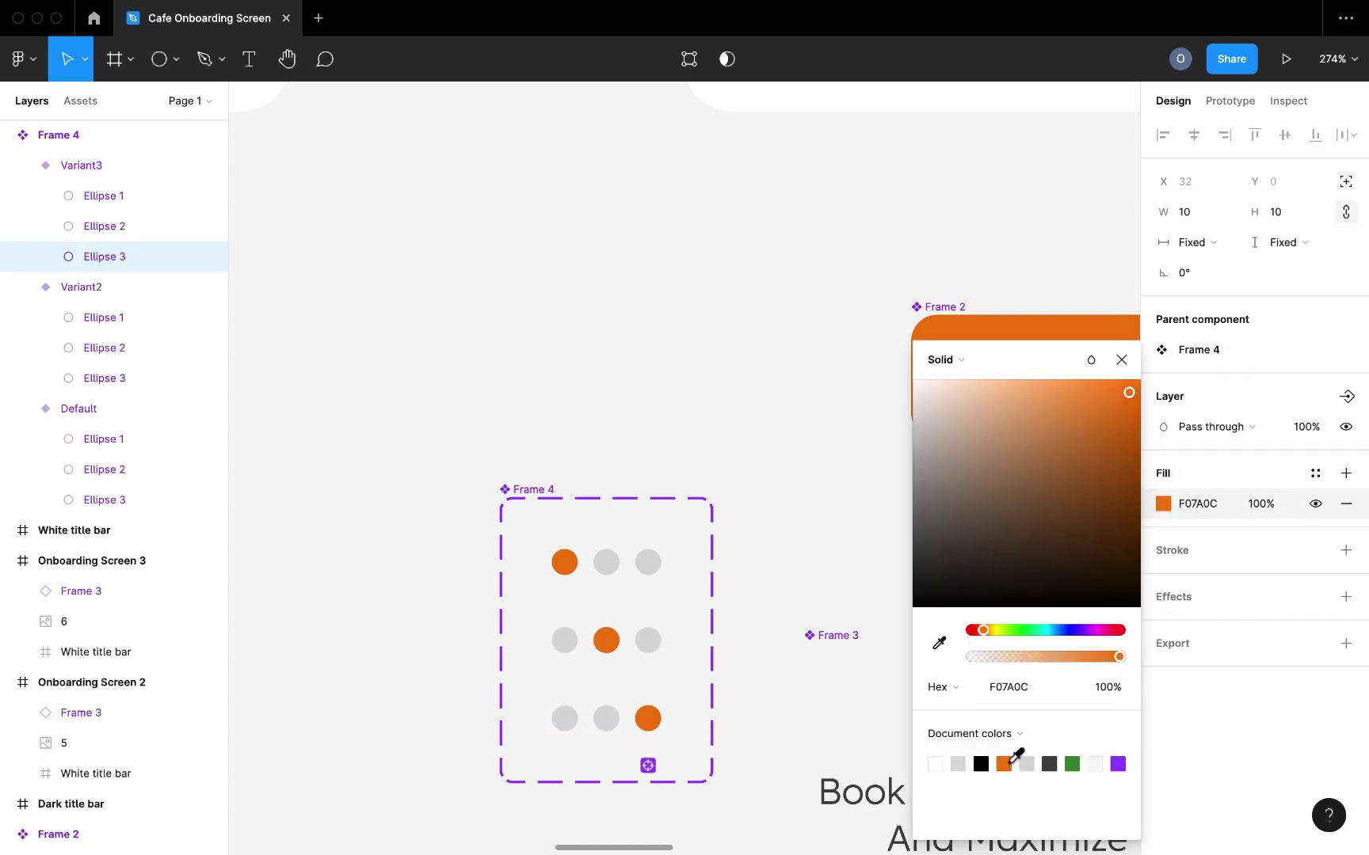
{"action": "left_click", "coordinate": [773, 578]}
{"action": "scroll", "coordinate": [773, 582], "scroll_direction": "down", "scroll_amount": 3}
Move the Frame 4 dots component set beside the Book a Seat component
{"action": "scroll", "coordinate": [773, 582], "scroll_direction": "down", "scroll_amount": 5}
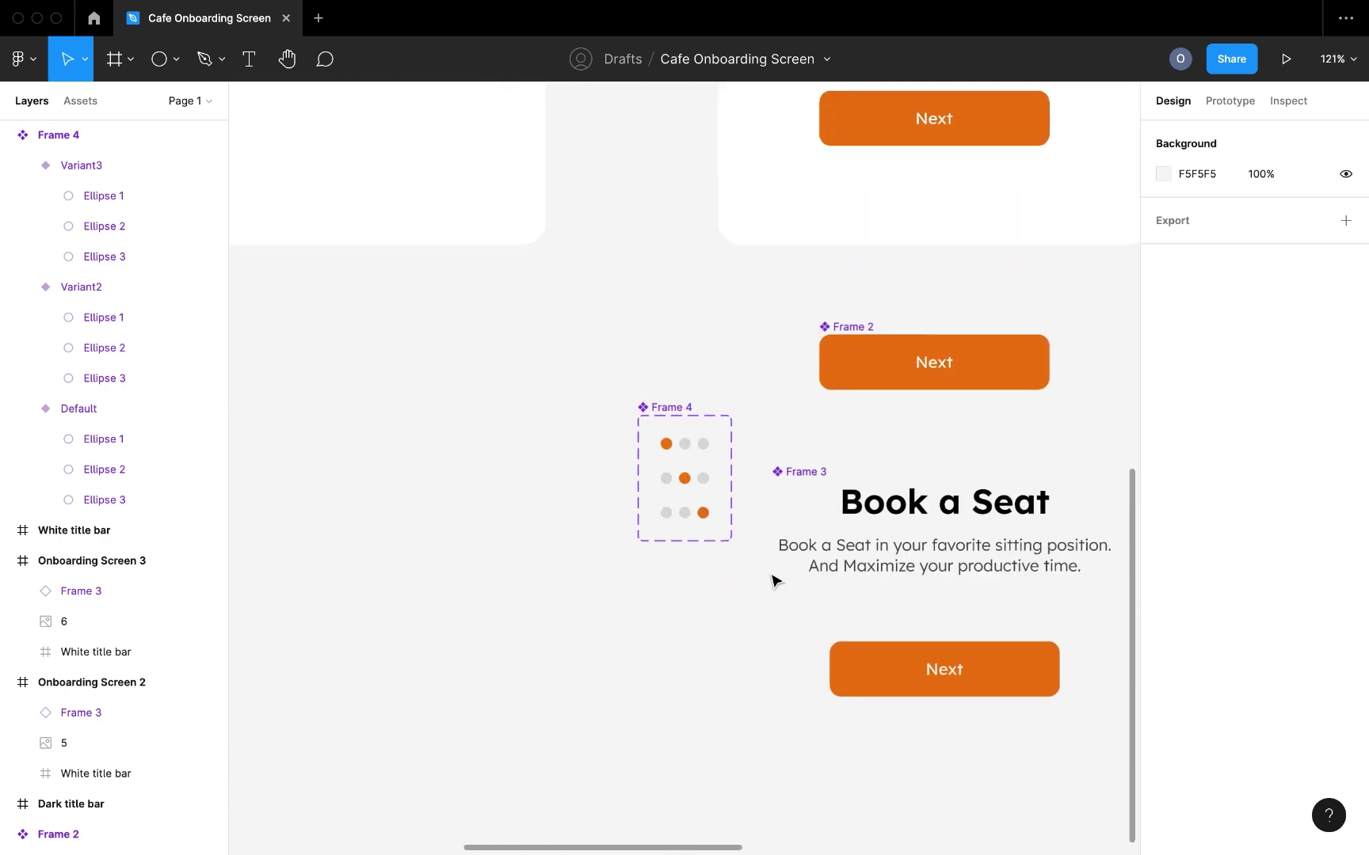
{"action": "scroll", "coordinate": [660, 306], "scroll_direction": "down", "scroll_amount": 1}
{"action": "left_click_drag", "start_coordinate": [648, 405], "coordinate": [626, 430]}
Drag a Default dots instance into Frame 3's auto layout, just above the Next button
{"action": "scroll", "coordinate": [622, 428], "scroll_direction": "right", "scroll_amount": 3}
{"action": "scroll", "coordinate": [621, 429], "scroll_direction": "up", "scroll_amount": 1}
{"action": "scroll", "coordinate": [623, 428], "scroll_direction": "up", "scroll_amount": 5}
{"action": "scroll", "coordinate": [623, 428], "scroll_direction": "right", "scroll_amount": 1}
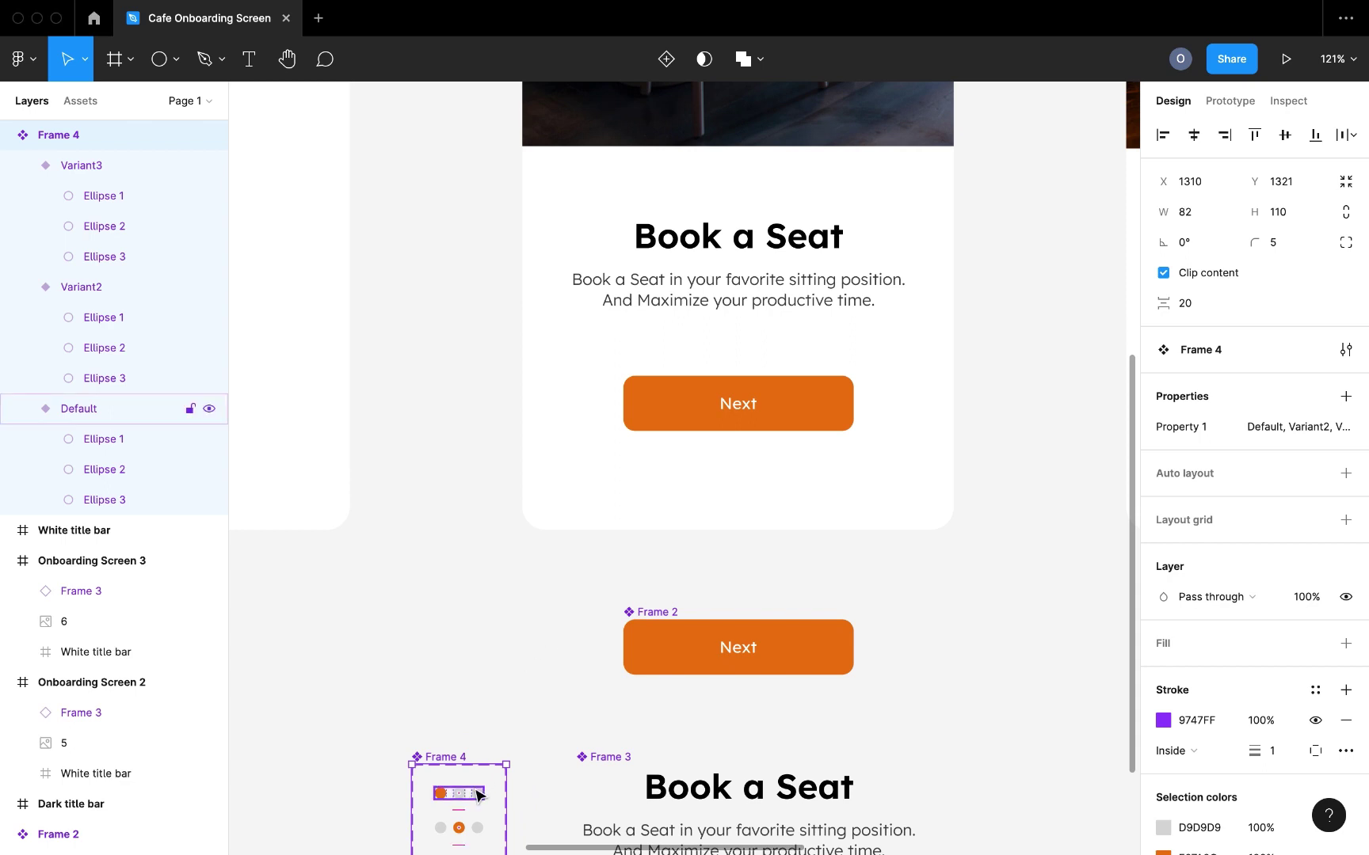
{"action": "left_click", "coordinate": [477, 793]}
{"action": "scroll", "coordinate": [478, 796], "scroll_direction": "down", "scroll_amount": 4}
{"action": "scroll", "coordinate": [478, 796], "scroll_direction": "down", "scroll_amount": 2}
{"action": "scroll", "coordinate": [478, 796], "scroll_direction": "right", "scroll_amount": 1}
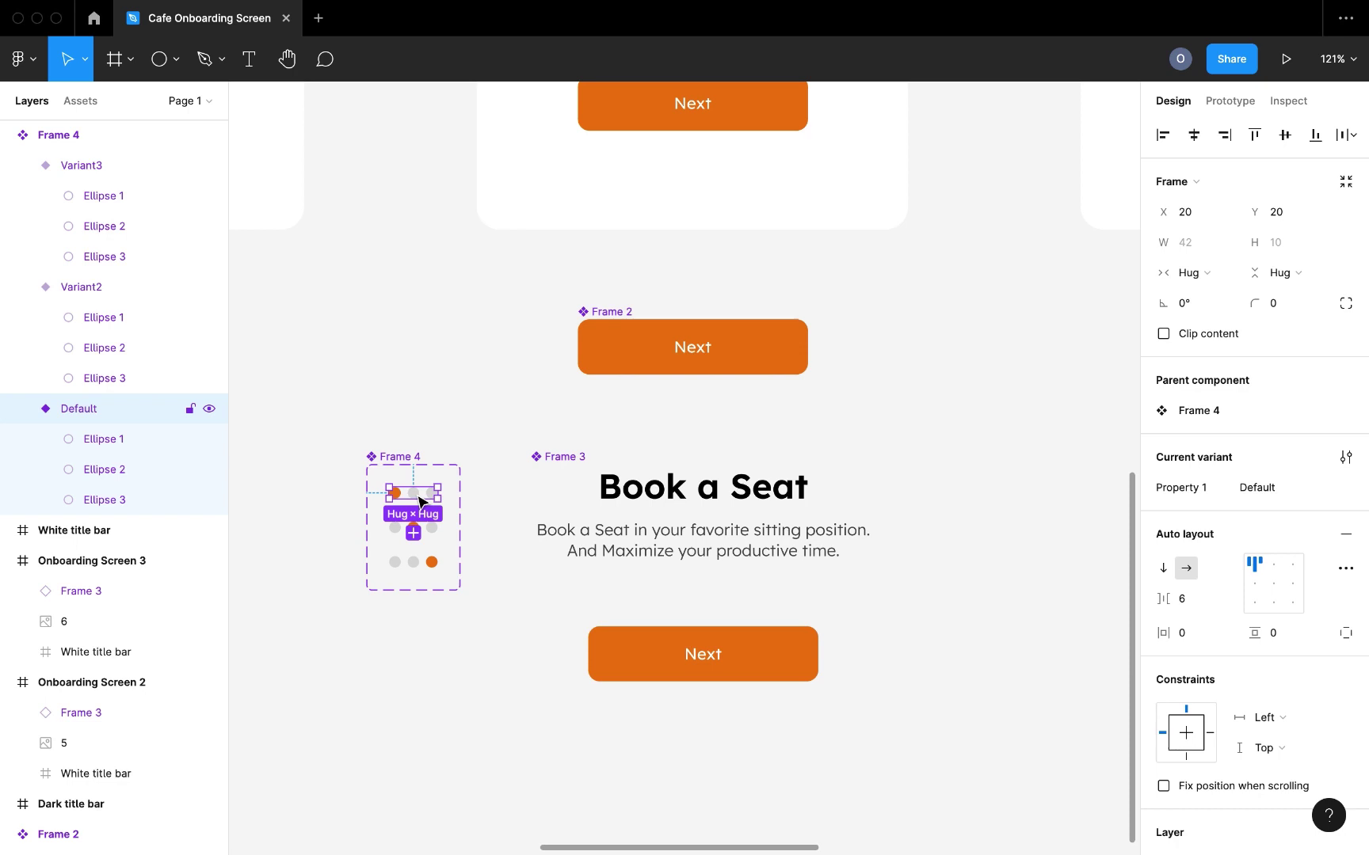
{"action": "left_click_drag", "start_coordinate": [467, 507], "coordinate": [702, 562]}
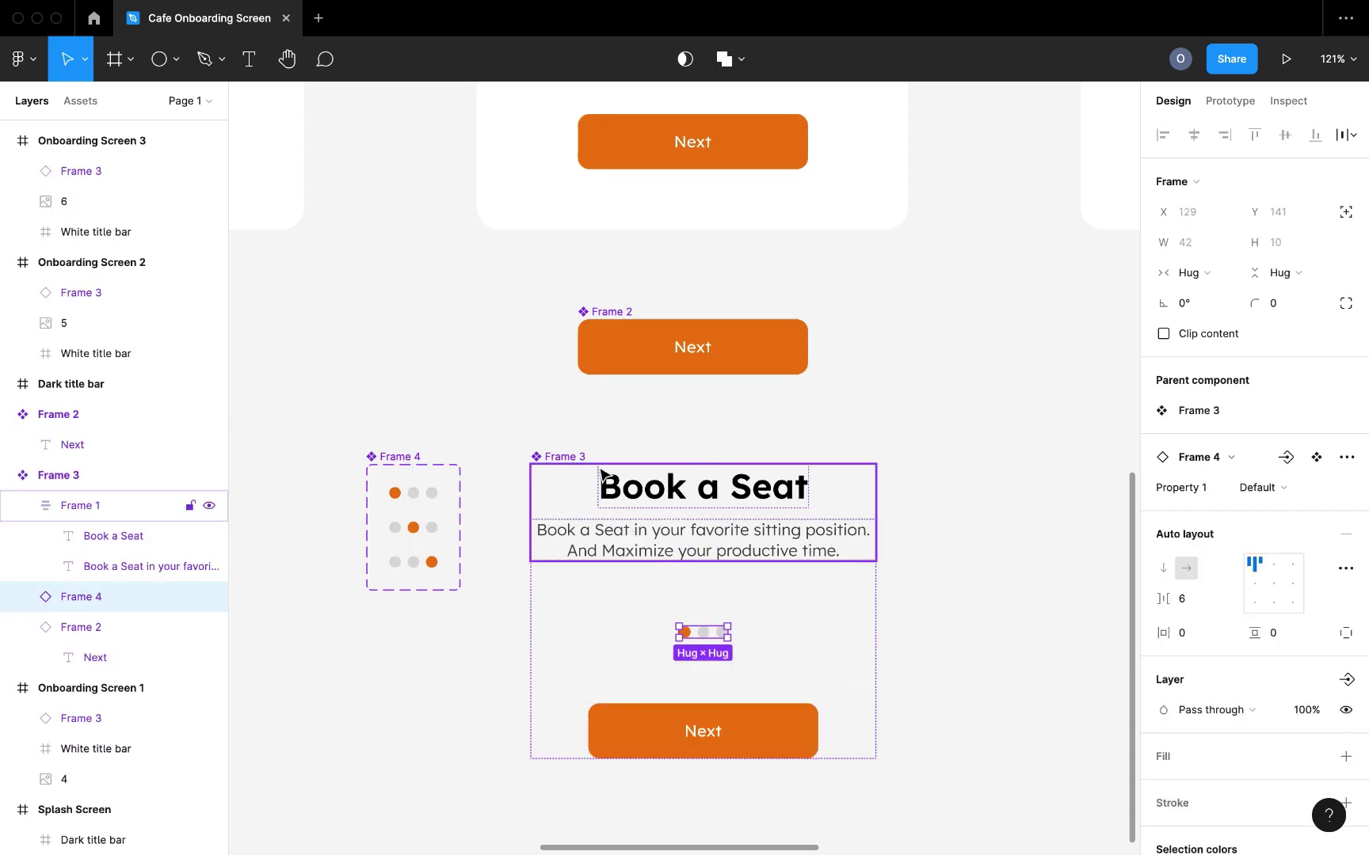
Wrap the title, body text and dot indicator together in an auto-layout frame
{"action": "left_click", "coordinate": [568, 458]}
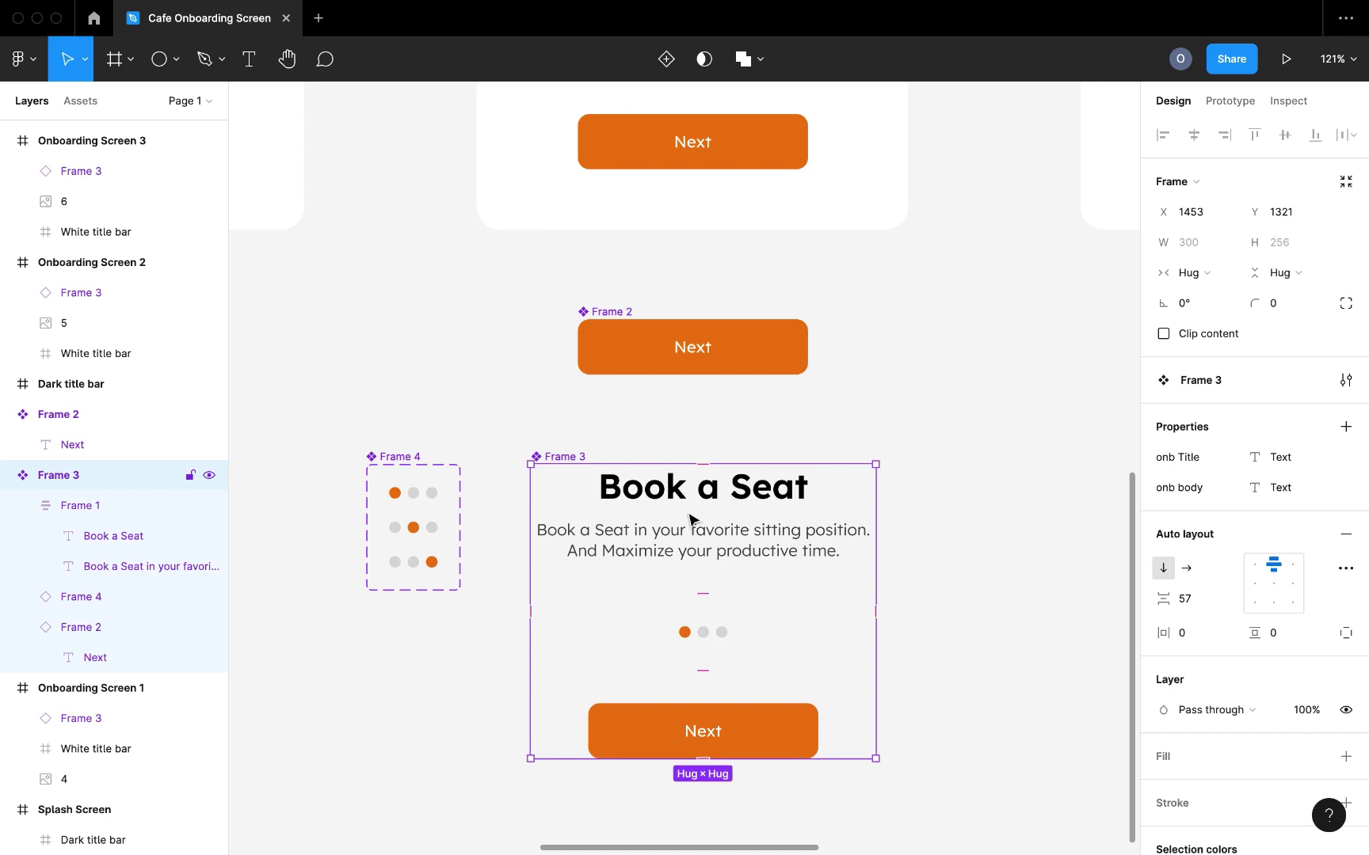
{"action": "scroll", "coordinate": [689, 519], "scroll_direction": "up", "scroll_amount": 5}
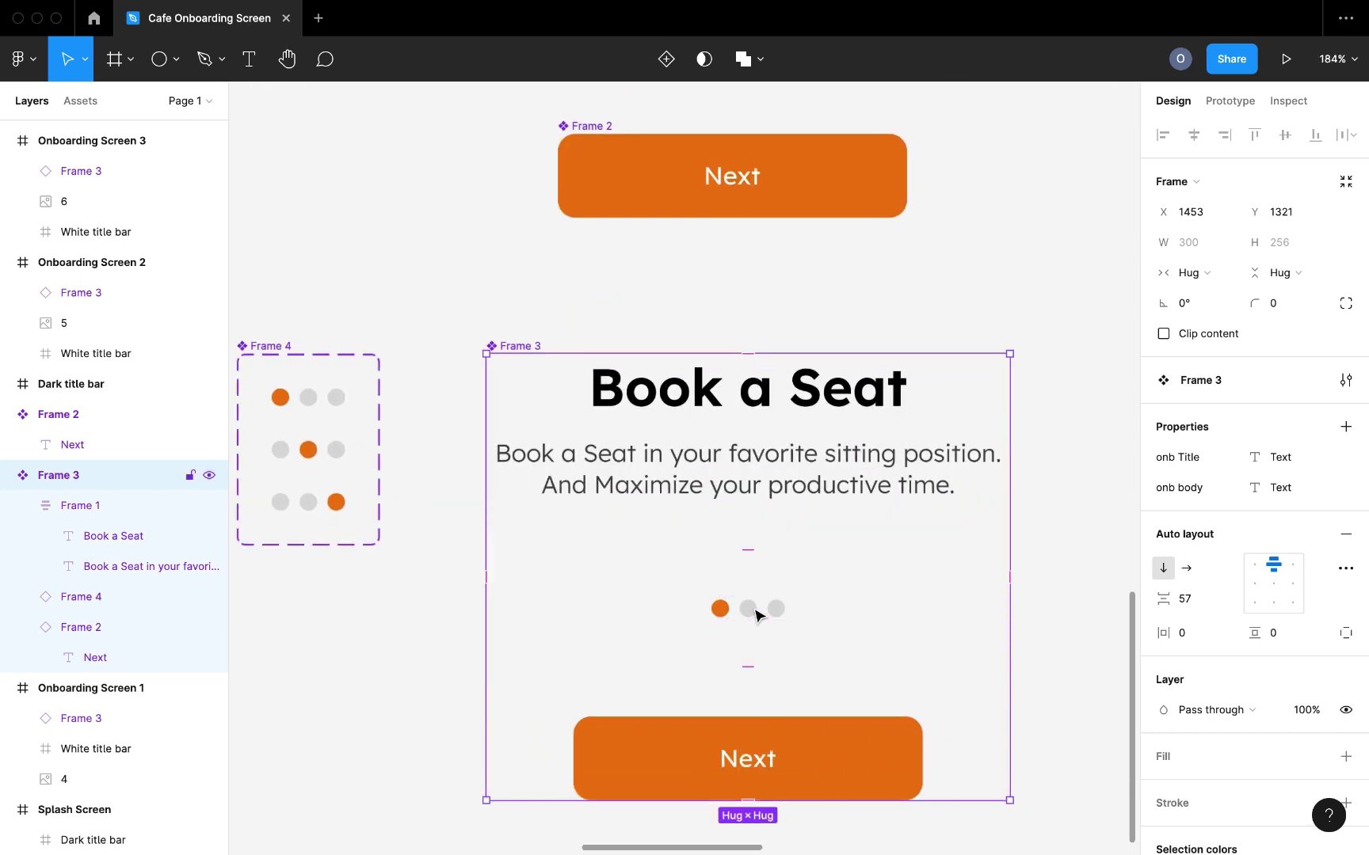
{"action": "left_click", "coordinate": [757, 615]}
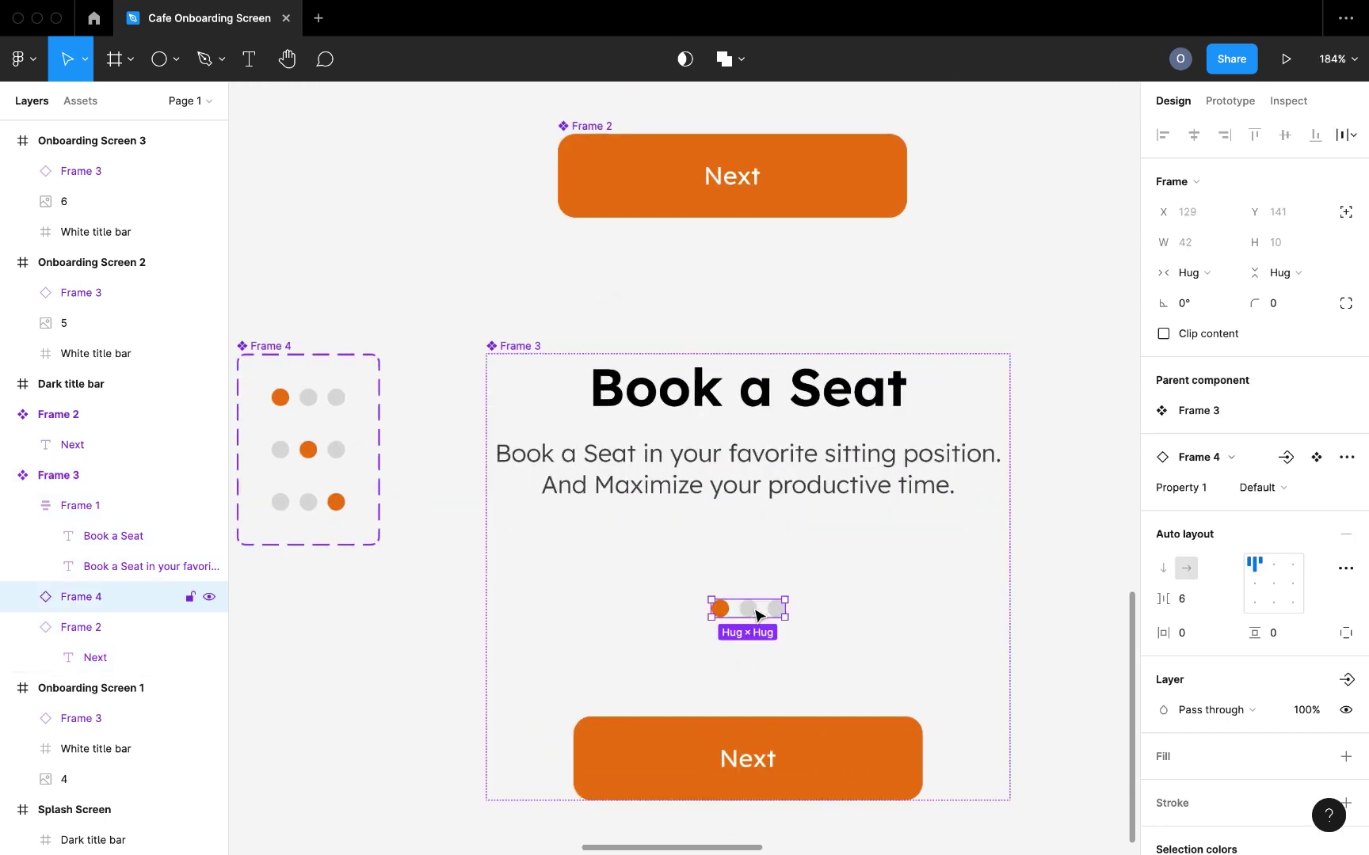
{"action": "left_click", "coordinate": [775, 450], "text": "shift"}
{"action": "key", "text": "shift+a"}
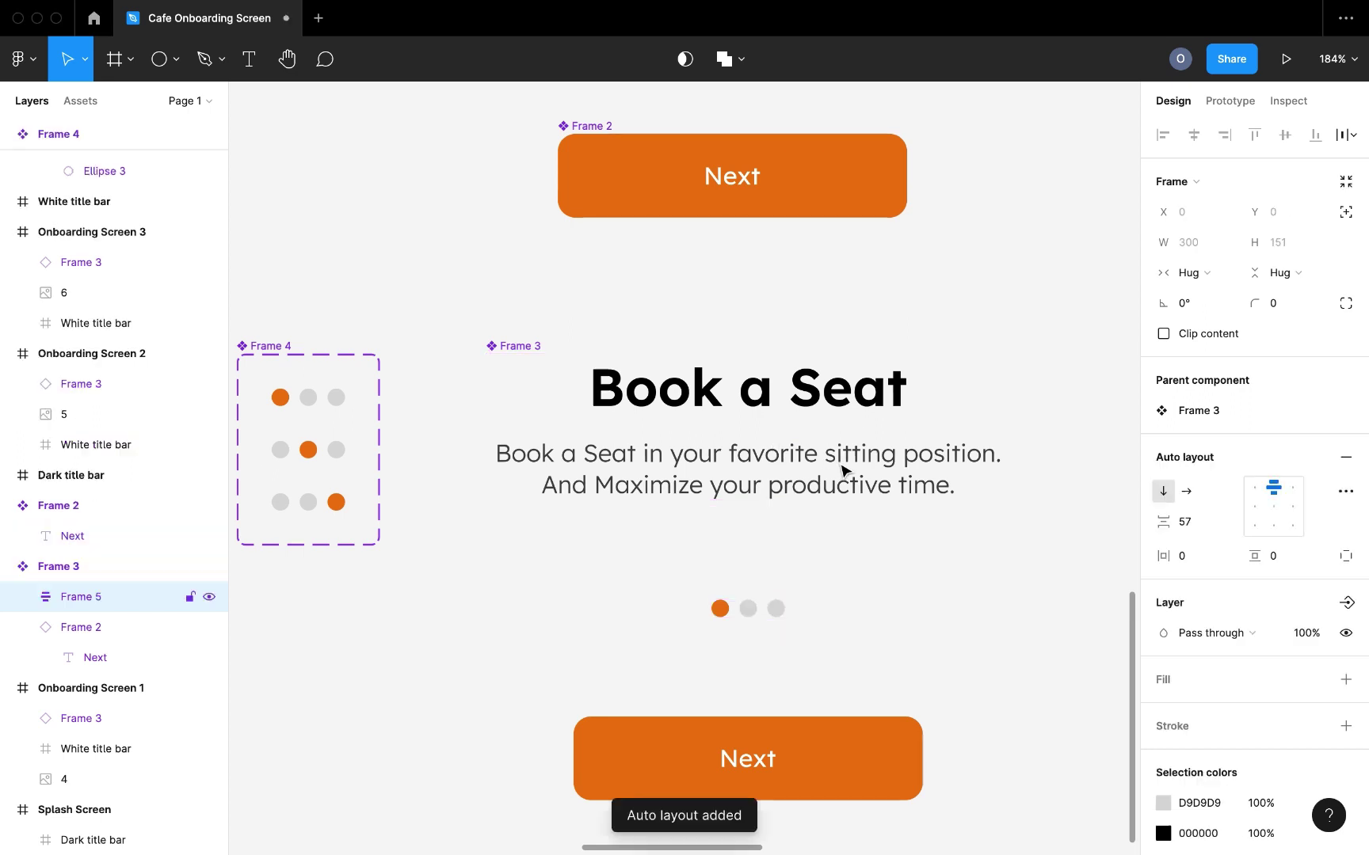
Set the new auto-layout frame's spacing to 20, after first trying 10
{"action": "left_click", "coordinate": [1199, 520]}
{"action": "type", "text": "10"}
{"action": "key", "text": "Return"}
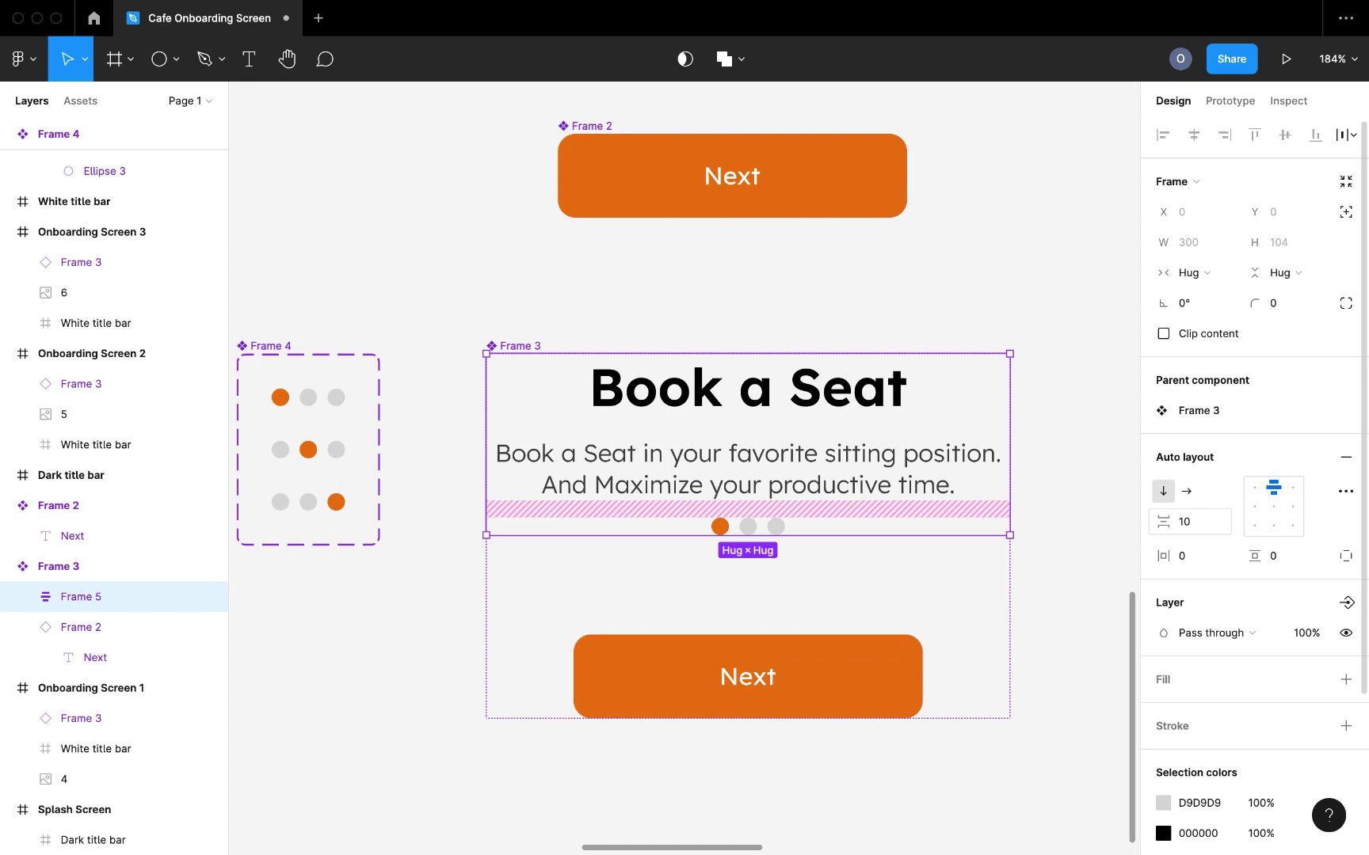
{"action": "left_click", "coordinate": [1205, 529]}
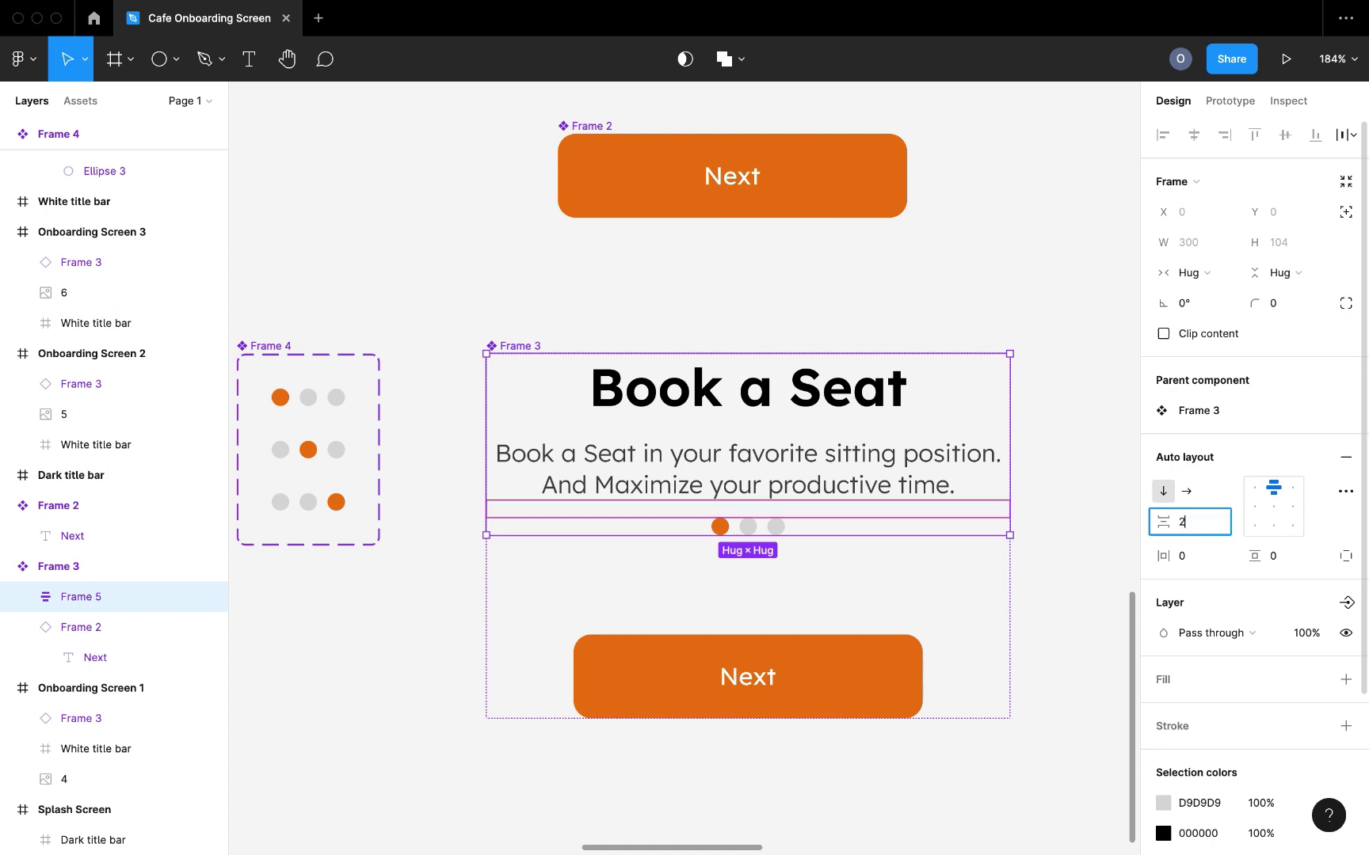
{"action": "type", "text": "20"}
{"action": "key", "text": "Return"}
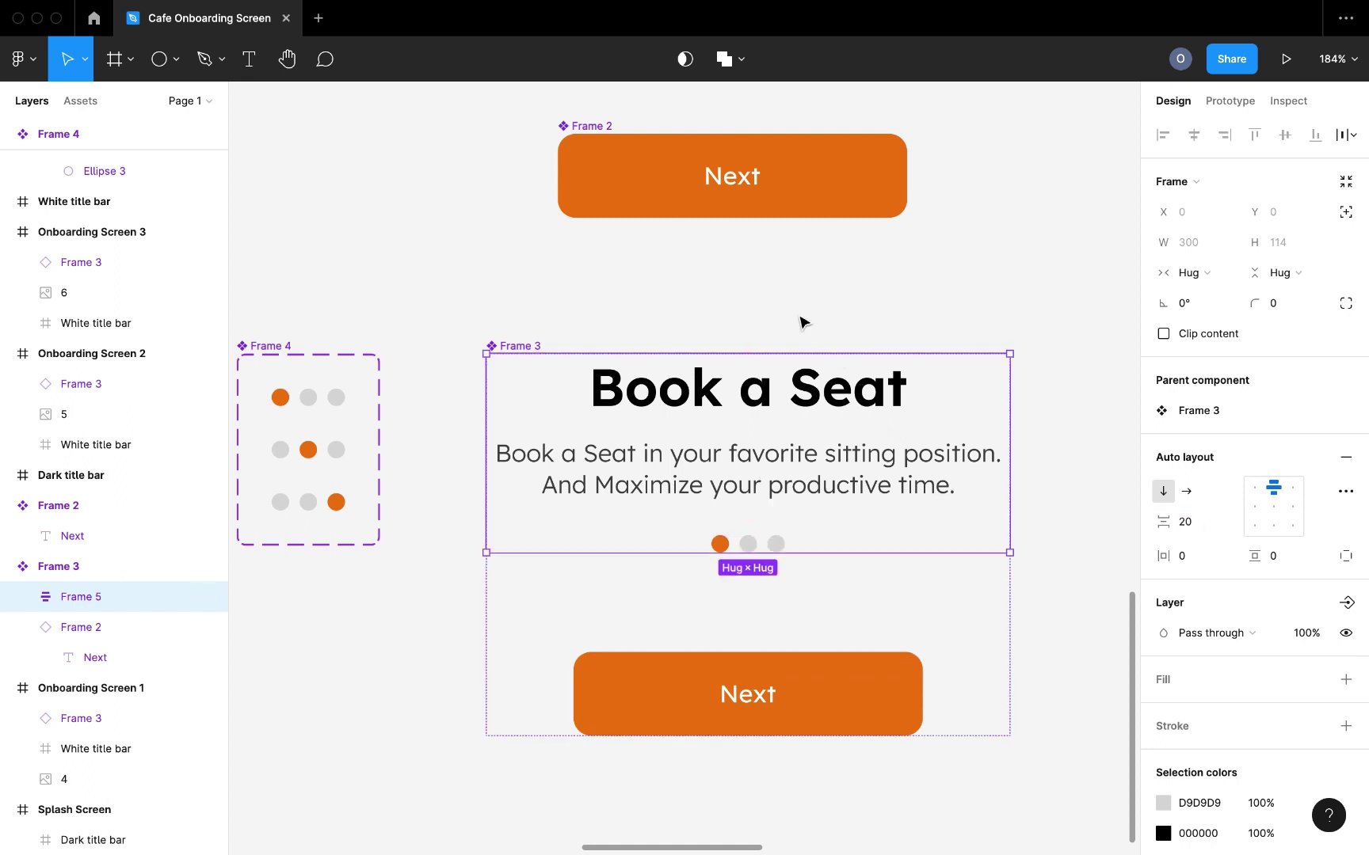
{"action": "left_click", "coordinate": [802, 321]}
{"action": "scroll", "coordinate": [802, 321], "scroll_direction": "down", "scroll_amount": 10}
{"action": "scroll", "coordinate": [802, 321], "scroll_direction": "up", "scroll_amount": 3}
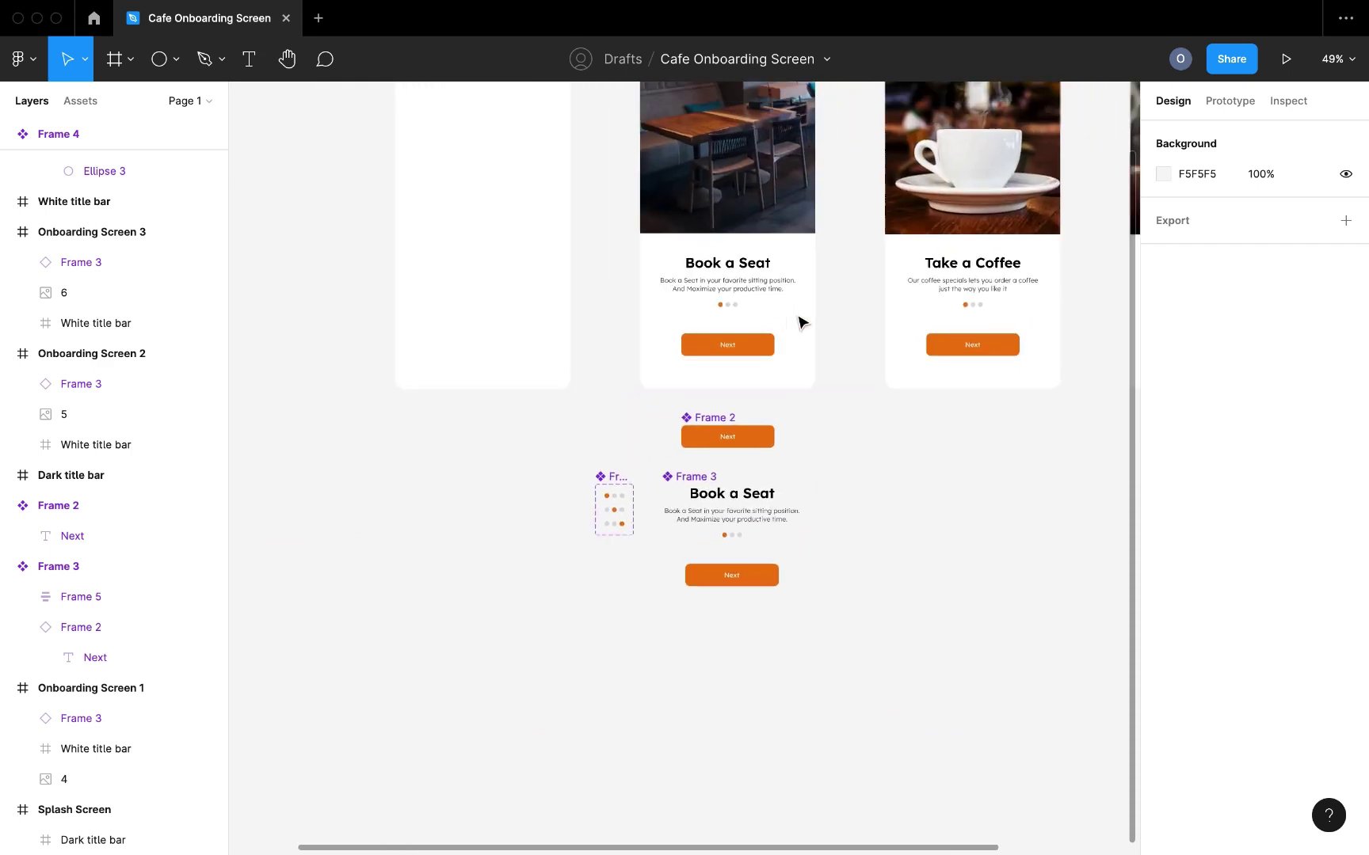
{"action": "scroll", "coordinate": [697, 317], "scroll_direction": "up", "scroll_amount": 5}
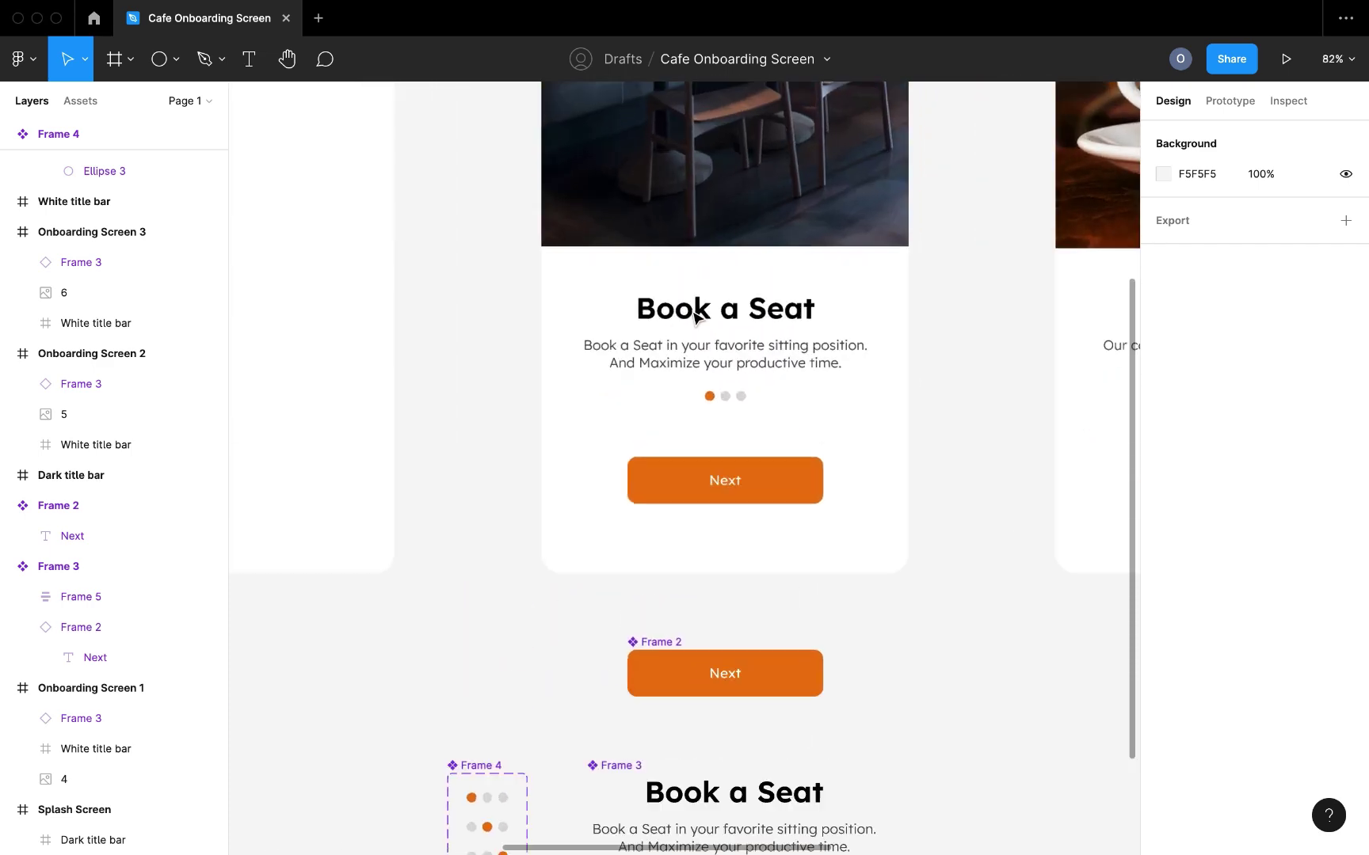
{"action": "scroll", "coordinate": [694, 315], "scroll_direction": "up", "scroll_amount": 5}
{"action": "scroll", "coordinate": [694, 317], "scroll_direction": "right", "scroll_amount": 10}
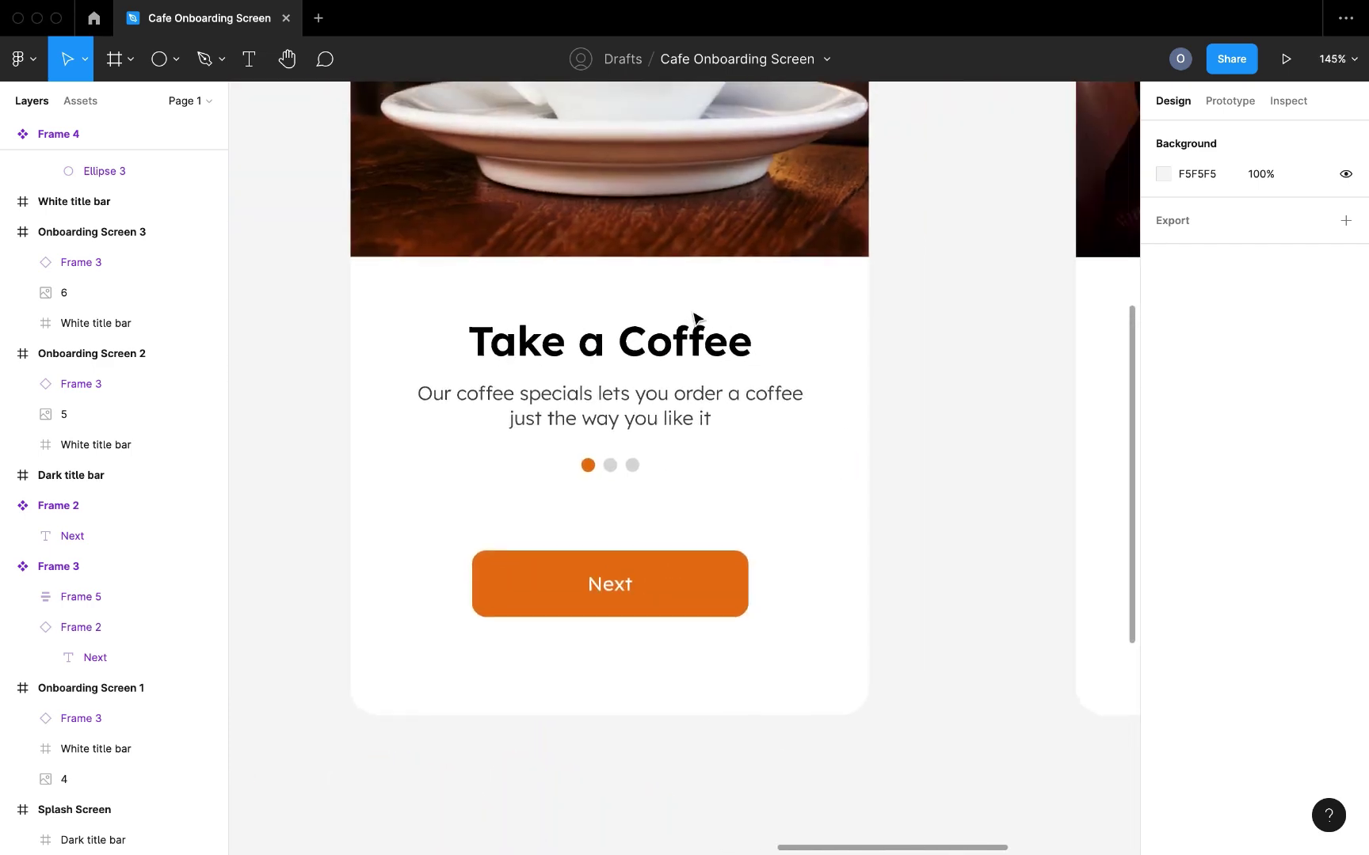
{"action": "scroll", "coordinate": [694, 317], "scroll_direction": "right", "scroll_amount": 10}
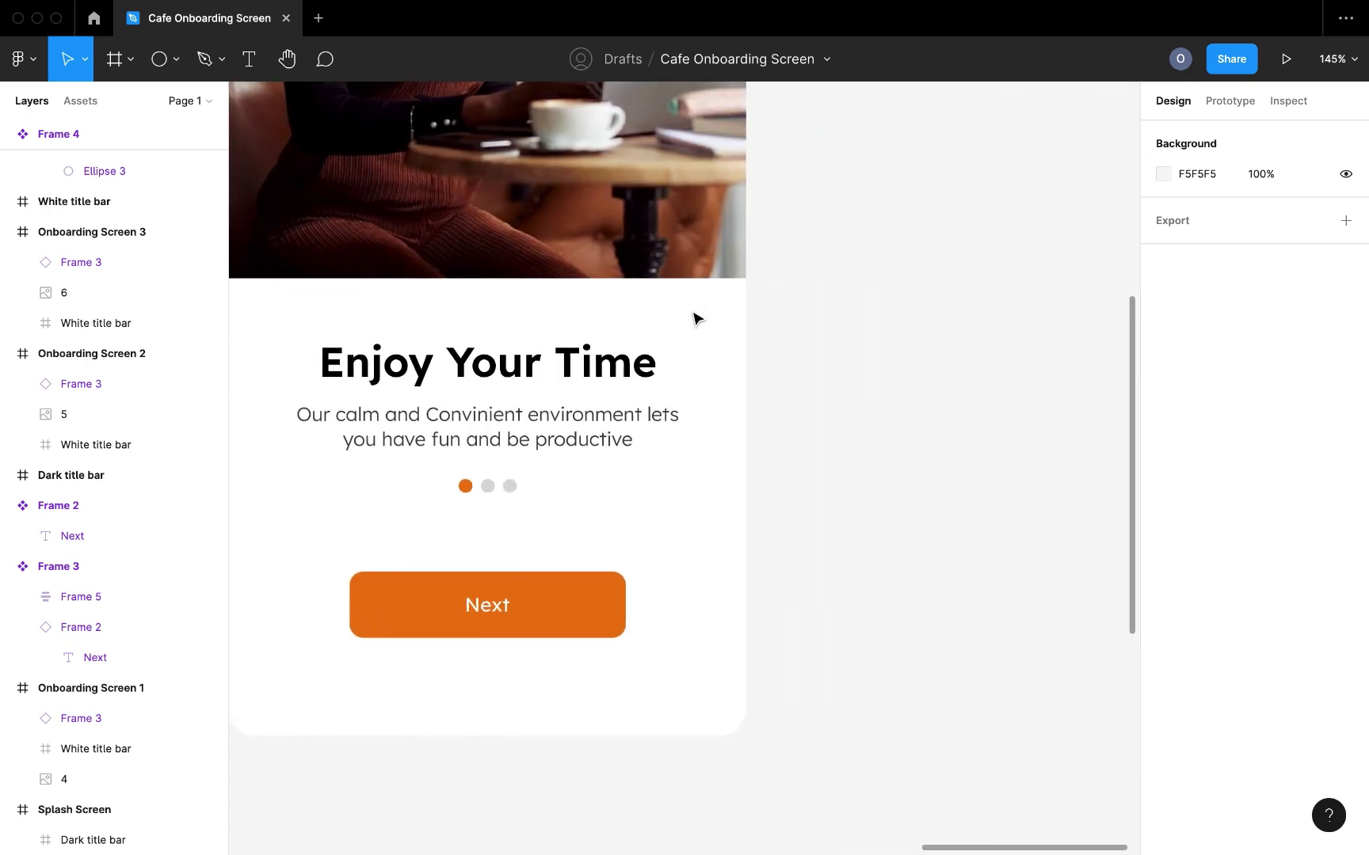
{"action": "scroll", "coordinate": [694, 316], "scroll_direction": "left", "scroll_amount": 10}
{"action": "scroll", "coordinate": [694, 316], "scroll_direction": "down", "scroll_amount": 5}
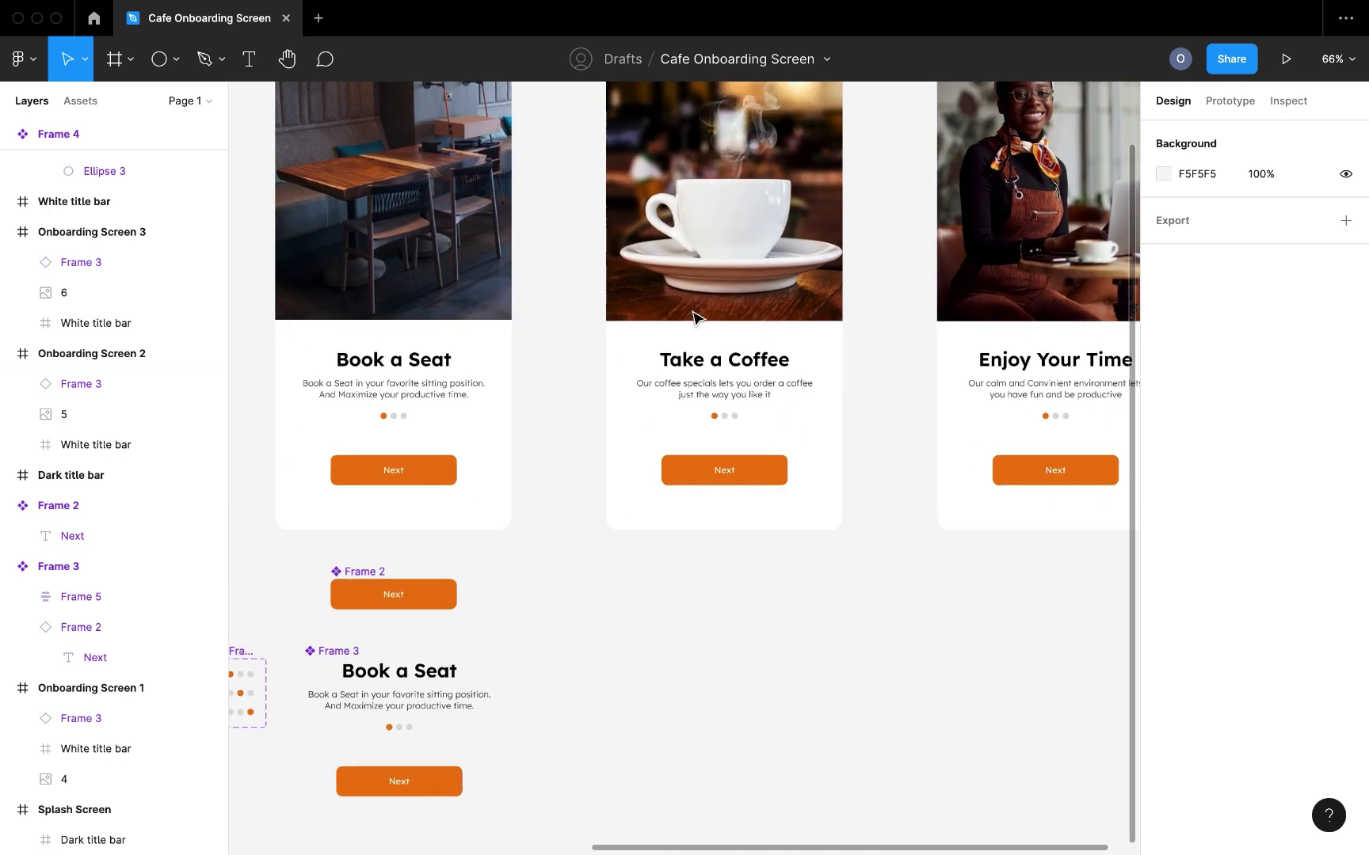
{"action": "scroll", "coordinate": [694, 317], "scroll_direction": "up", "scroll_amount": 3}
Switch the Take a Coffee screen's dots to the variant highlighting the second dot
{"action": "left_click", "coordinate": [745, 442]}
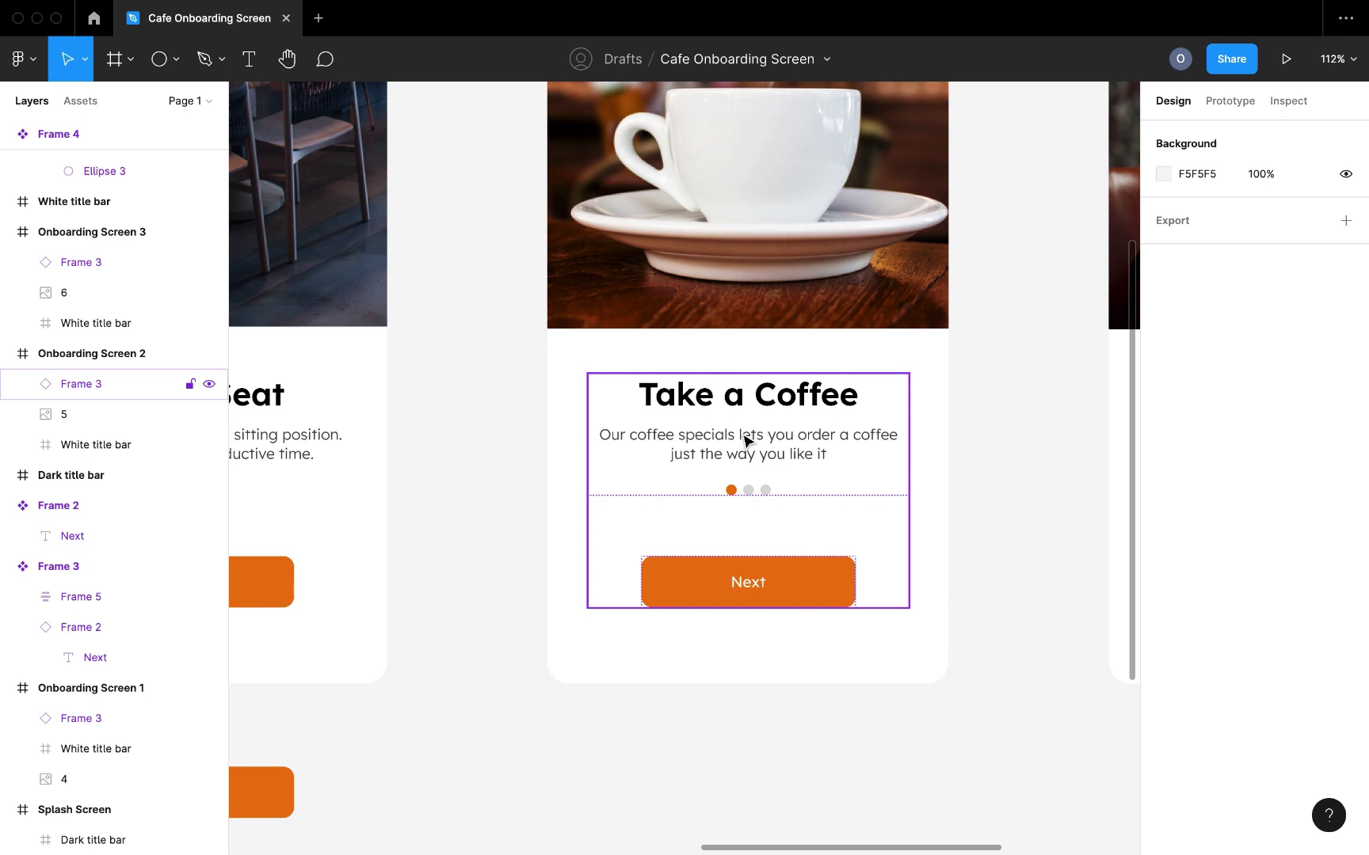
{"action": "scroll", "coordinate": [744, 441], "scroll_direction": "up", "scroll_amount": 4}
{"action": "double_click", "coordinate": [758, 539]}
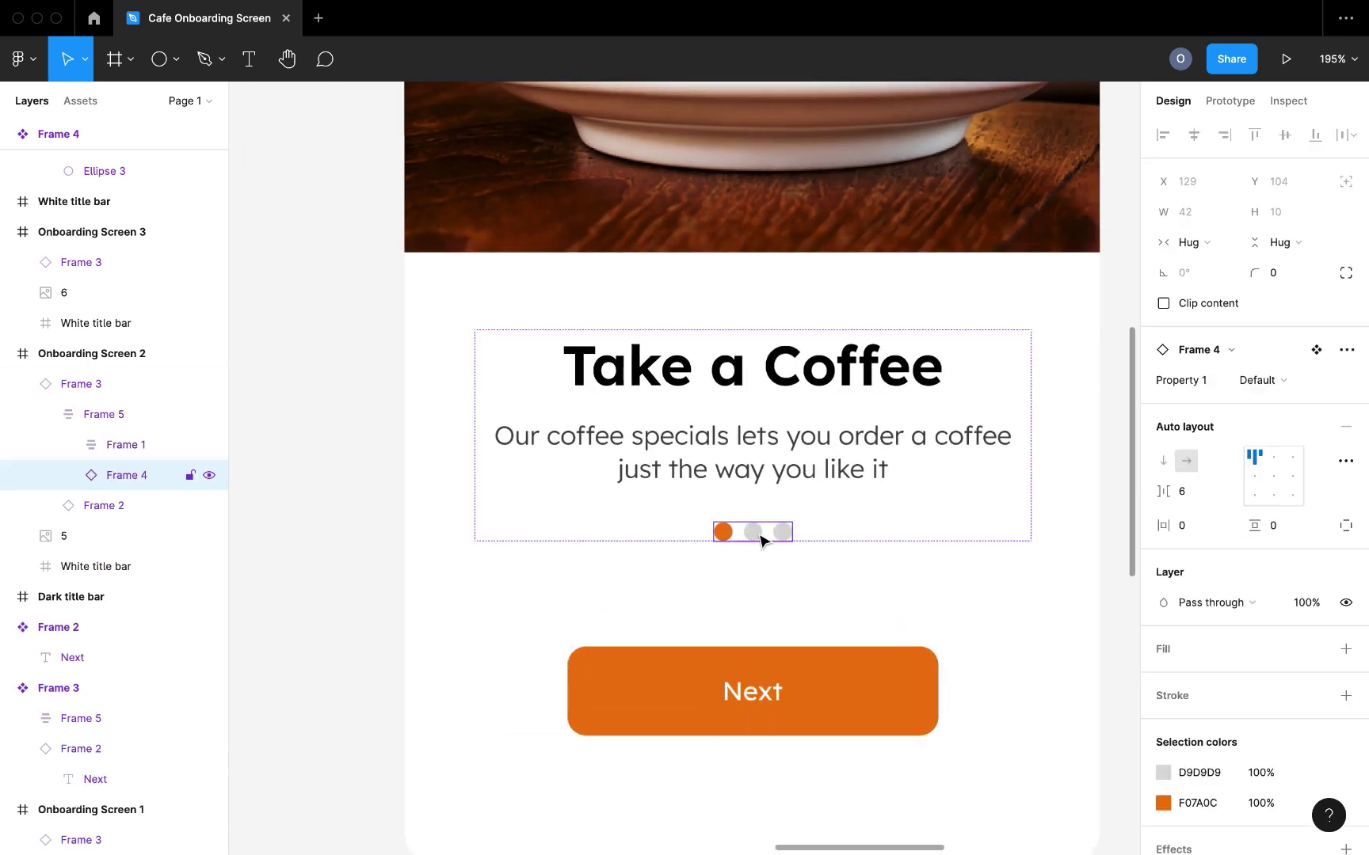
{"action": "left_click", "coordinate": [1283, 382]}
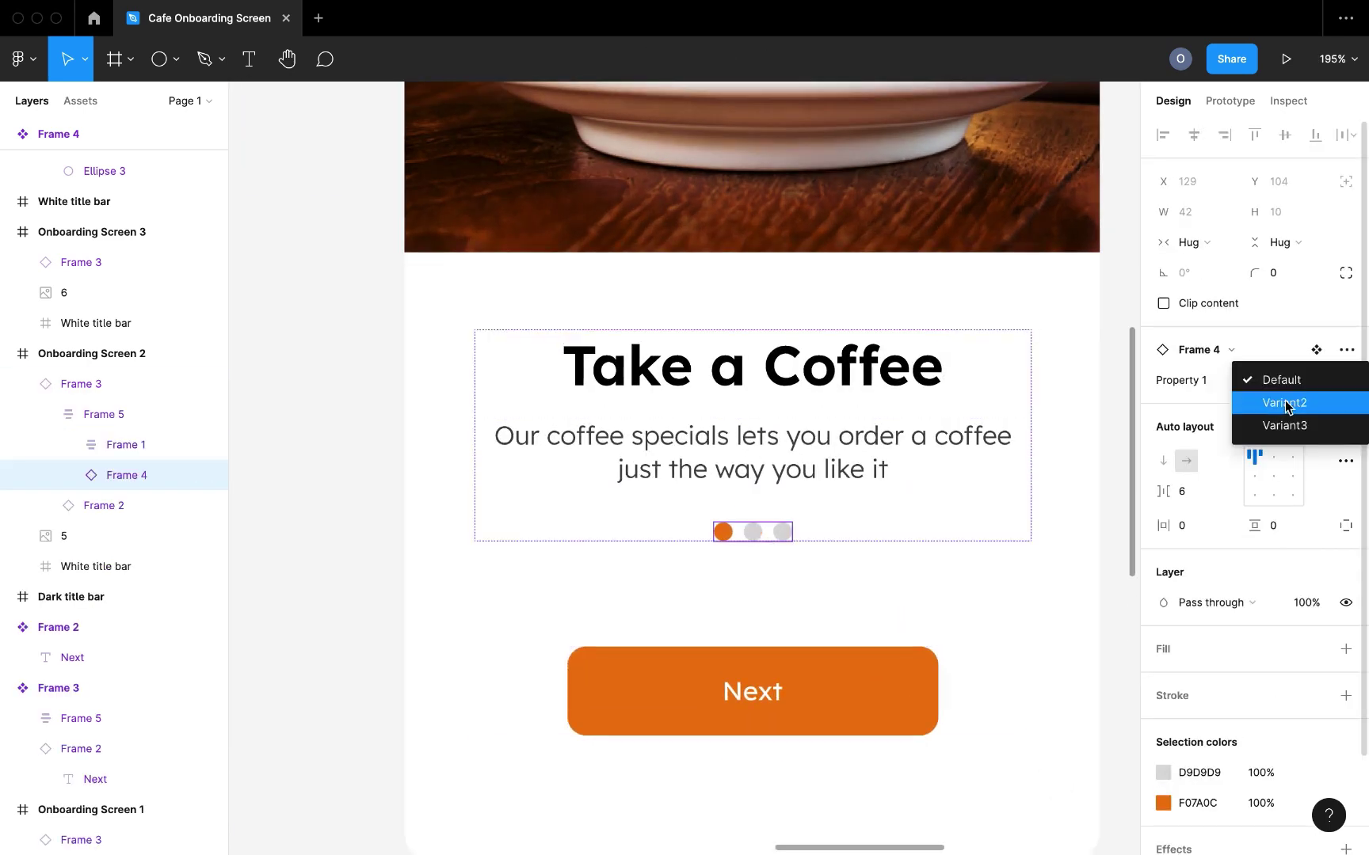
{"action": "left_click", "coordinate": [1286, 401]}
Set the Enjoy Your Time screen's dots to Variant3, with the third dot active
{"action": "scroll", "coordinate": [1030, 513], "scroll_direction": "right", "scroll_amount": 10}
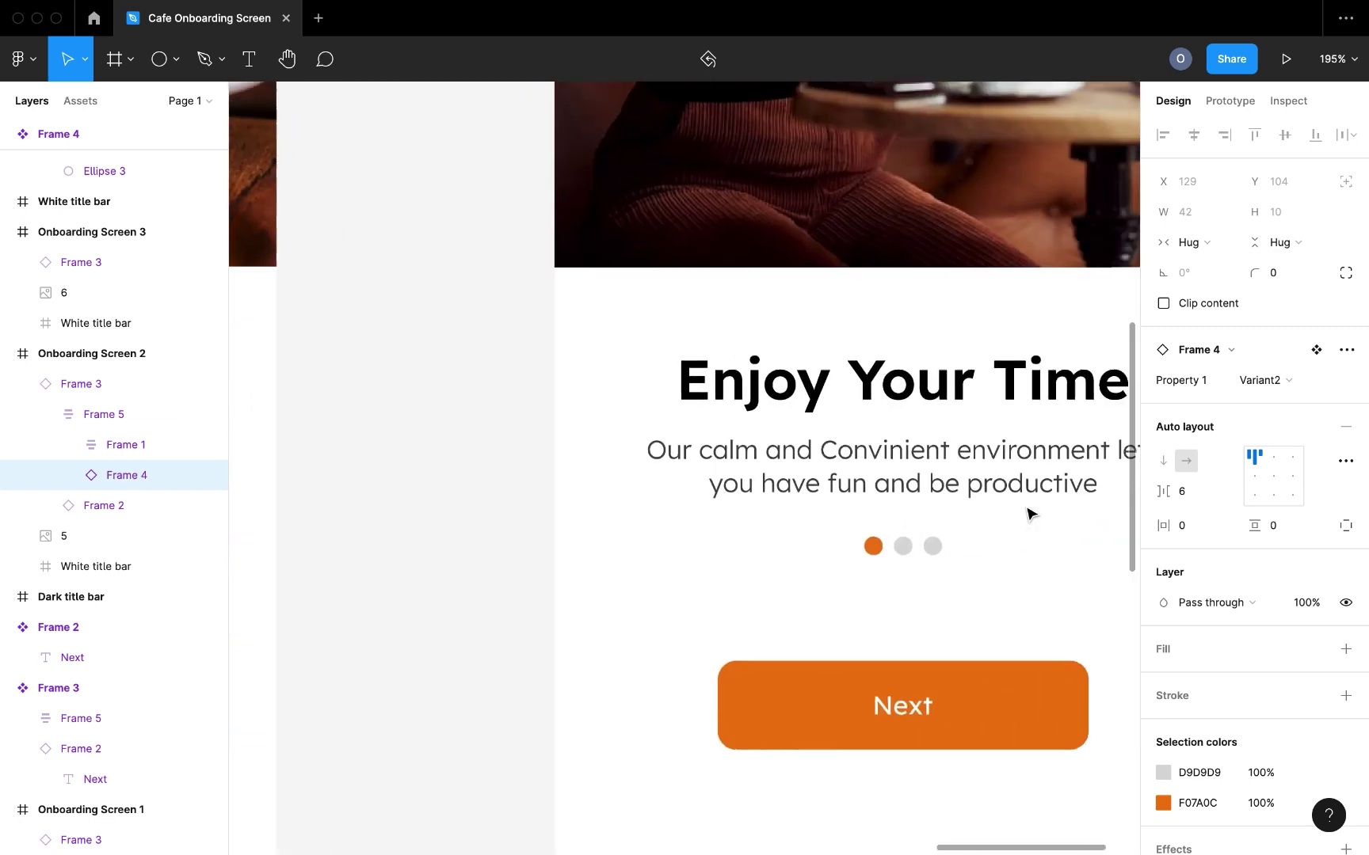
{"action": "double_click", "coordinate": [901, 545]}
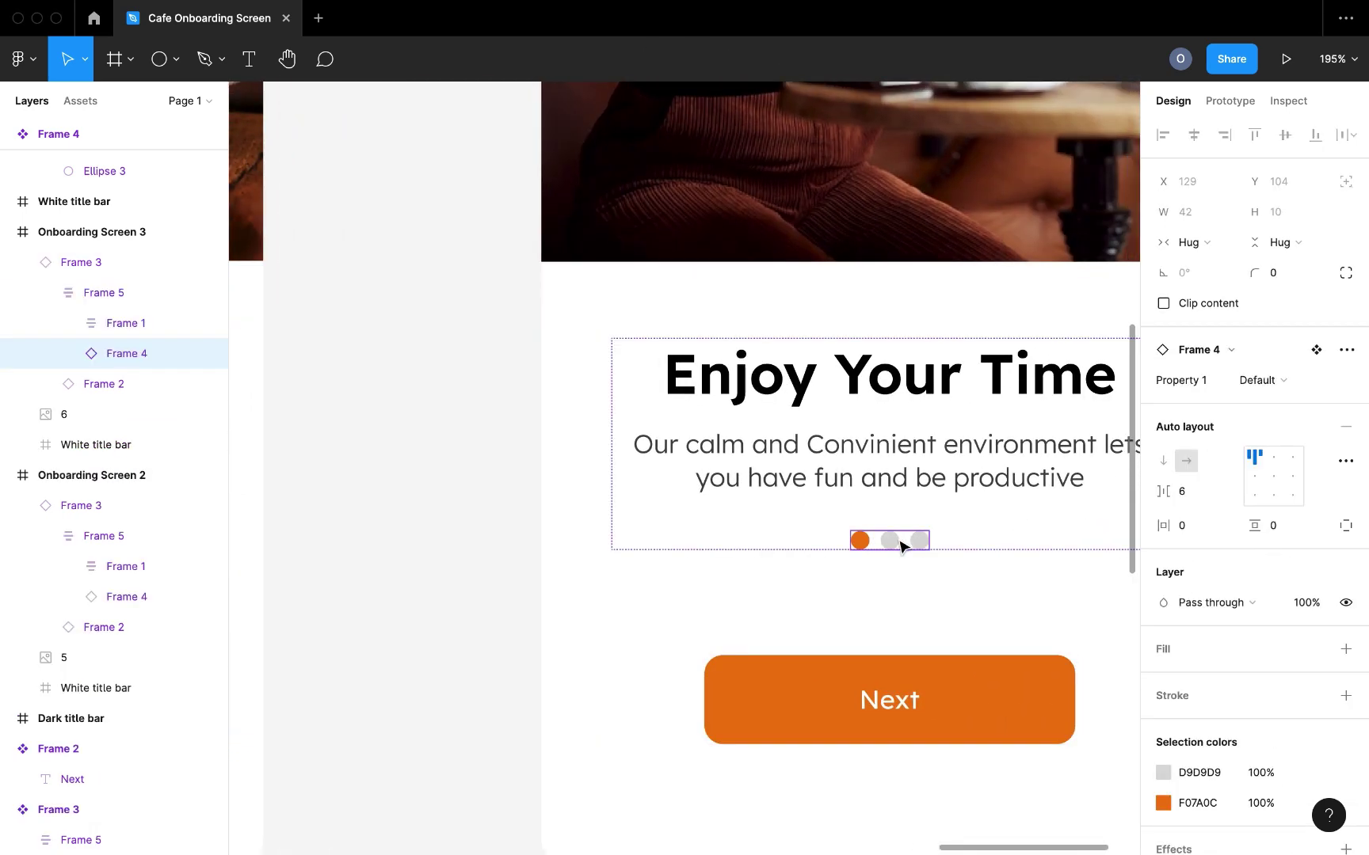
{"action": "left_click", "coordinate": [1255, 381]}
{"action": "left_click", "coordinate": [1282, 424]}
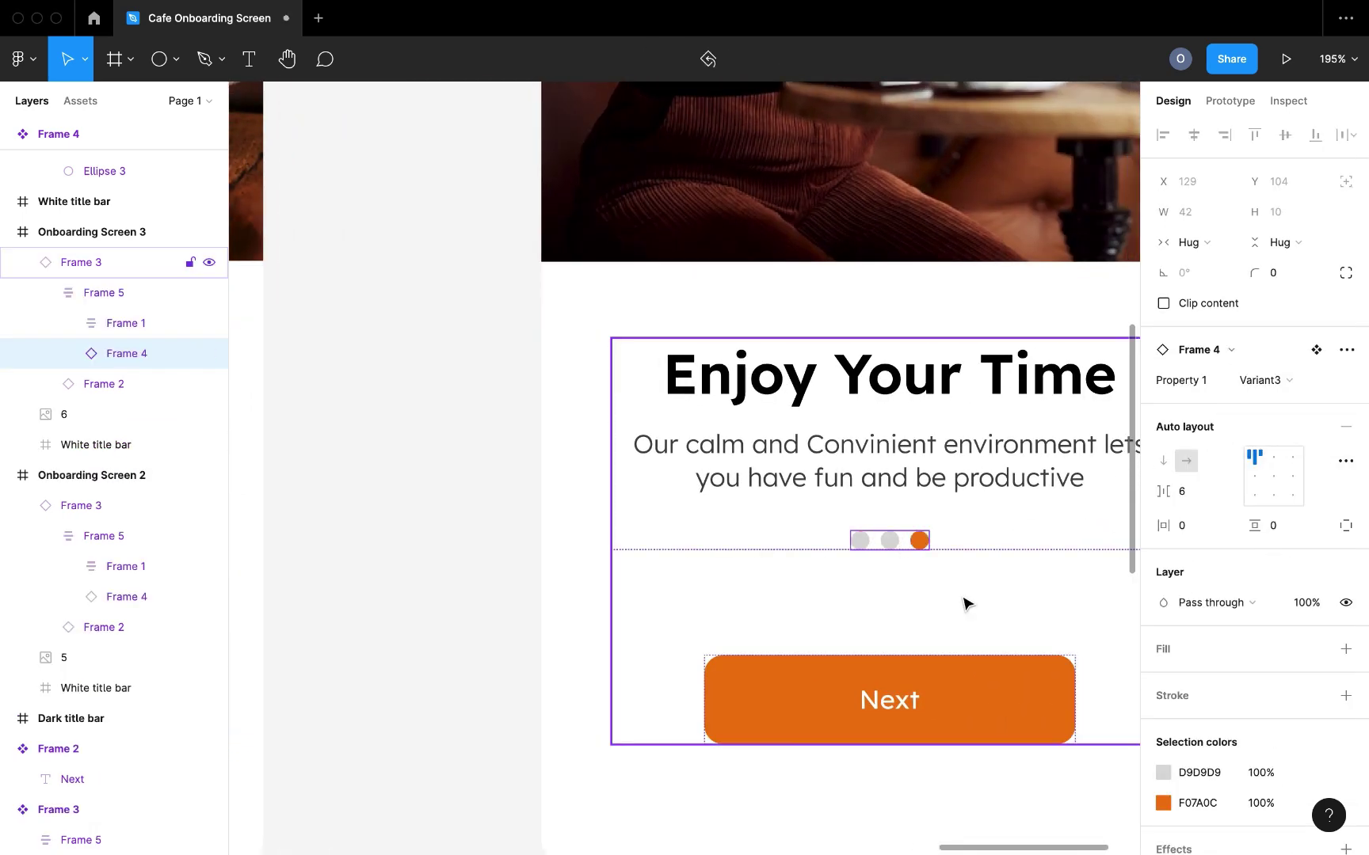
{"action": "scroll", "coordinate": [965, 604], "scroll_direction": "down", "scroll_amount": 10}
{"action": "left_click", "coordinate": [1030, 605]}
{"action": "scroll", "coordinate": [1029, 606], "scroll_direction": "left", "scroll_amount": 3}
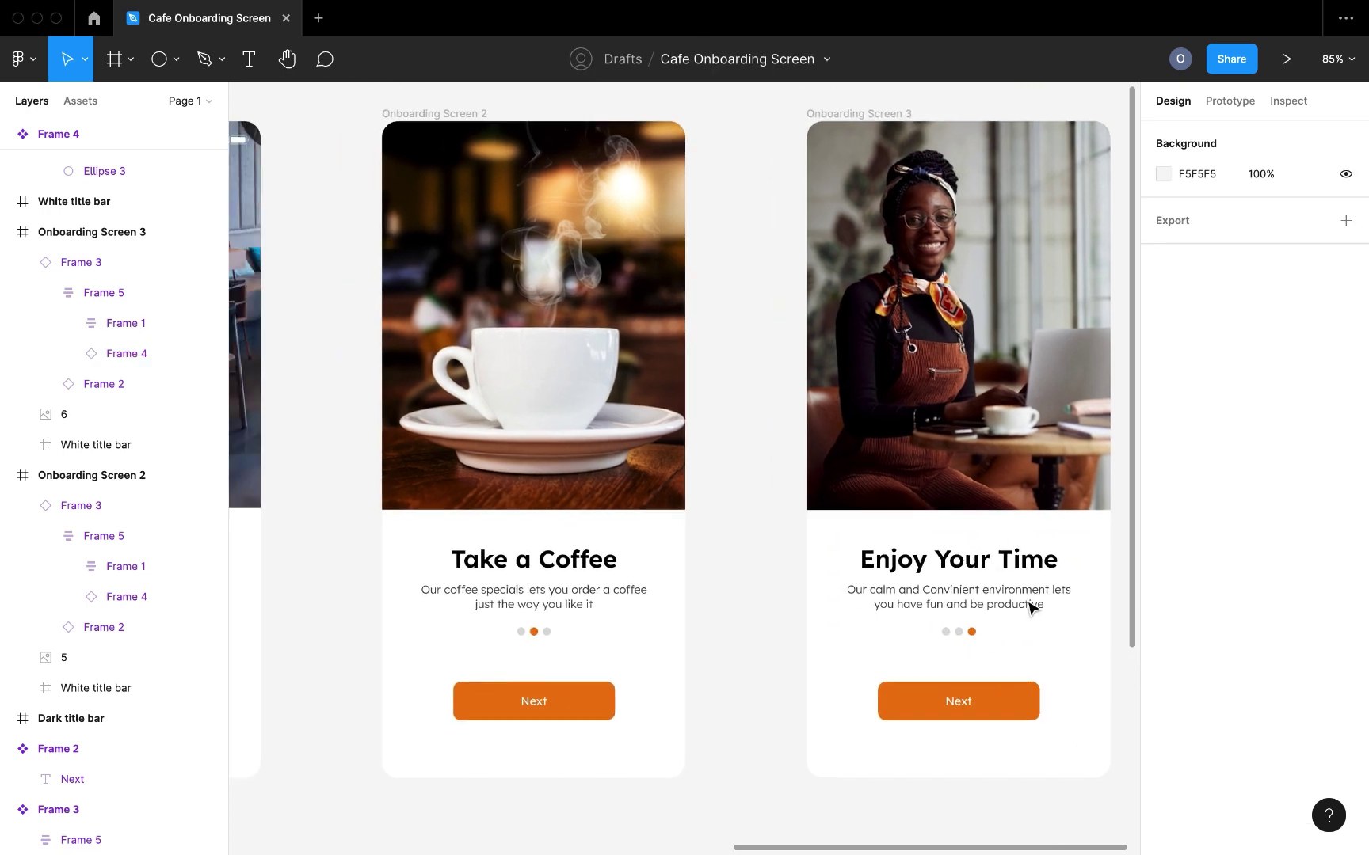
{"action": "scroll", "coordinate": [1026, 629], "scroll_direction": "left", "scroll_amount": 2}
{"action": "scroll", "coordinate": [1027, 630], "scroll_direction": "down", "scroll_amount": 5}
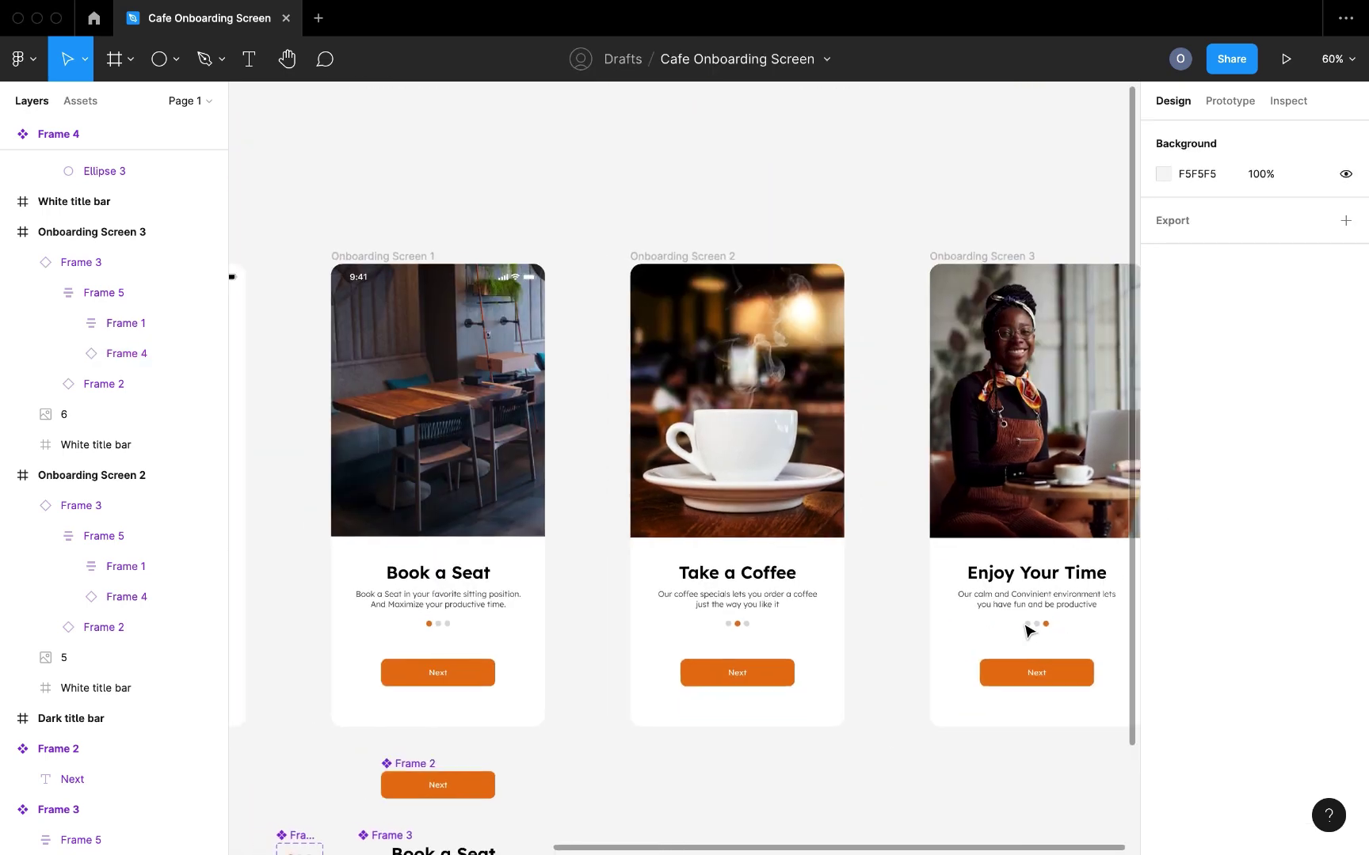
{"action": "scroll", "coordinate": [1028, 630], "scroll_direction": "right", "scroll_amount": 2}
{"action": "scroll", "coordinate": [1028, 630], "scroll_direction": "down", "scroll_amount": 1}
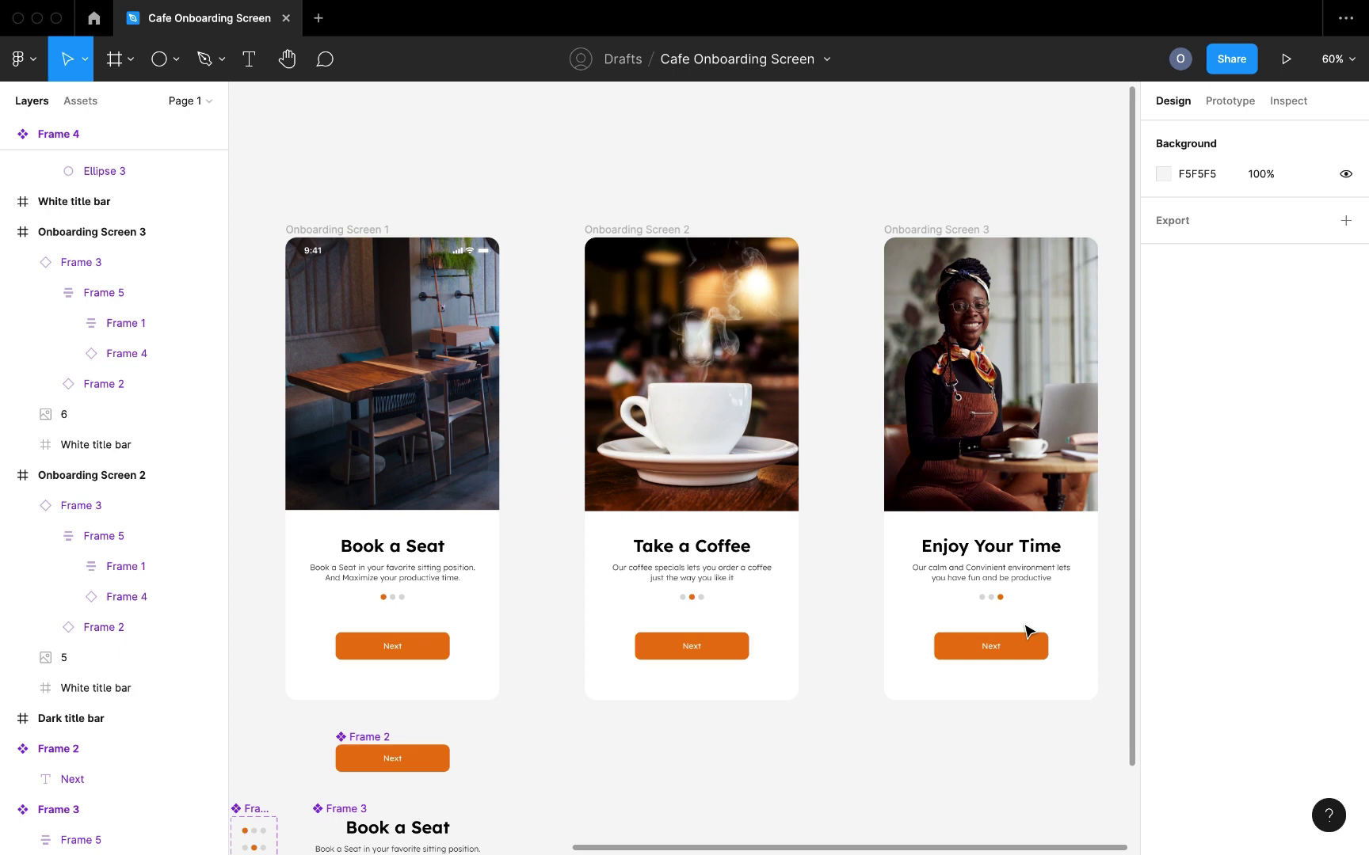
Stack the Book a Seat, Next button and dots components together in the empty left area
{"action": "scroll", "coordinate": [1028, 632], "scroll_direction": "down", "scroll_amount": 8}
{"action": "scroll", "coordinate": [1027, 627], "scroll_direction": "left", "scroll_amount": 2}
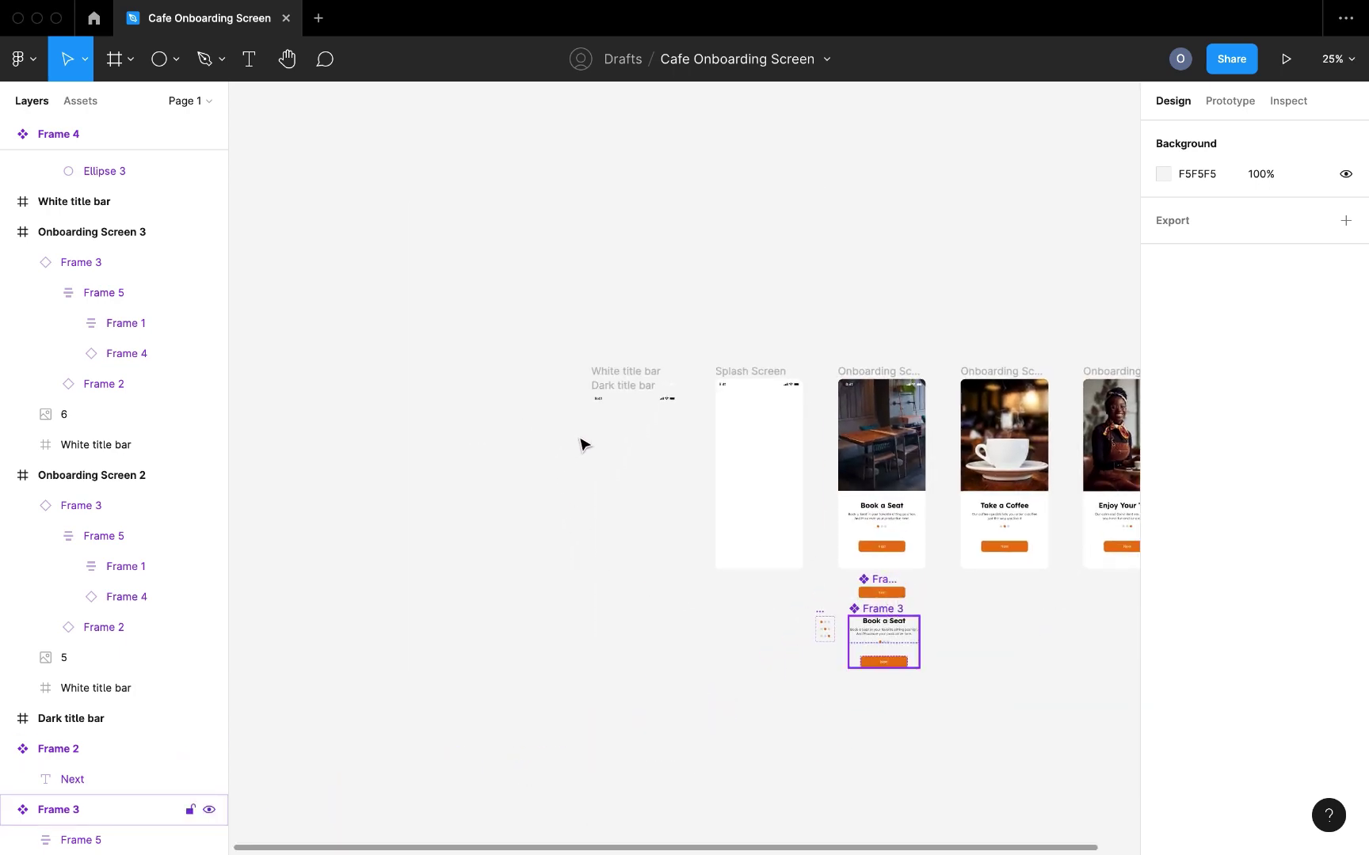
{"action": "left_click_drag", "start_coordinate": [582, 445], "coordinate": [622, 428]}
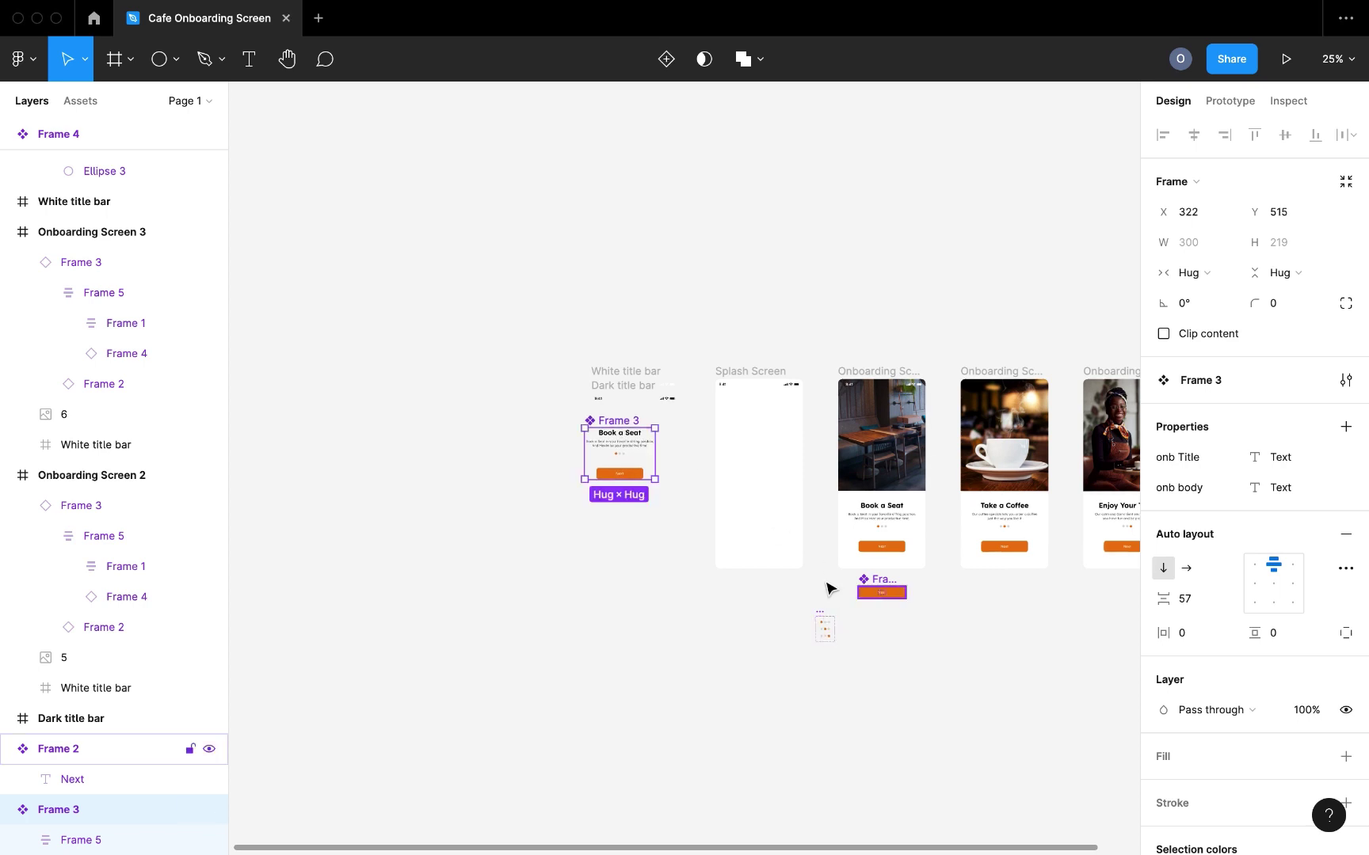
{"action": "left_click_drag", "start_coordinate": [879, 592], "coordinate": [622, 498]}
{"action": "left_click_drag", "start_coordinate": [825, 630], "coordinate": [601, 543]}
{"action": "left_click", "coordinate": [668, 529]}
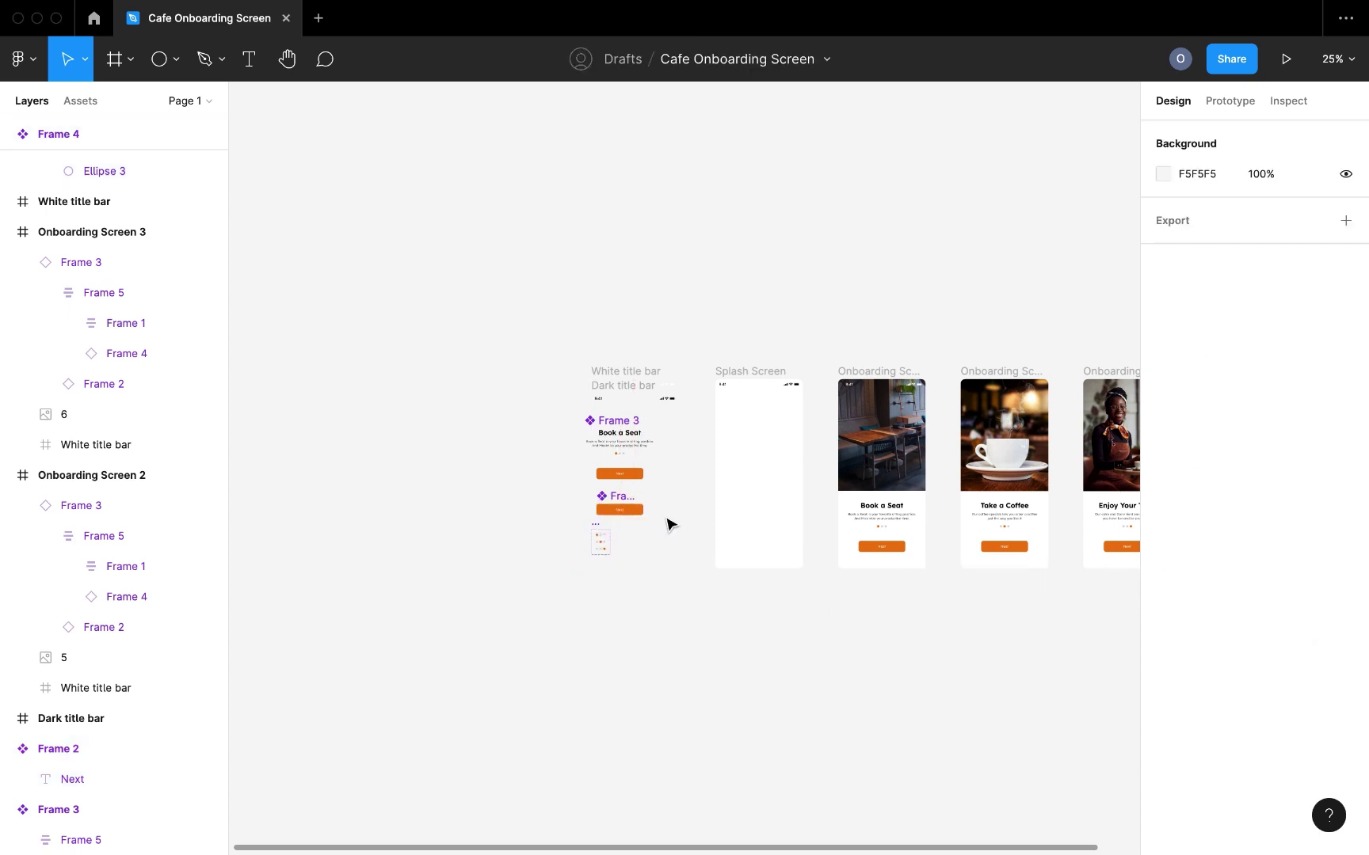
Place the Frame 3 Book a Seat component directly below Onboarding Screen 1
{"action": "scroll", "coordinate": [669, 527], "scroll_direction": "right", "scroll_amount": 10}
{"action": "scroll", "coordinate": [695, 540], "scroll_direction": "up", "scroll_amount": 5}
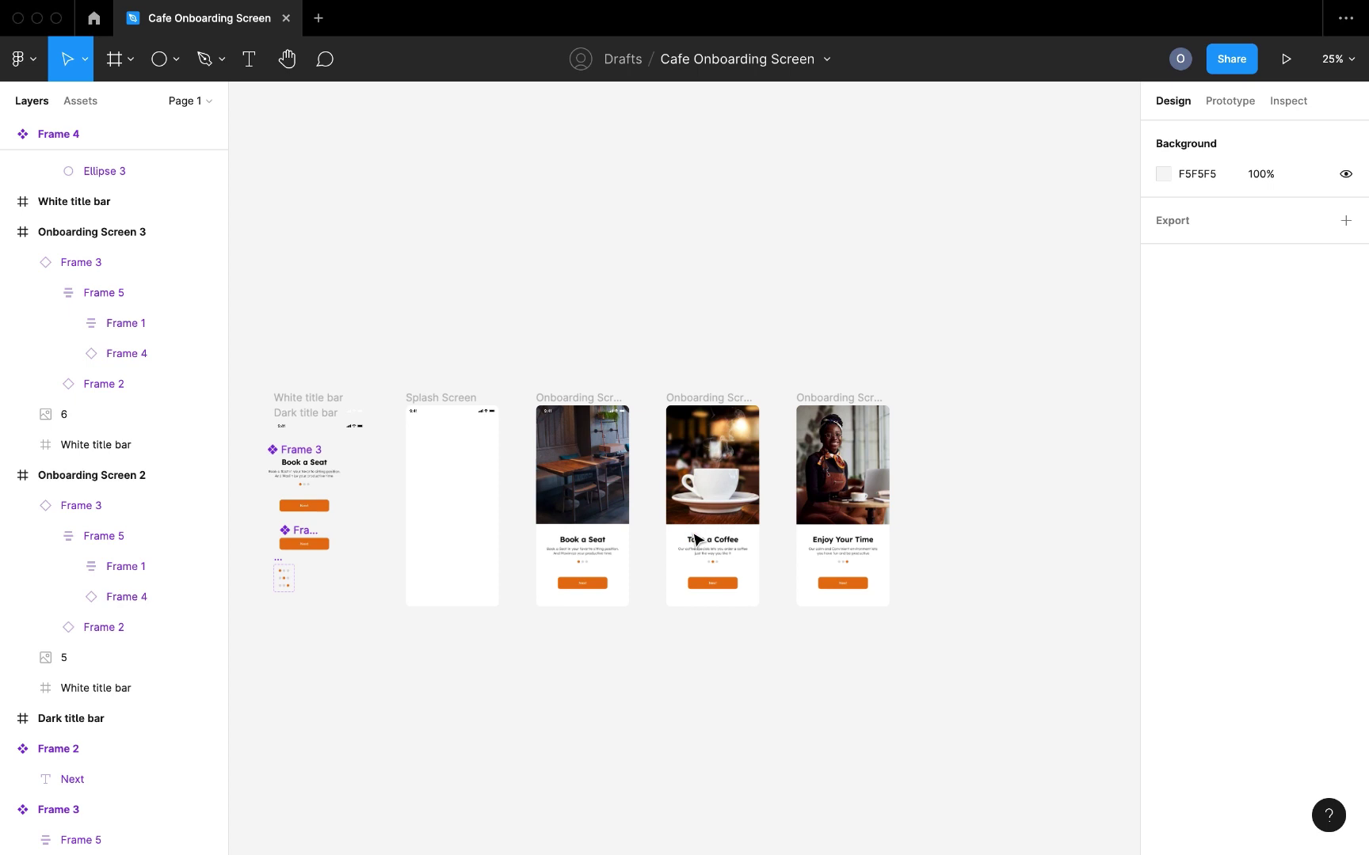
{"action": "scroll", "coordinate": [696, 540], "scroll_direction": "up", "scroll_amount": 4}
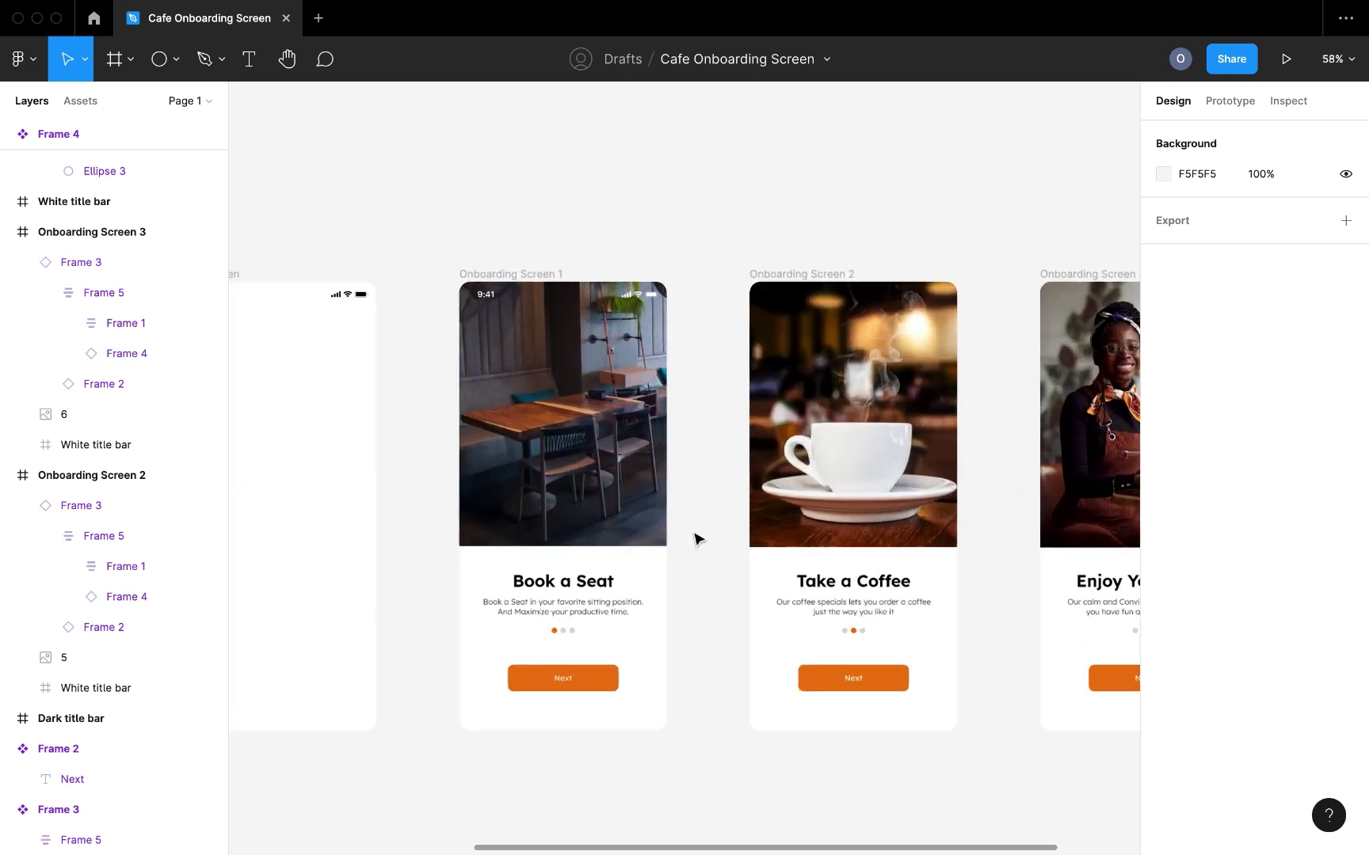
{"action": "scroll", "coordinate": [664, 596], "scroll_direction": "left", "scroll_amount": 2}
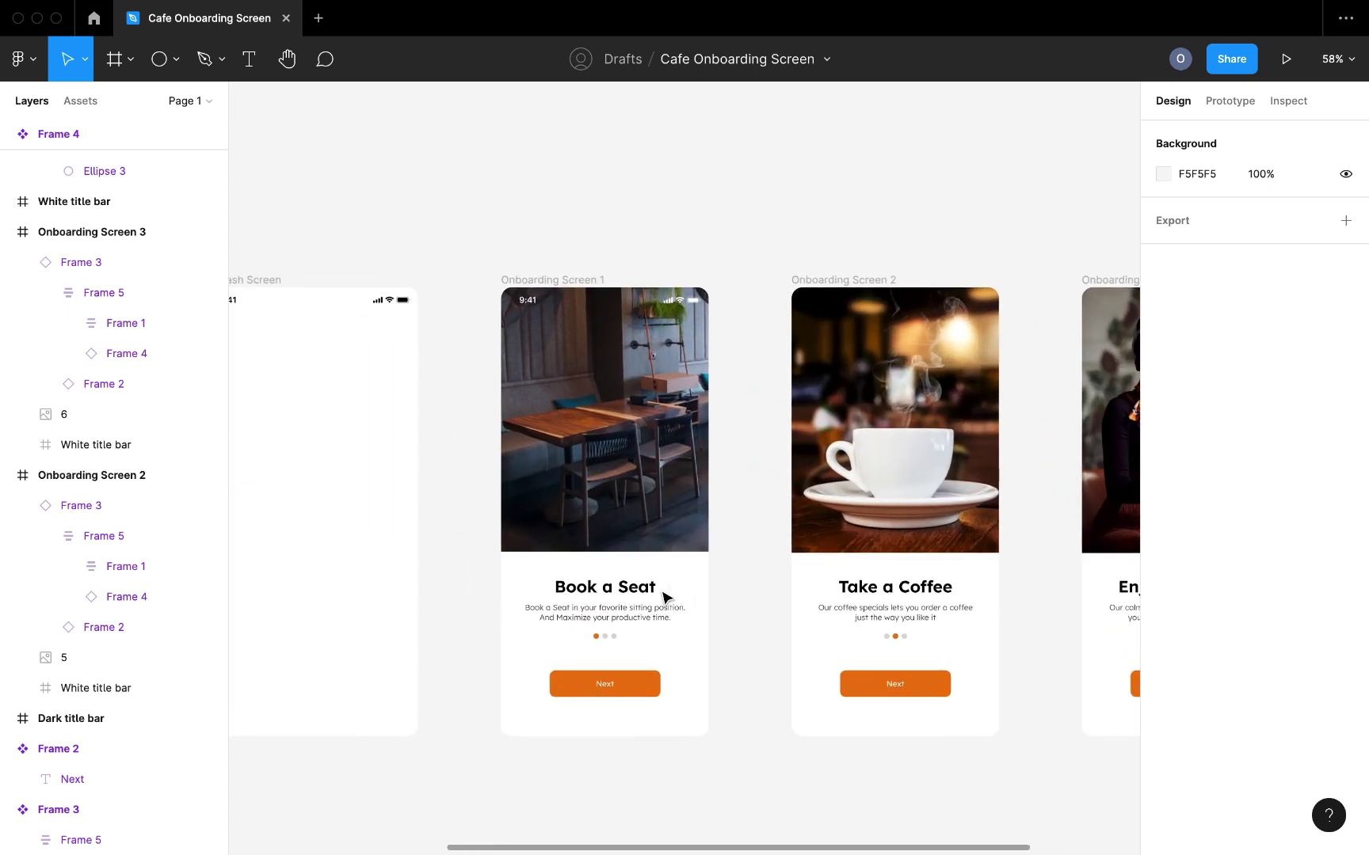
{"action": "scroll", "coordinate": [664, 597], "scroll_direction": "left", "scroll_amount": 10}
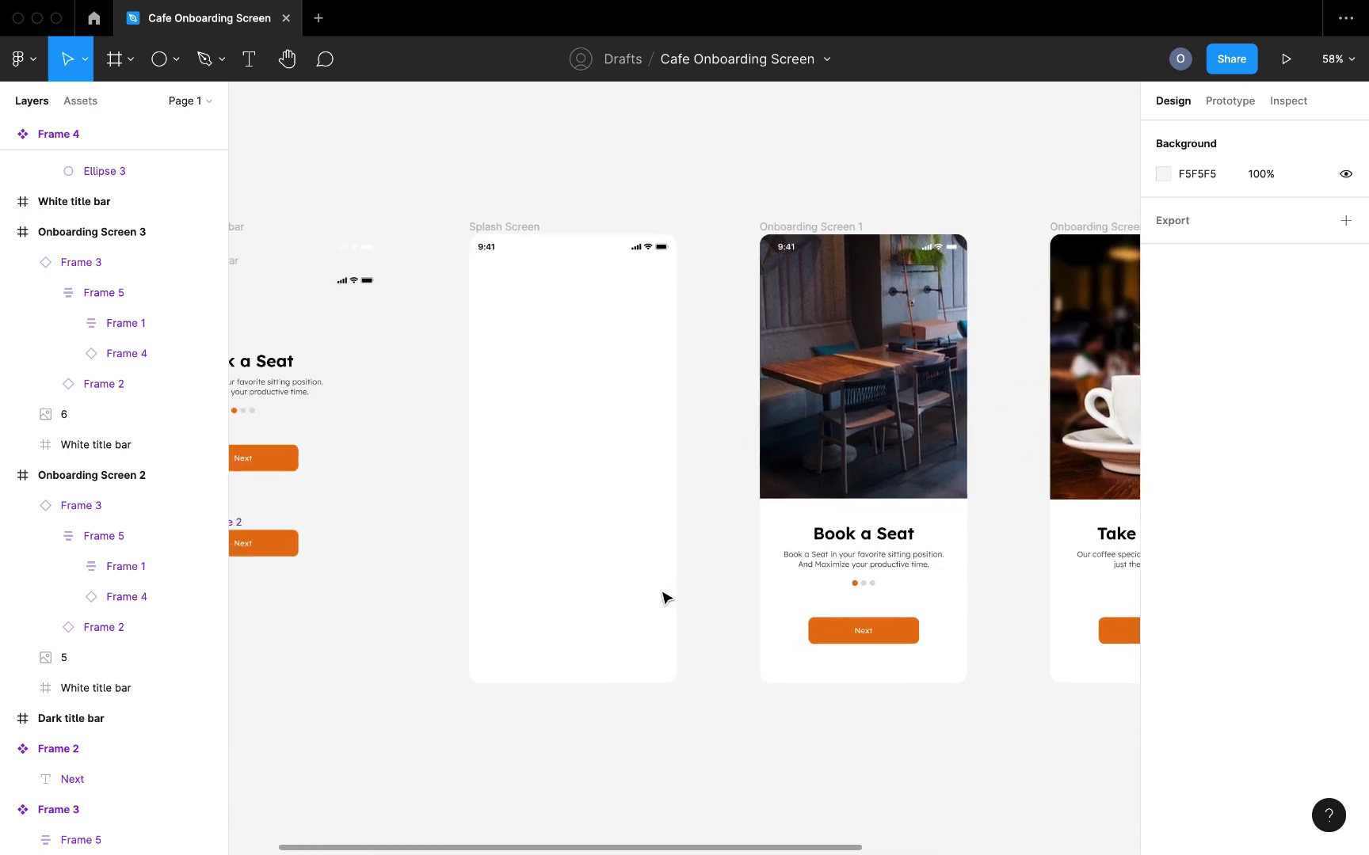
{"action": "scroll", "coordinate": [519, 550], "scroll_direction": "down", "scroll_amount": 1}
{"action": "scroll", "coordinate": [834, 599], "scroll_direction": "right", "scroll_amount": 8}
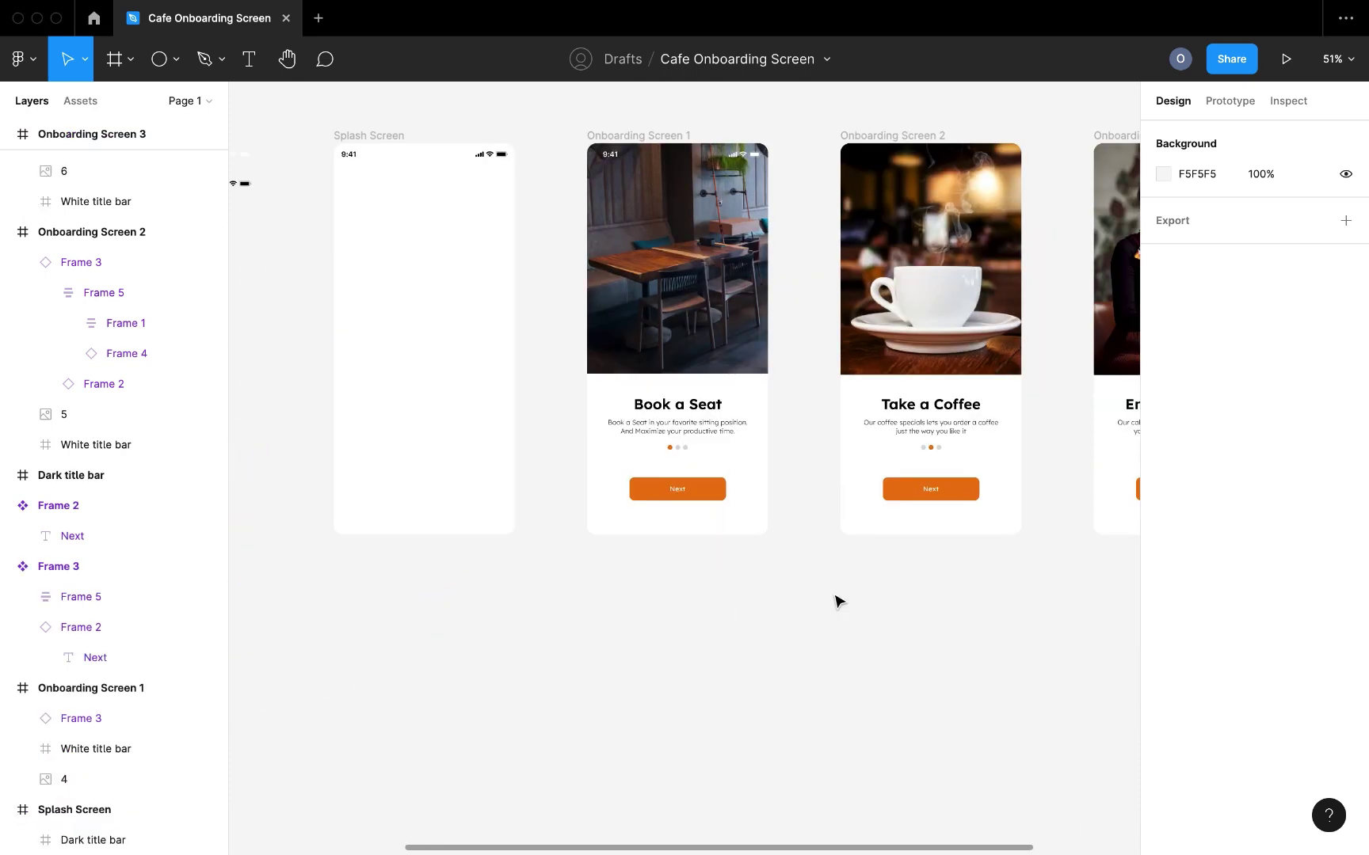
{"action": "scroll", "coordinate": [699, 553], "scroll_direction": "left", "scroll_amount": 3}
{"action": "scroll", "coordinate": [699, 553], "scroll_direction": "left", "scroll_amount": 1}
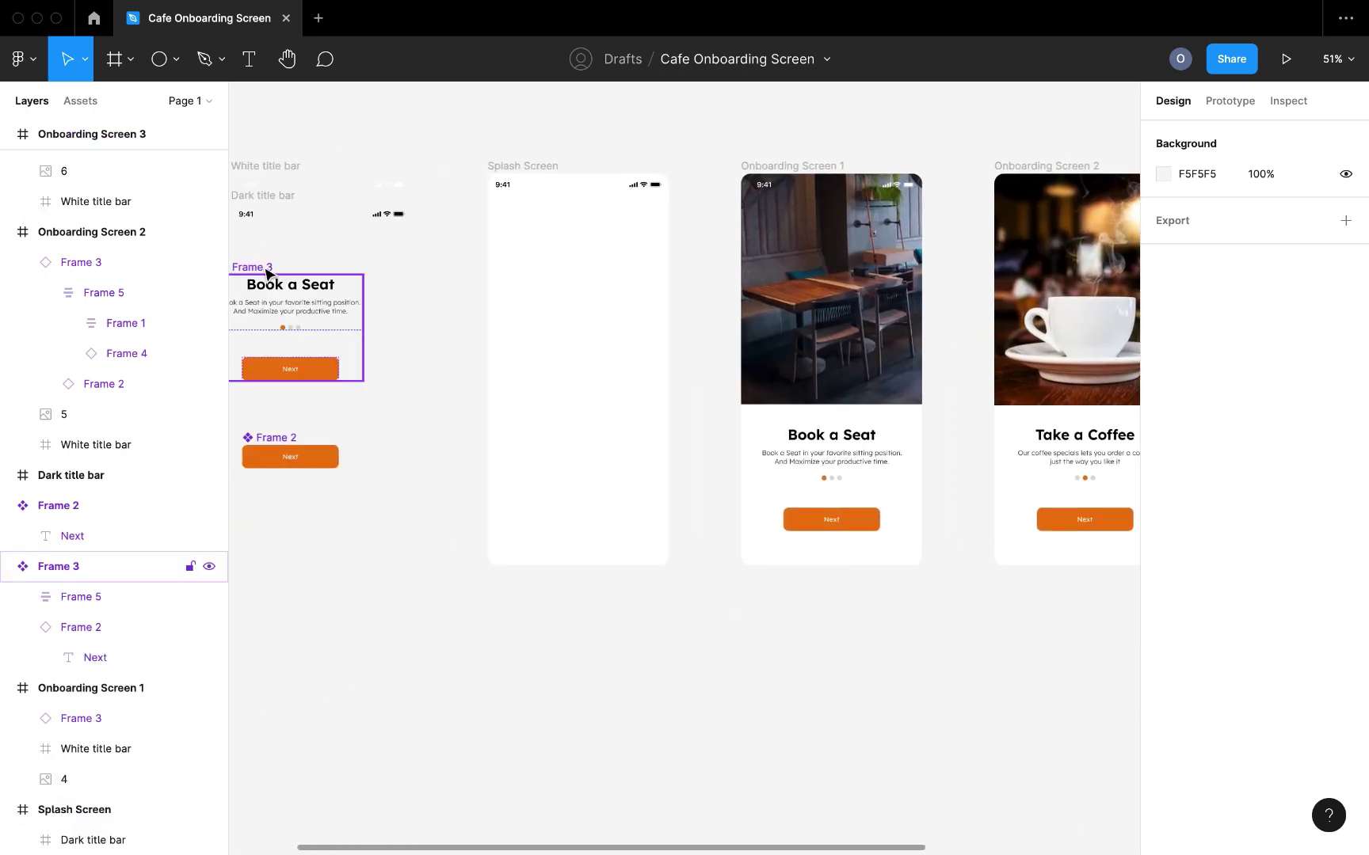
{"action": "left_click", "coordinate": [264, 274]}
{"action": "left_click_drag", "start_coordinate": [258, 271], "coordinate": [813, 591]}
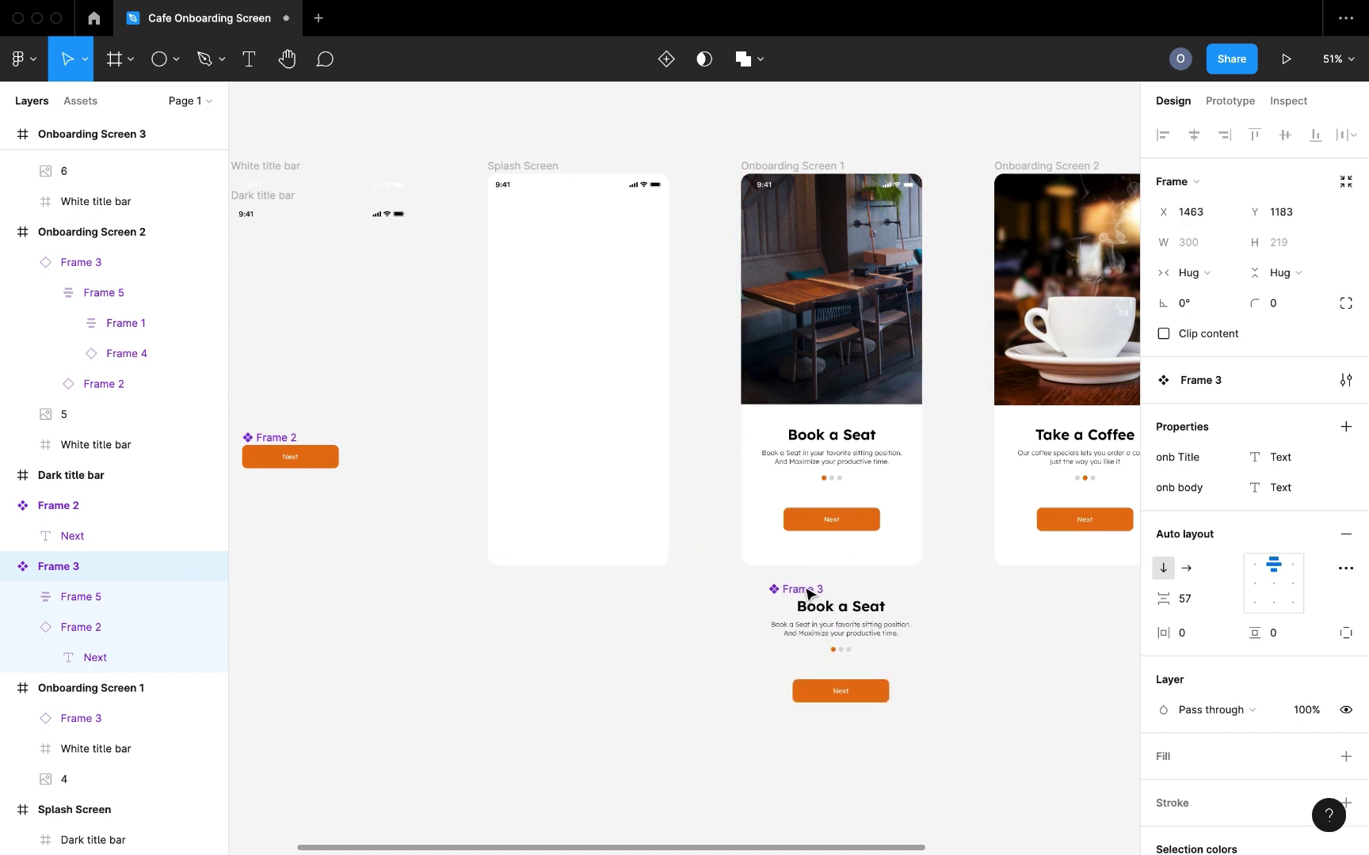
{"action": "scroll", "coordinate": [810, 590], "scroll_direction": "up", "scroll_amount": 5}
Pull a copy of the Next label out below the button and colour it orange F07A0C
{"action": "double_click", "coordinate": [755, 683]}
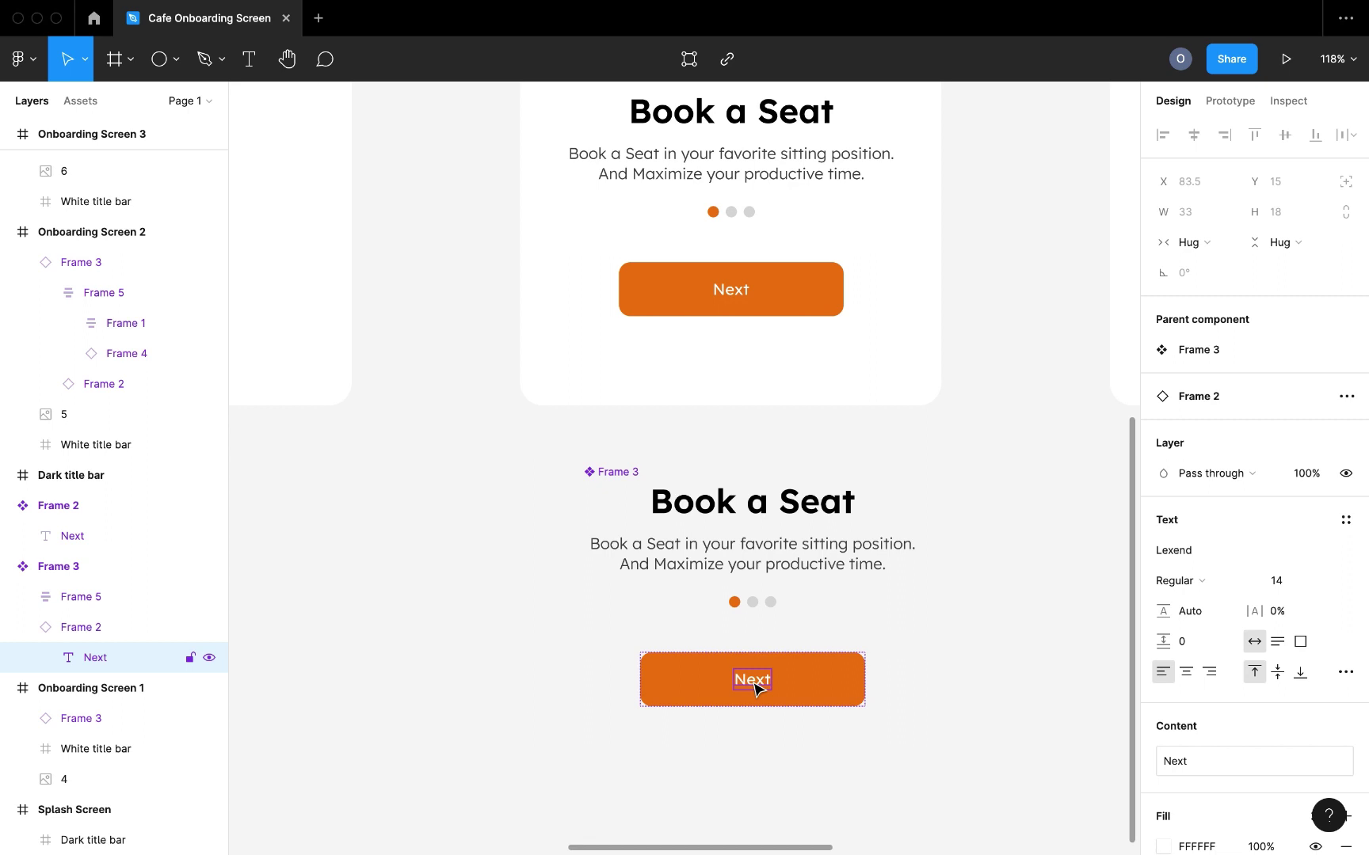
{"action": "left_click_drag", "start_coordinate": [756, 683], "coordinate": [758, 709]}
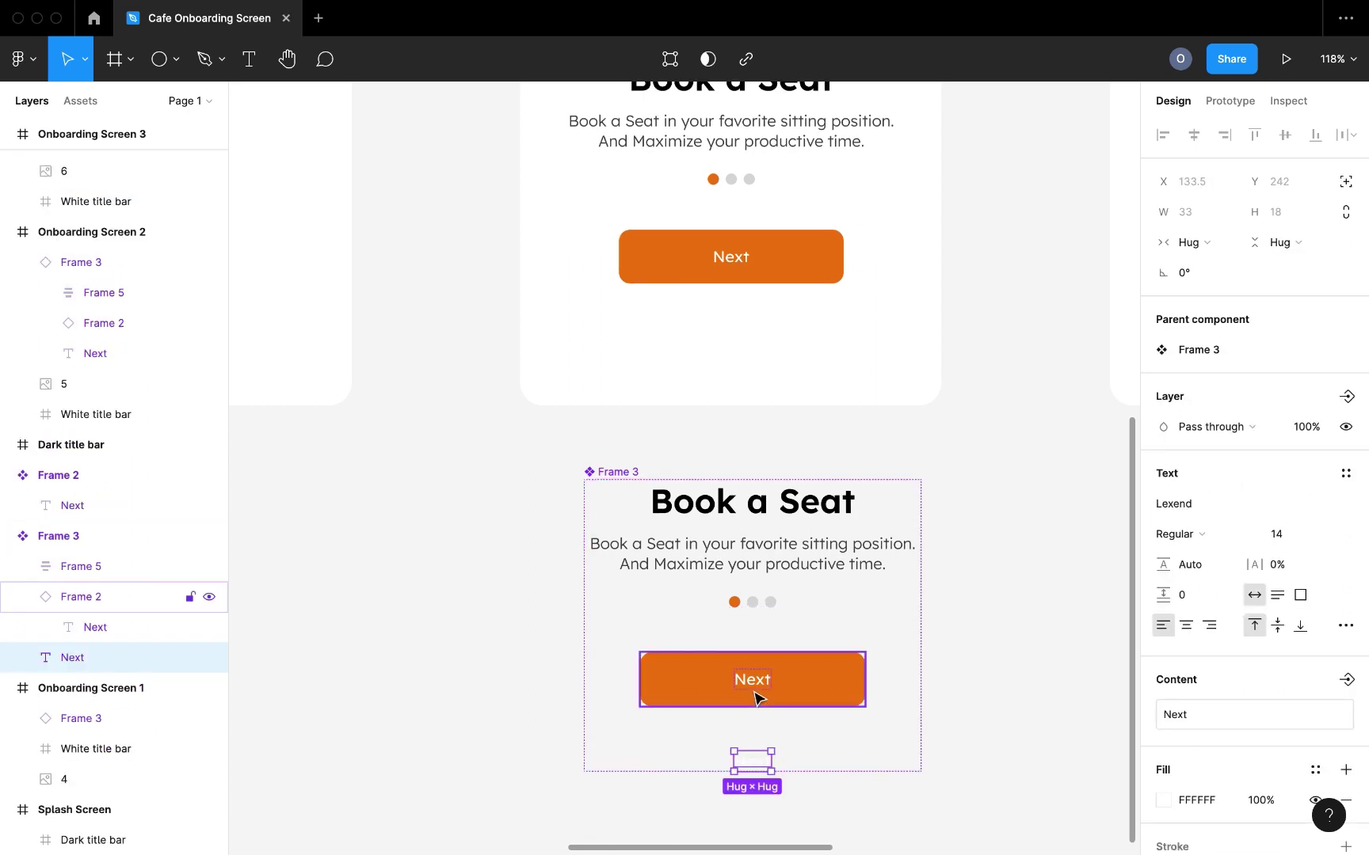
{"action": "left_click", "coordinate": [756, 699]}
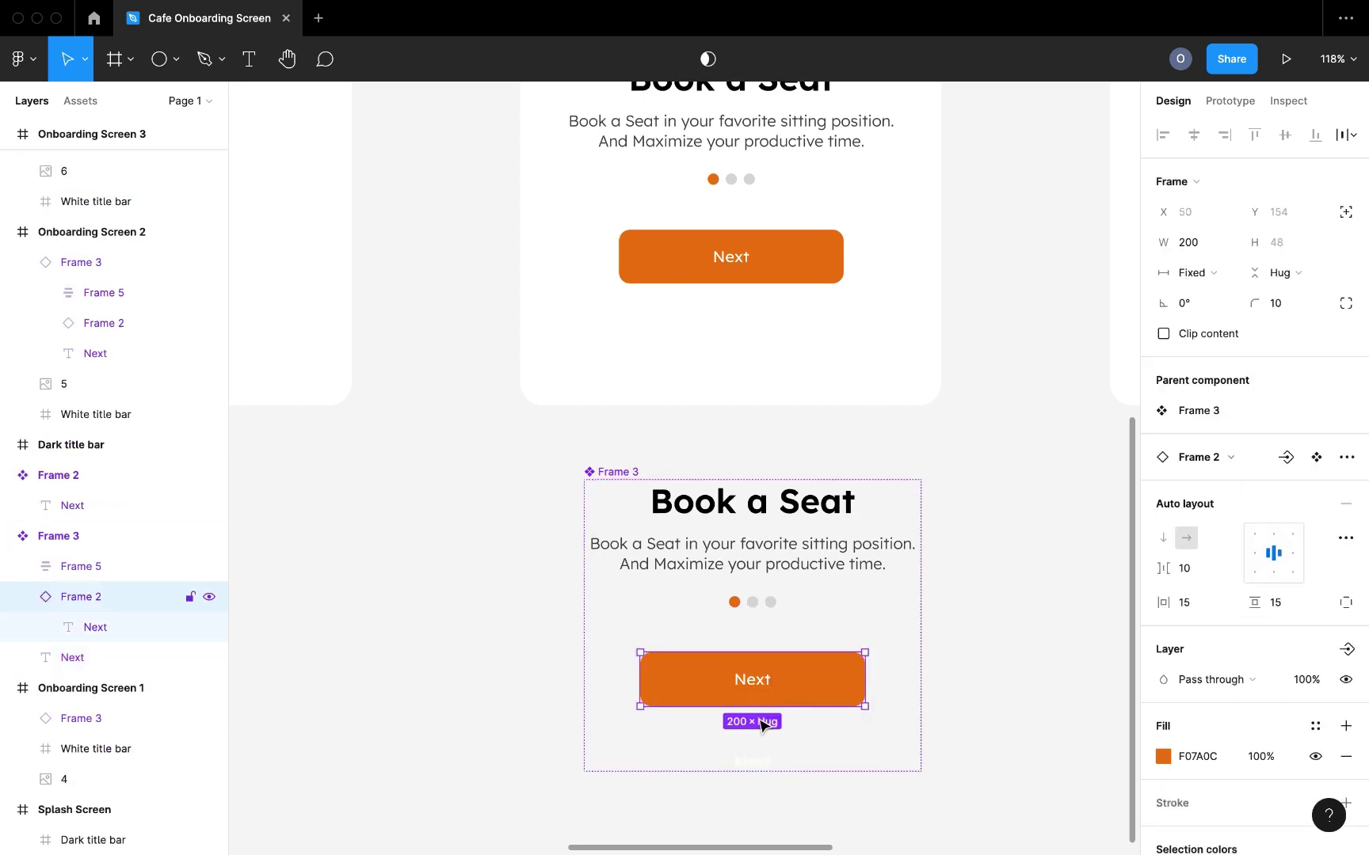
{"action": "double_click", "coordinate": [760, 763]}
{"action": "scroll", "coordinate": [1207, 727], "scroll_direction": "down", "scroll_amount": 5}
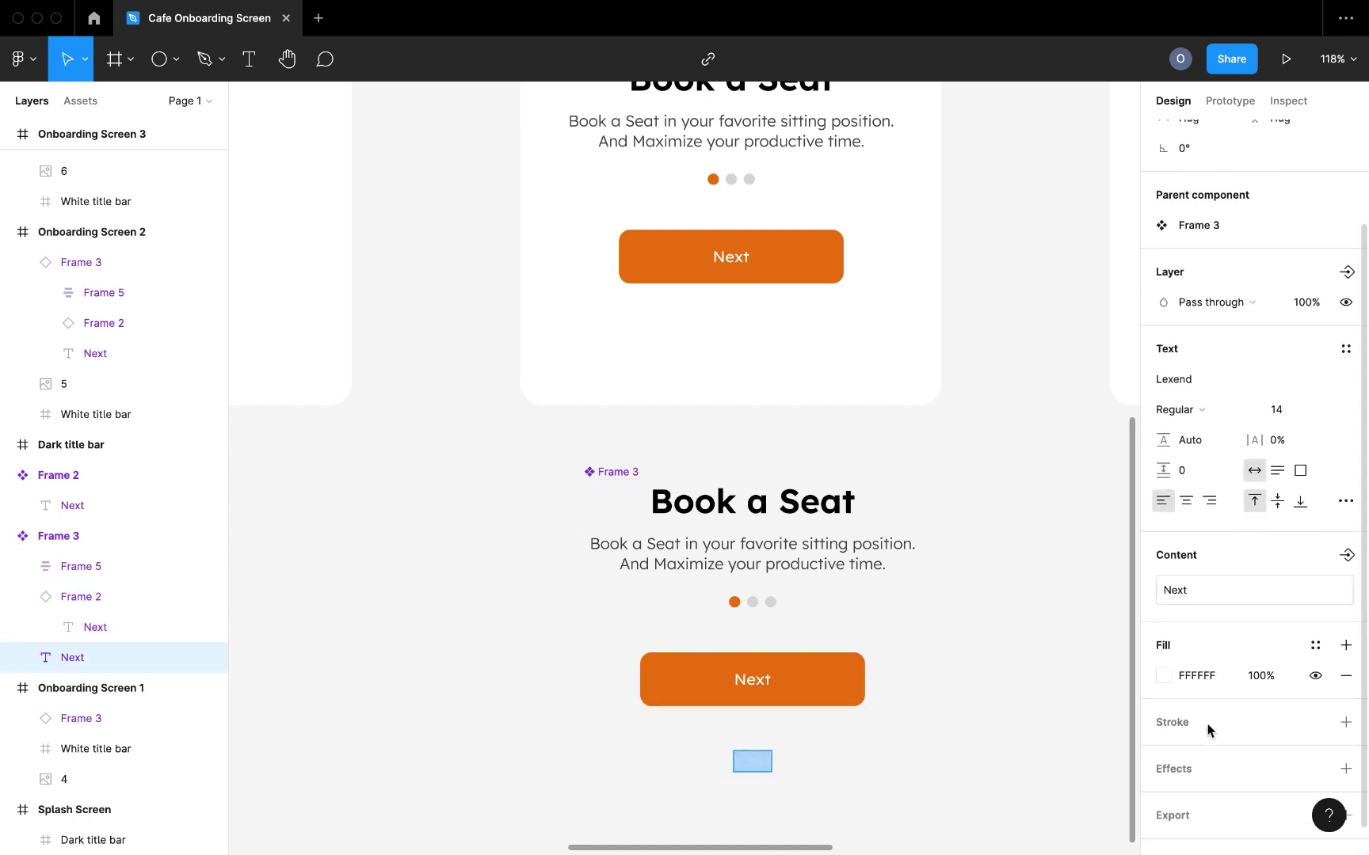
{"action": "left_click", "coordinate": [1164, 661]}
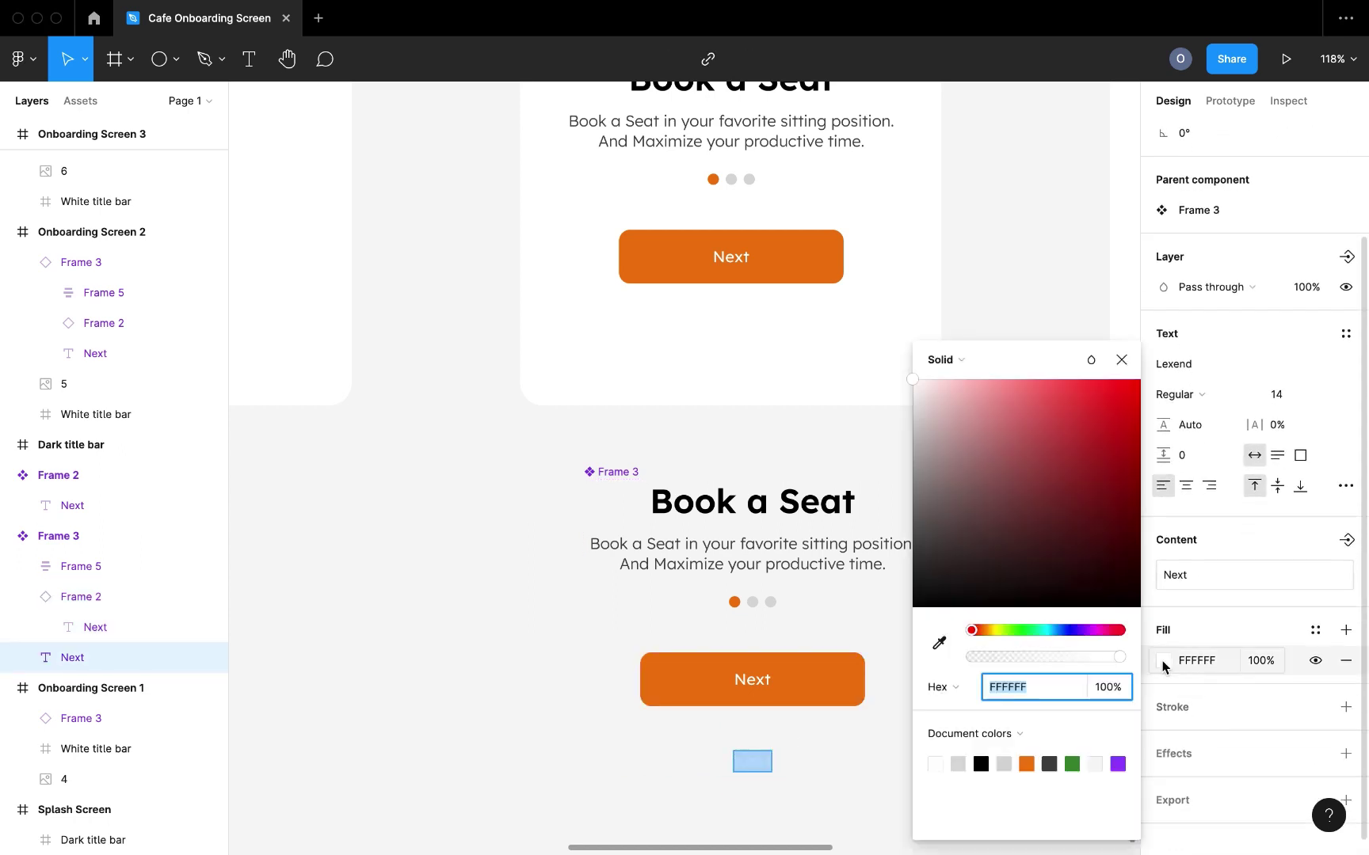
{"action": "left_click", "coordinate": [1029, 764]}
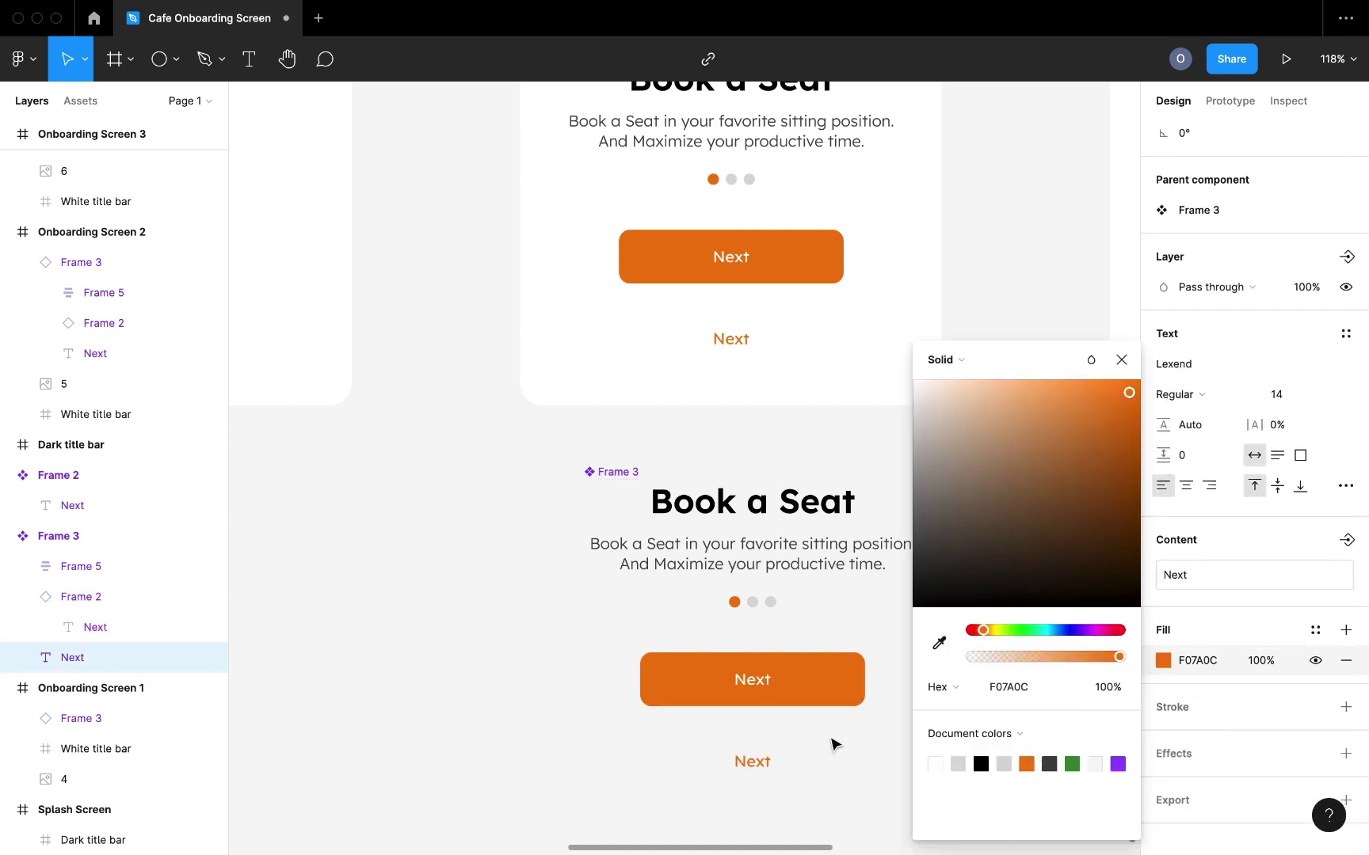
Group the button and label in an auto layout with a 30 gap
{"action": "left_click", "coordinate": [778, 697], "text": "shift"}
{"action": "key", "text": "shift+a"}
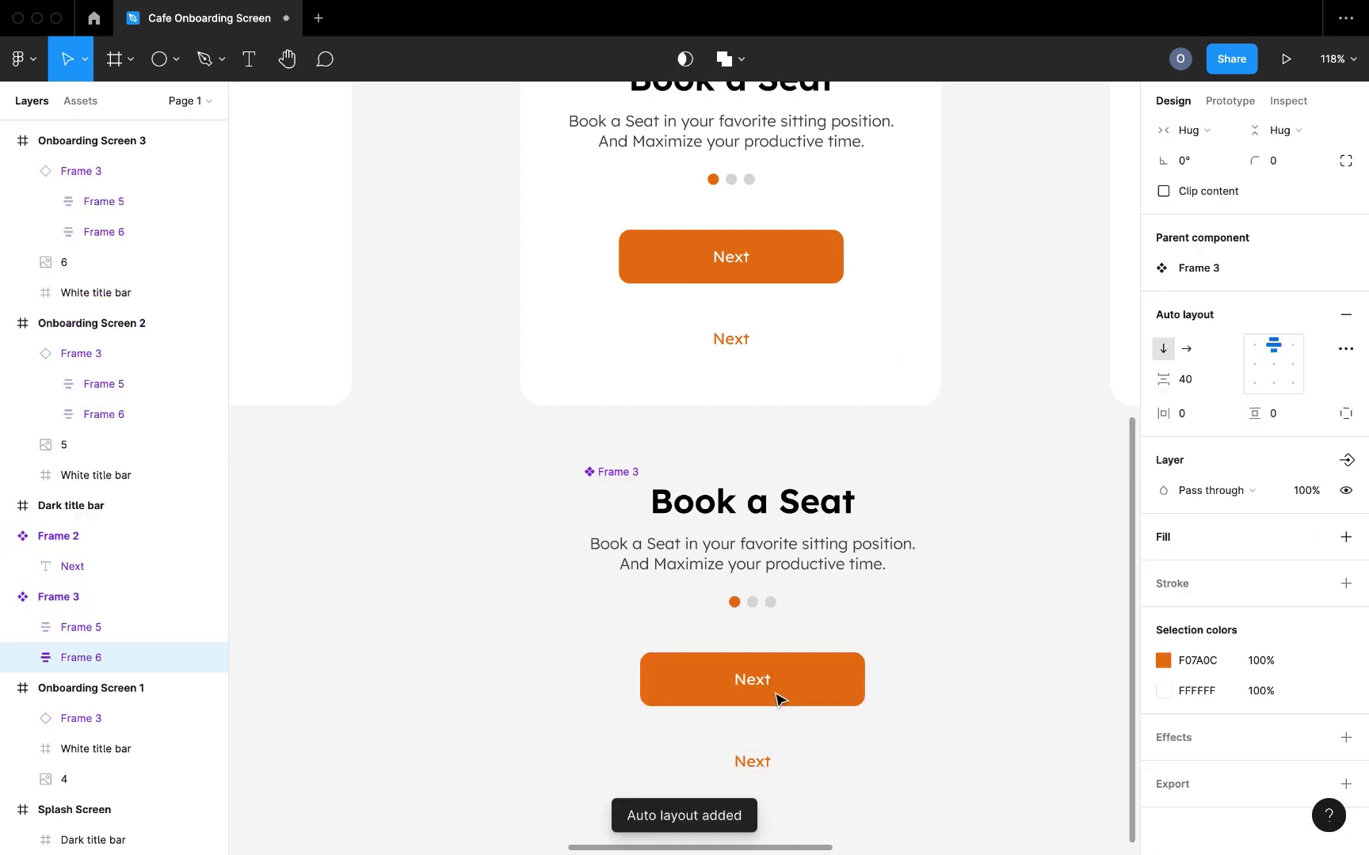
{"action": "left_click", "coordinate": [749, 728]}
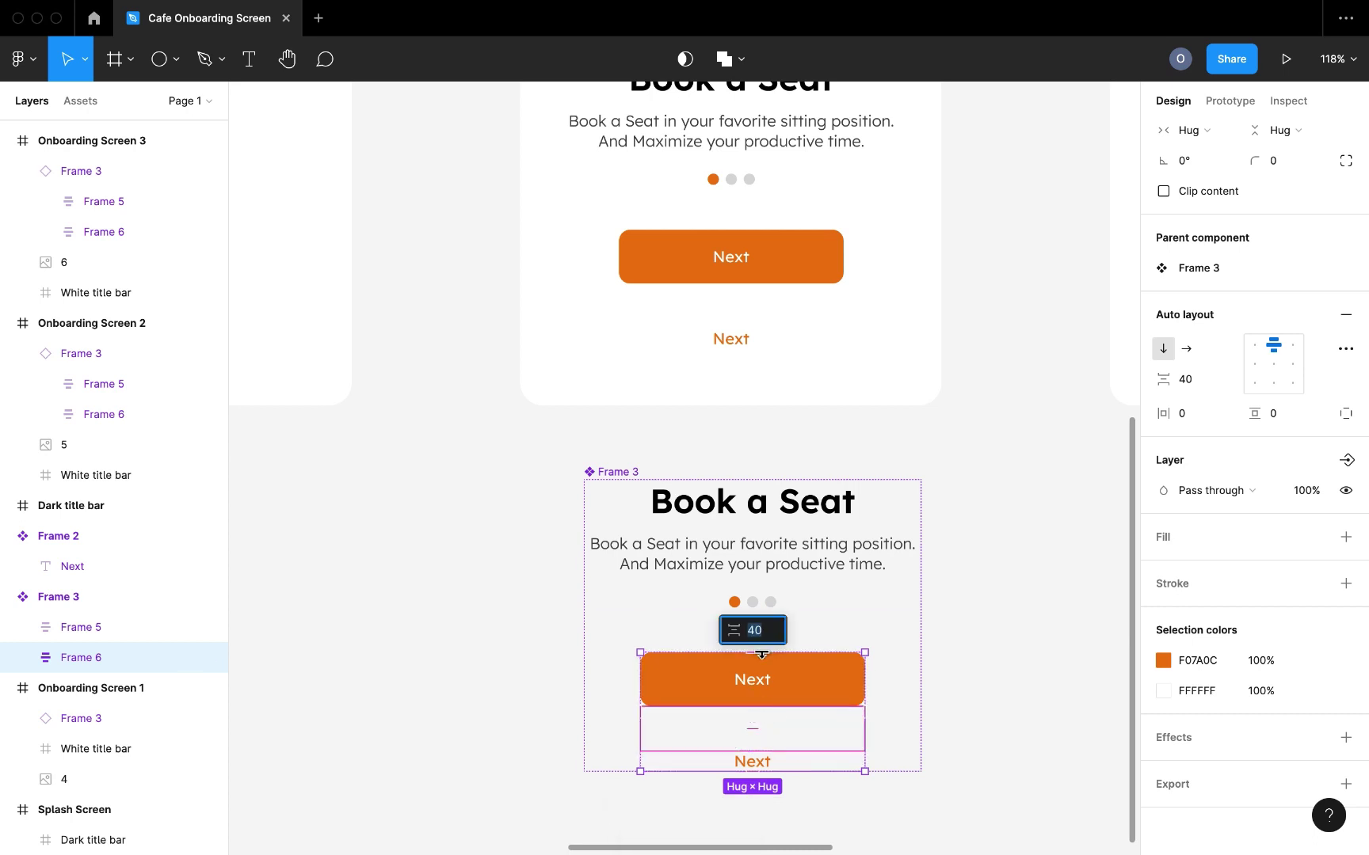
{"action": "key", "text": "Return"}
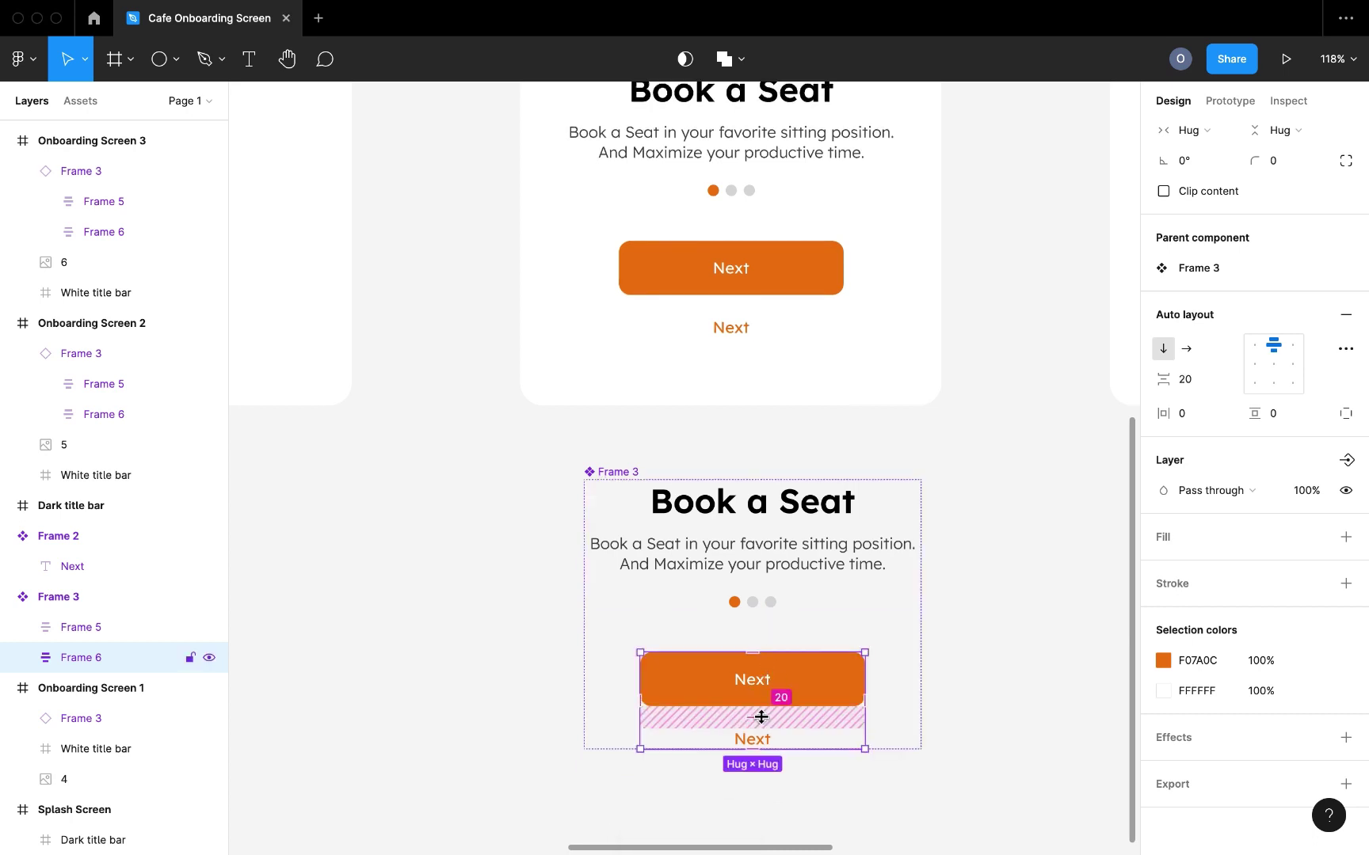
{"action": "left_click", "coordinate": [752, 717]}
{"action": "type", "text": "30"}
{"action": "key", "text": "Return"}
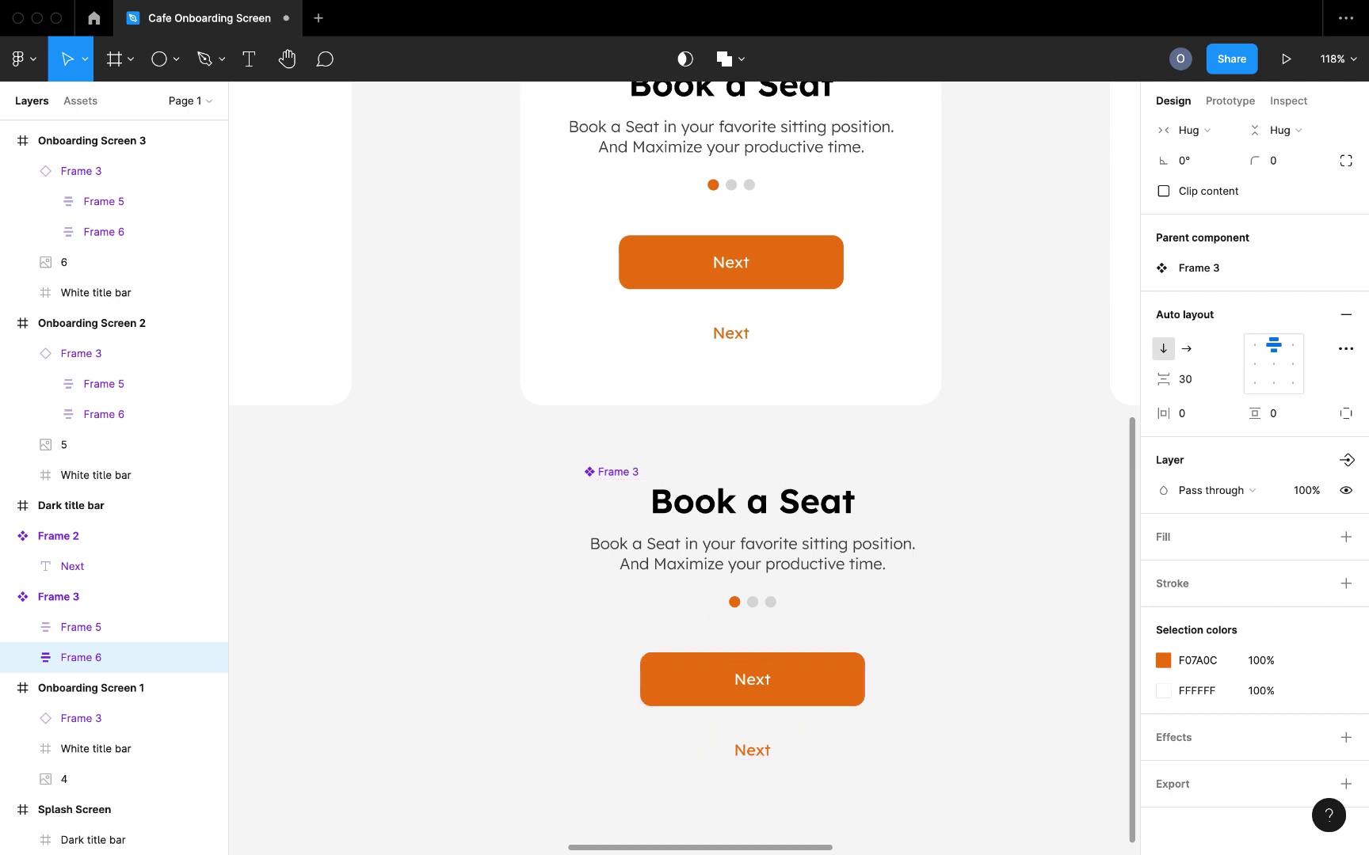
Retype the lower label as 'Skip'
{"action": "scroll", "coordinate": [770, 681], "scroll_direction": "down", "scroll_amount": 3}
{"action": "left_click", "coordinate": [657, 717]}
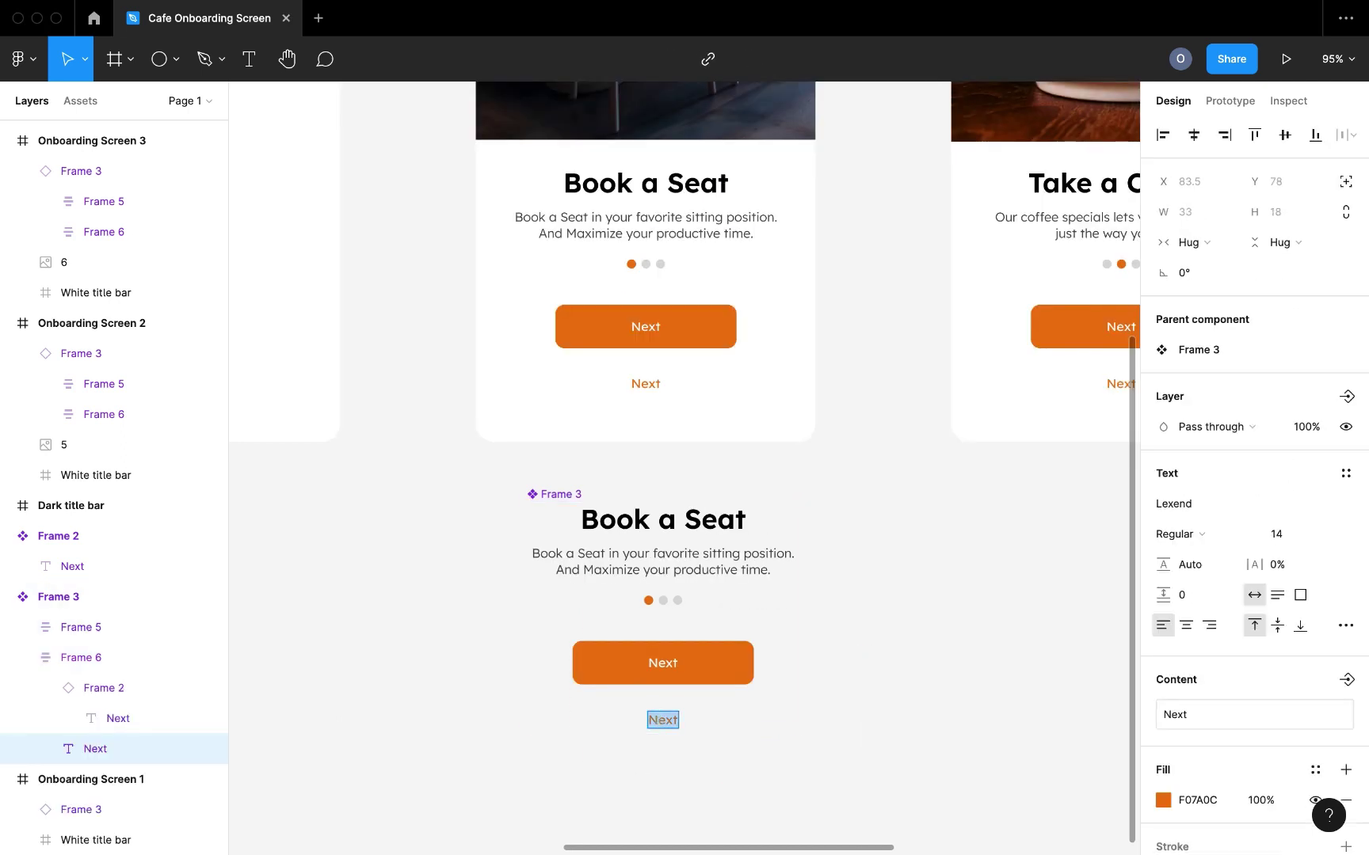
{"action": "type", "text": "Skip"}
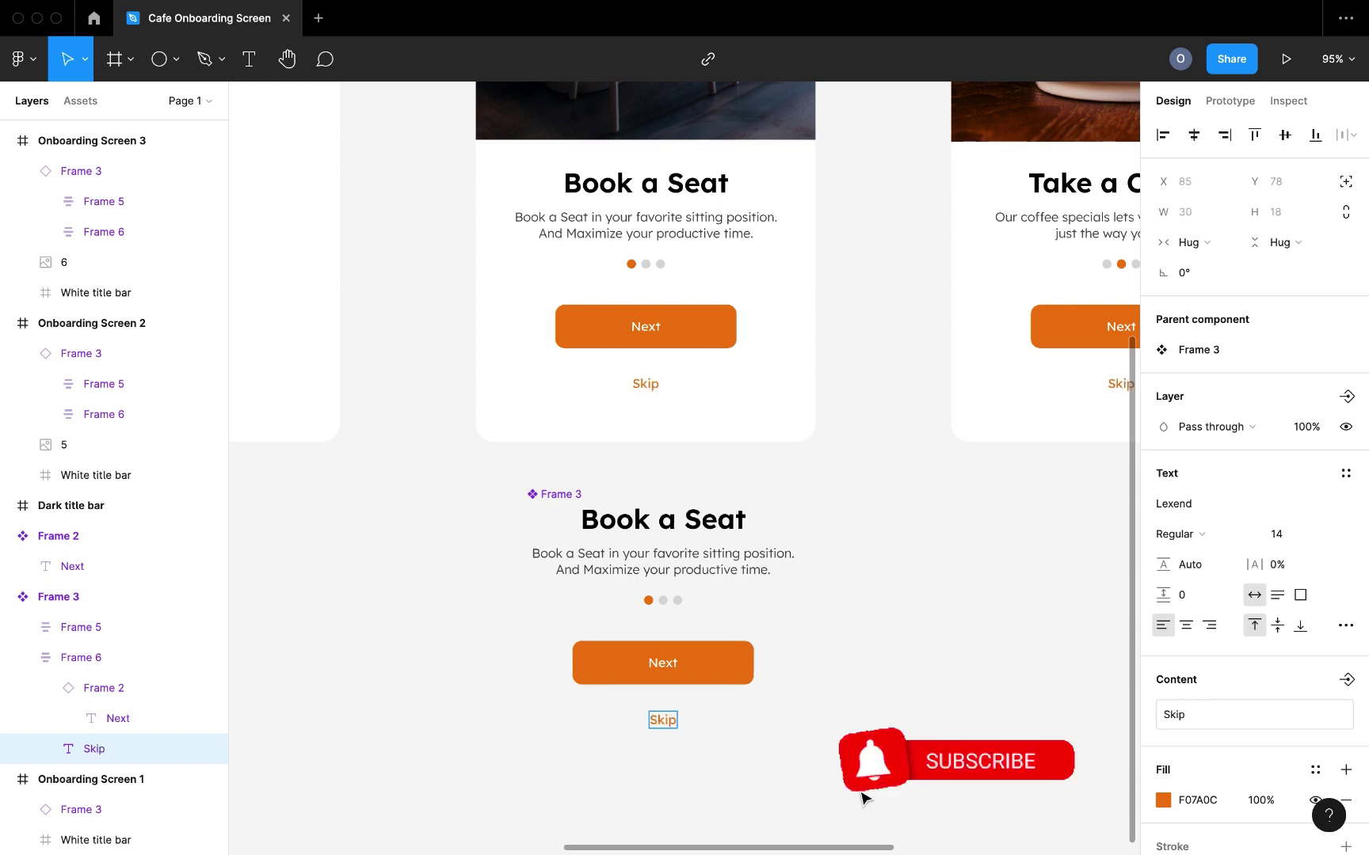
{"action": "left_click", "coordinate": [862, 788]}
{"action": "scroll", "coordinate": [865, 800], "scroll_direction": "down", "scroll_amount": 2}
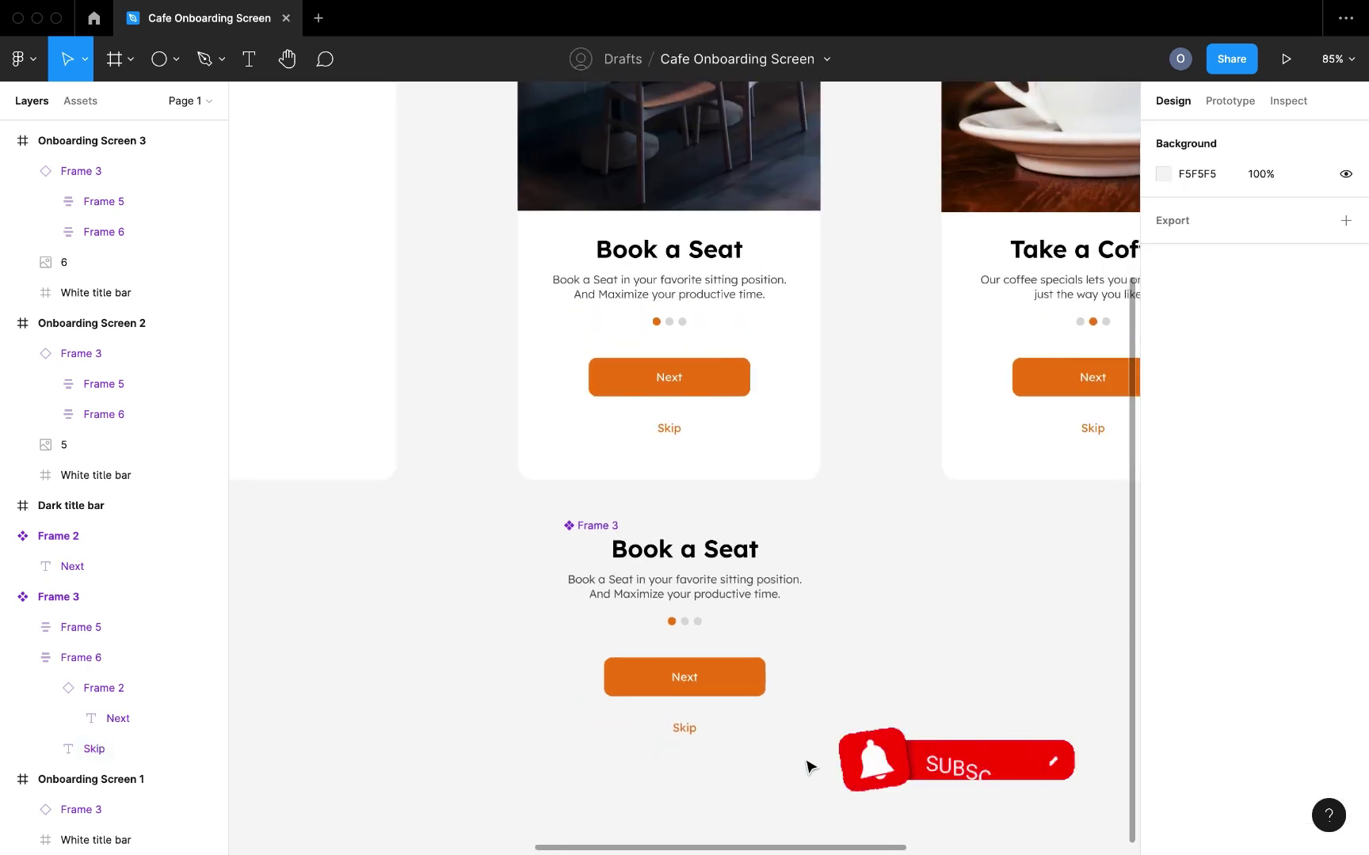
{"action": "scroll", "coordinate": [828, 627], "scroll_direction": "up", "scroll_amount": 5}
{"action": "scroll", "coordinate": [828, 630], "scroll_direction": "down", "scroll_amount": 5}
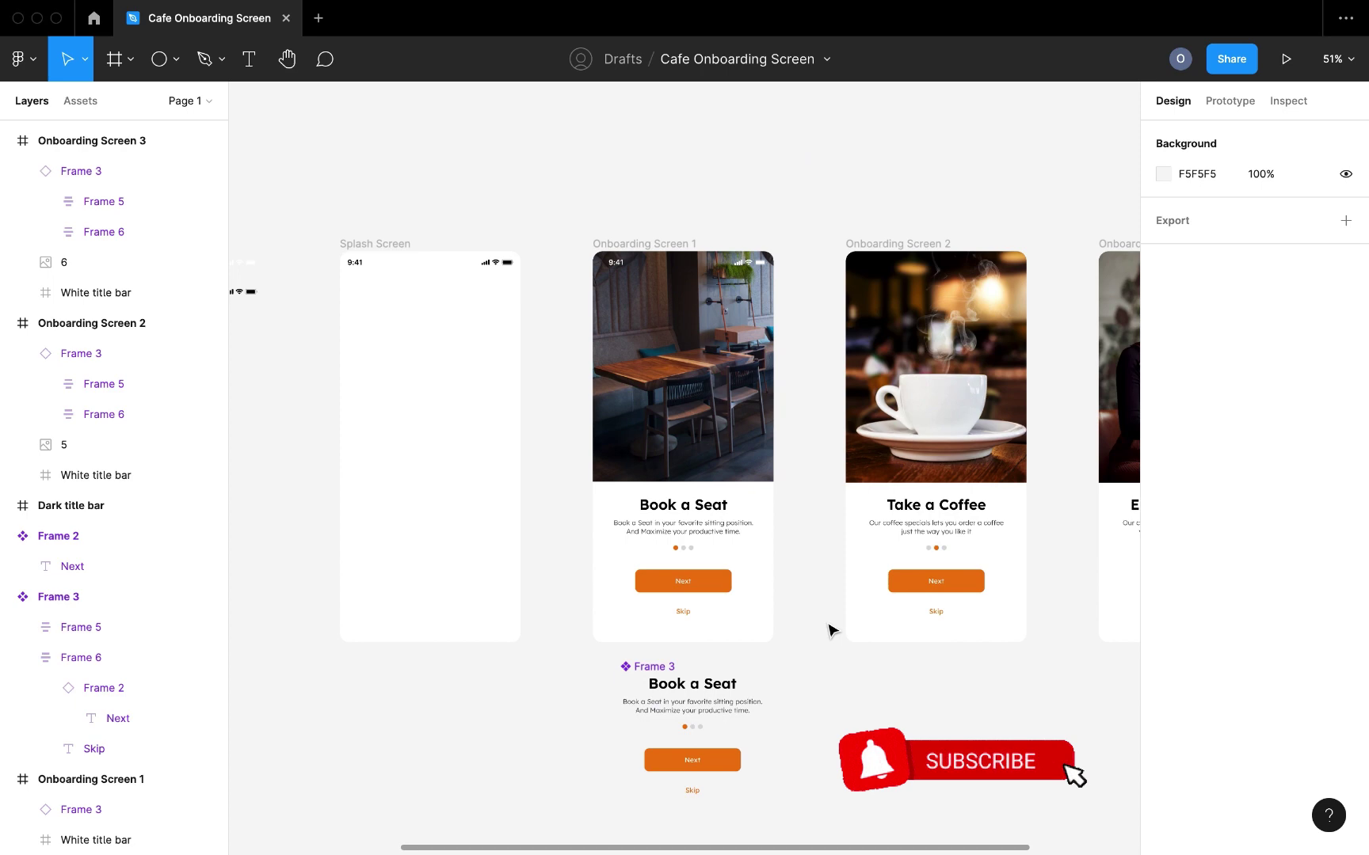
{"action": "scroll", "coordinate": [831, 630], "scroll_direction": "up", "scroll_amount": 5}
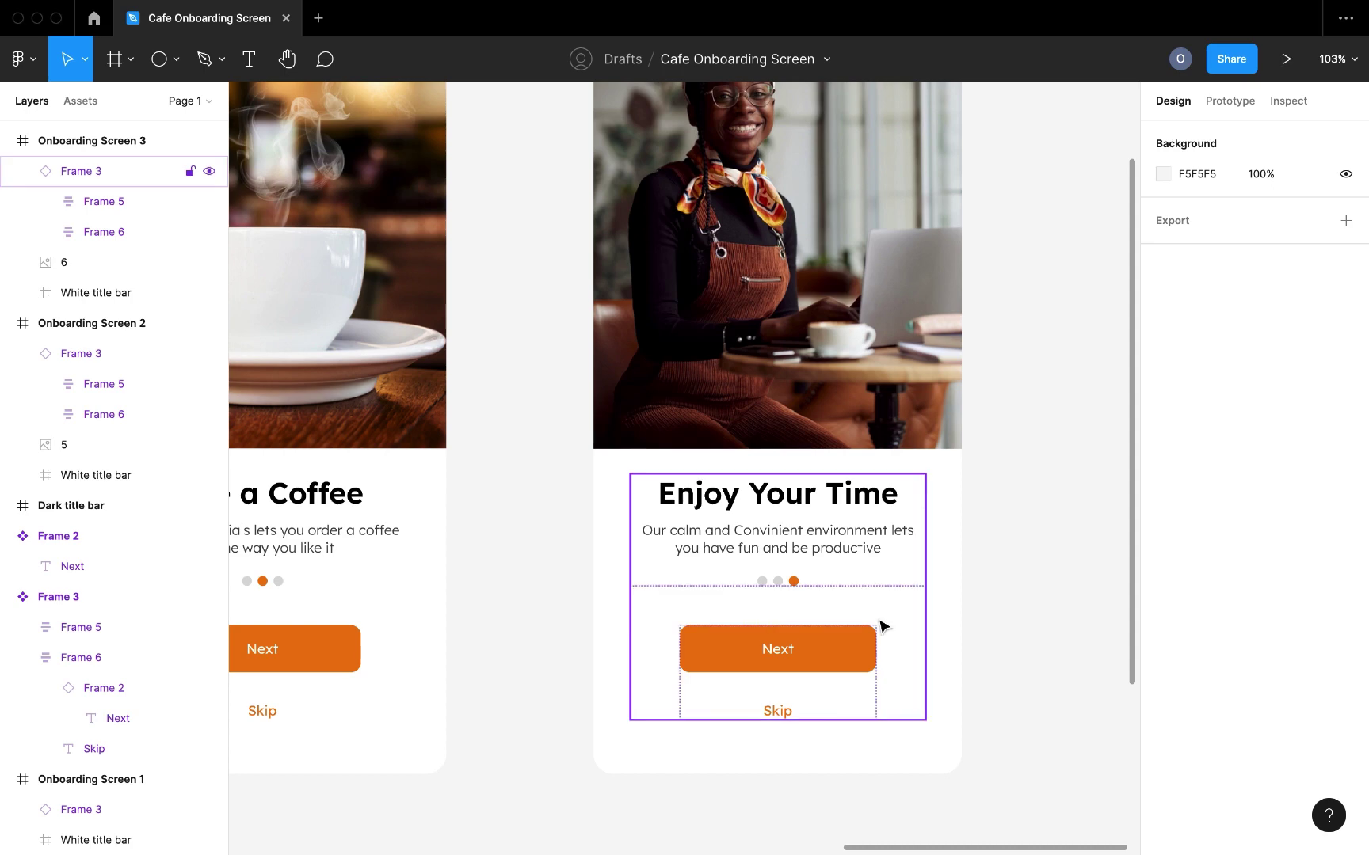
{"action": "scroll", "coordinate": [883, 628], "scroll_direction": "up", "scroll_amount": 2}
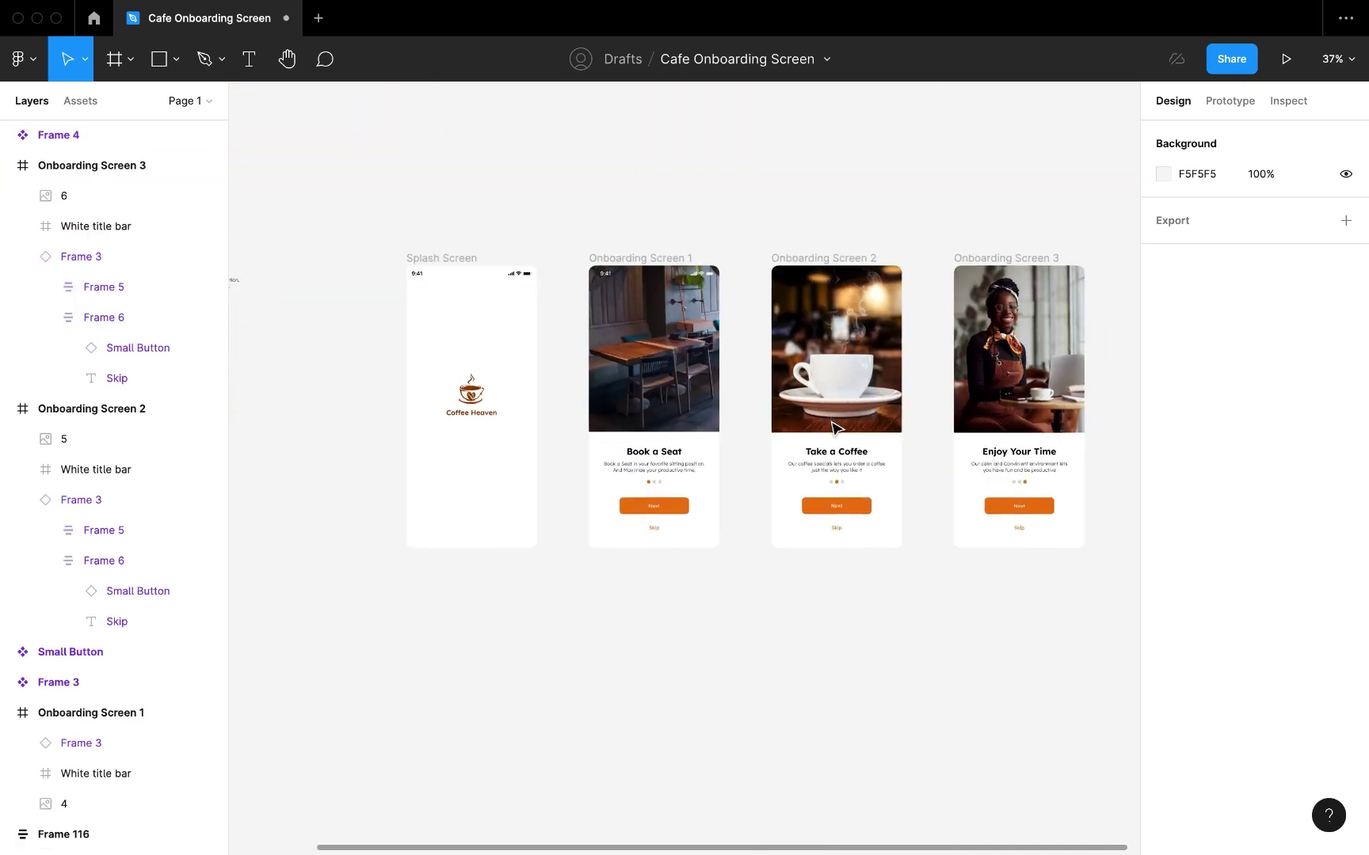
{"action": "scroll", "coordinate": [834, 427], "scroll_direction": "up", "scroll_amount": 3}
{"action": "scroll", "coordinate": [834, 428], "scroll_direction": "right", "scroll_amount": 2}
{"action": "scroll", "coordinate": [834, 427], "scroll_direction": "right", "scroll_amount": 2}
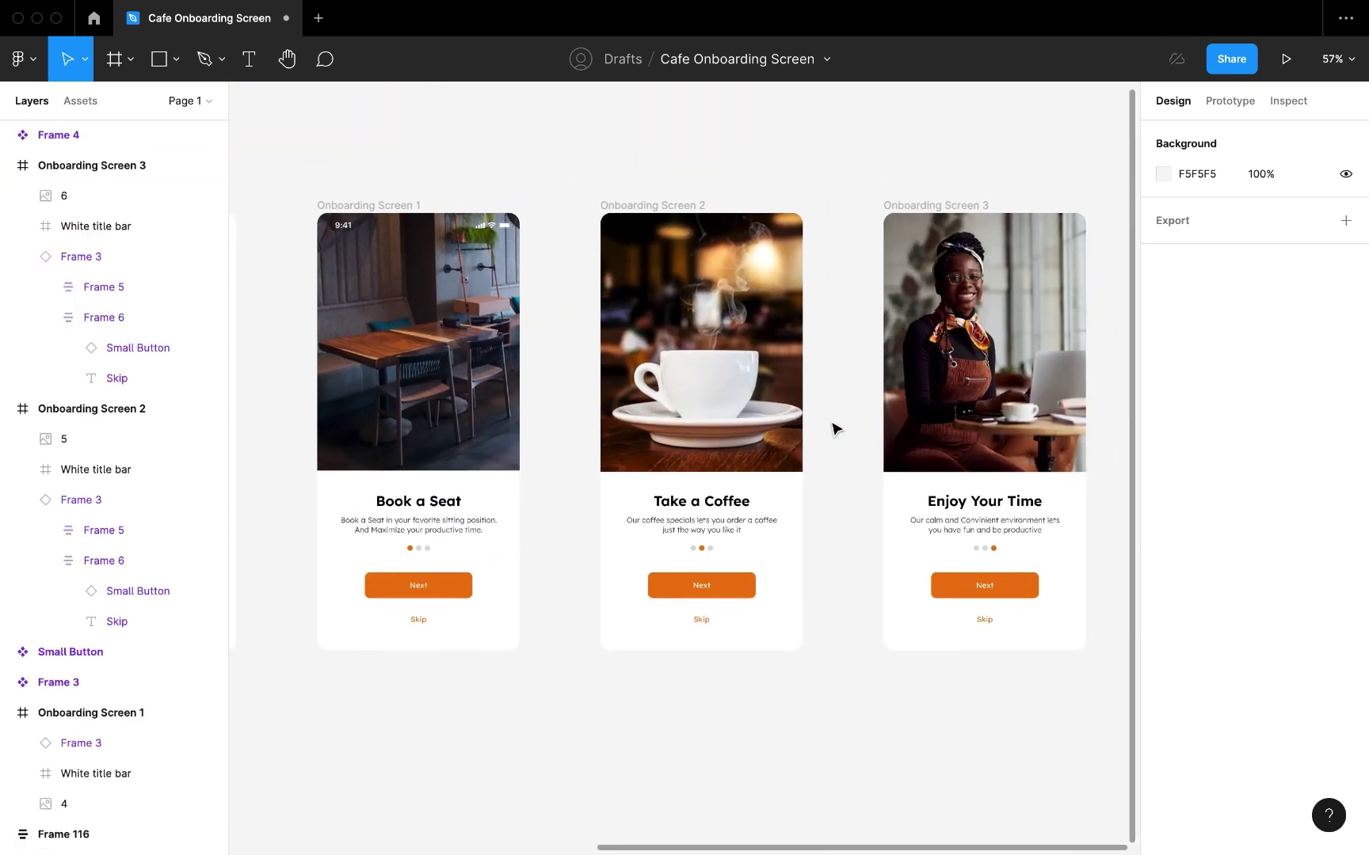
Move Onboarding Screen 2's White title bar layer above its photo
{"action": "left_click", "coordinate": [700, 330]}
{"action": "scroll", "coordinate": [700, 329], "scroll_direction": "up", "scroll_amount": 5}
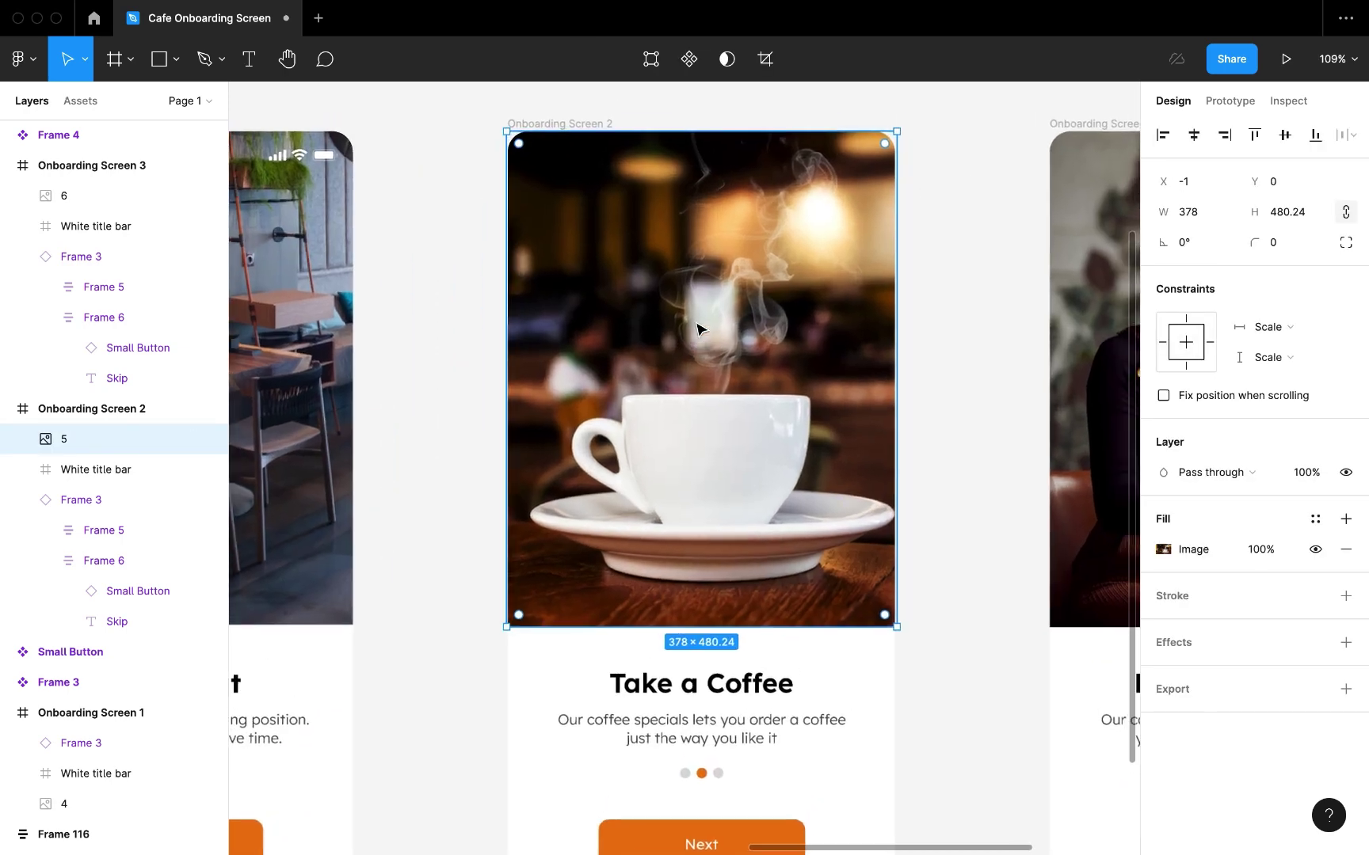
{"action": "scroll", "coordinate": [665, 328], "scroll_direction": "up", "scroll_amount": 3}
{"action": "scroll", "coordinate": [665, 328], "scroll_direction": "right", "scroll_amount": 1}
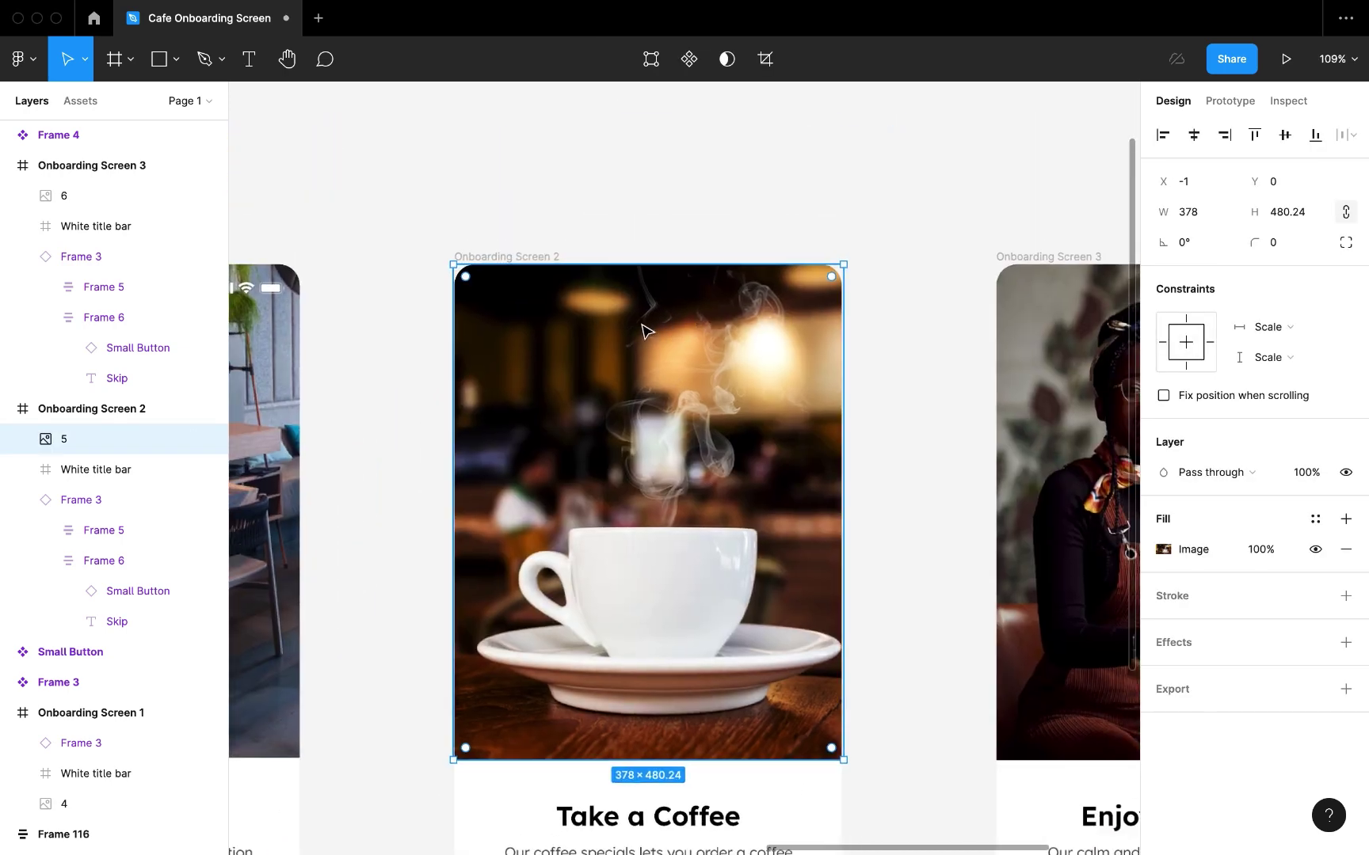
{"action": "left_click", "coordinate": [22, 502]}
{"action": "left_click", "coordinate": [95, 469]}
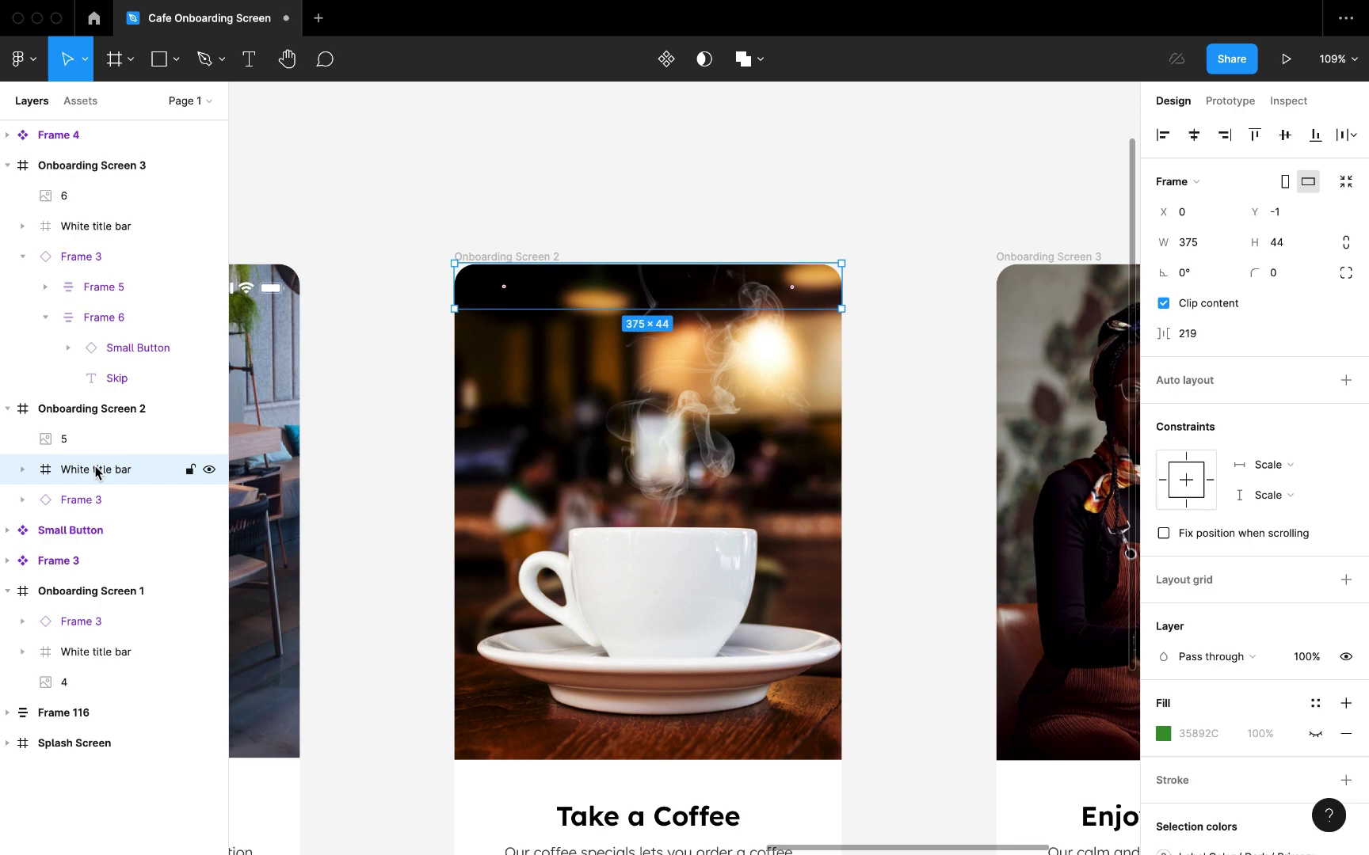
{"action": "left_click_drag", "start_coordinate": [95, 463], "coordinate": [88, 427]}
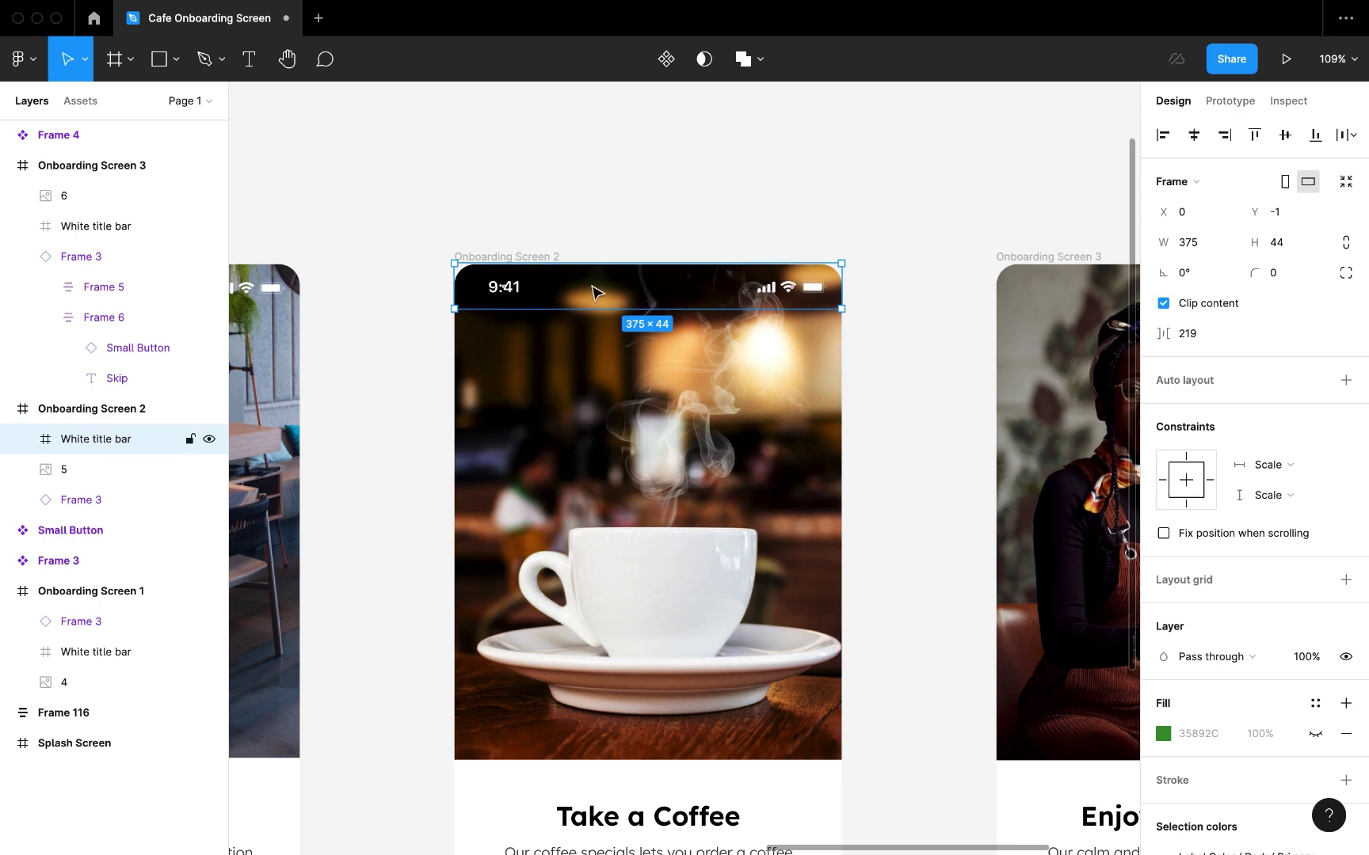
Move Onboarding Screen 3's White title bar layer above photo 6
{"action": "scroll", "coordinate": [595, 293], "scroll_direction": "right", "scroll_amount": 10}
{"action": "left_click", "coordinate": [686, 364]}
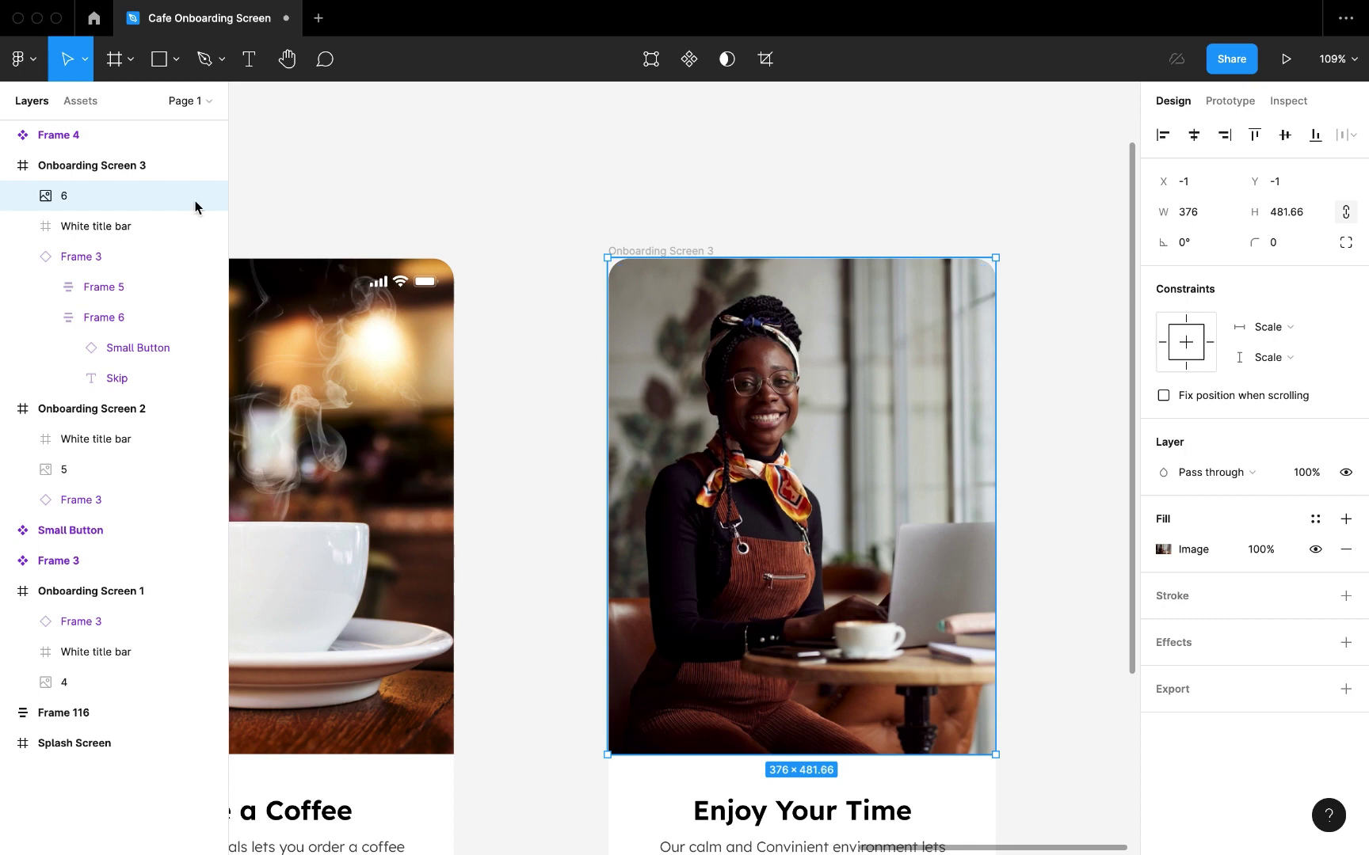
{"action": "left_click", "coordinate": [22, 257]}
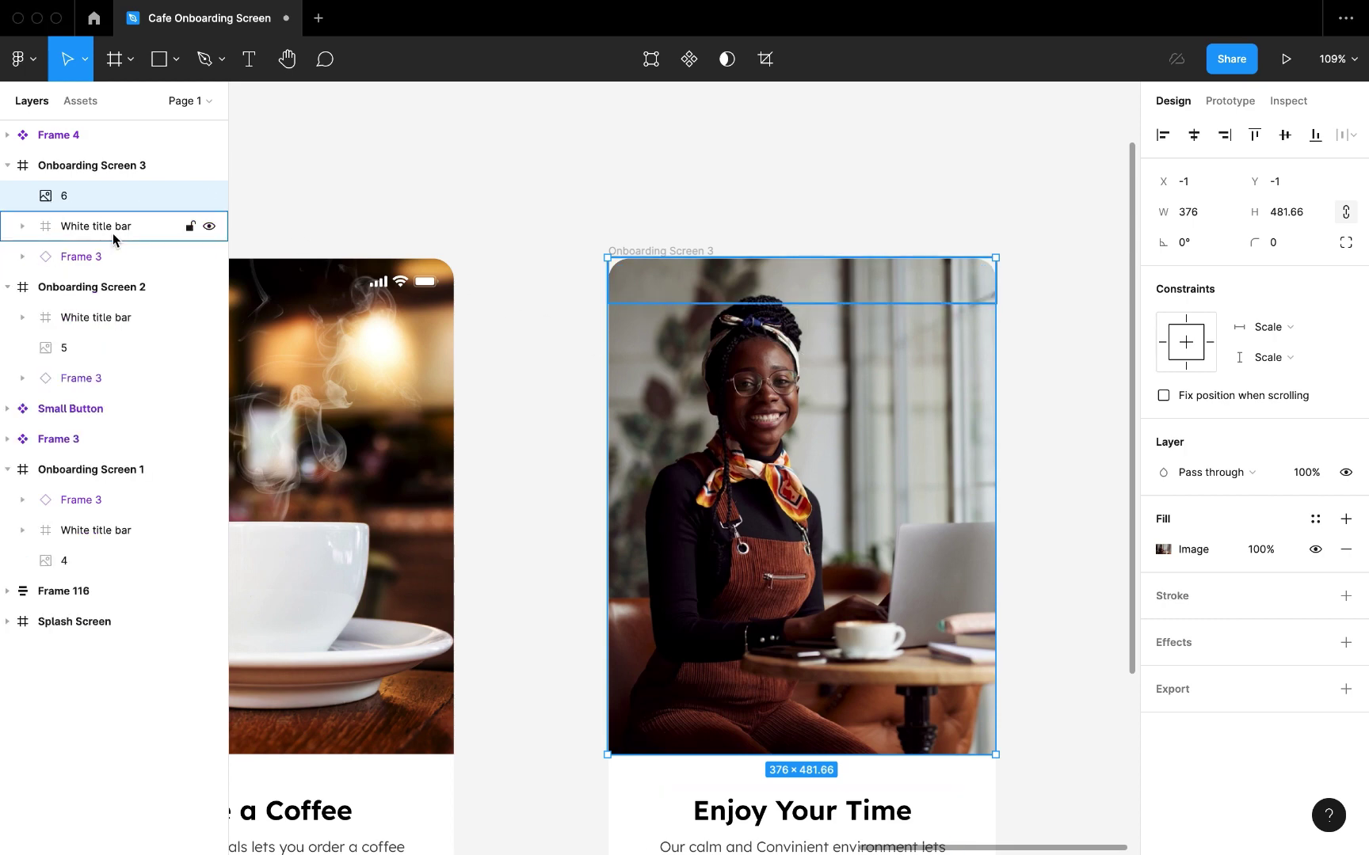
{"action": "left_click_drag", "start_coordinate": [113, 231], "coordinate": [107, 188]}
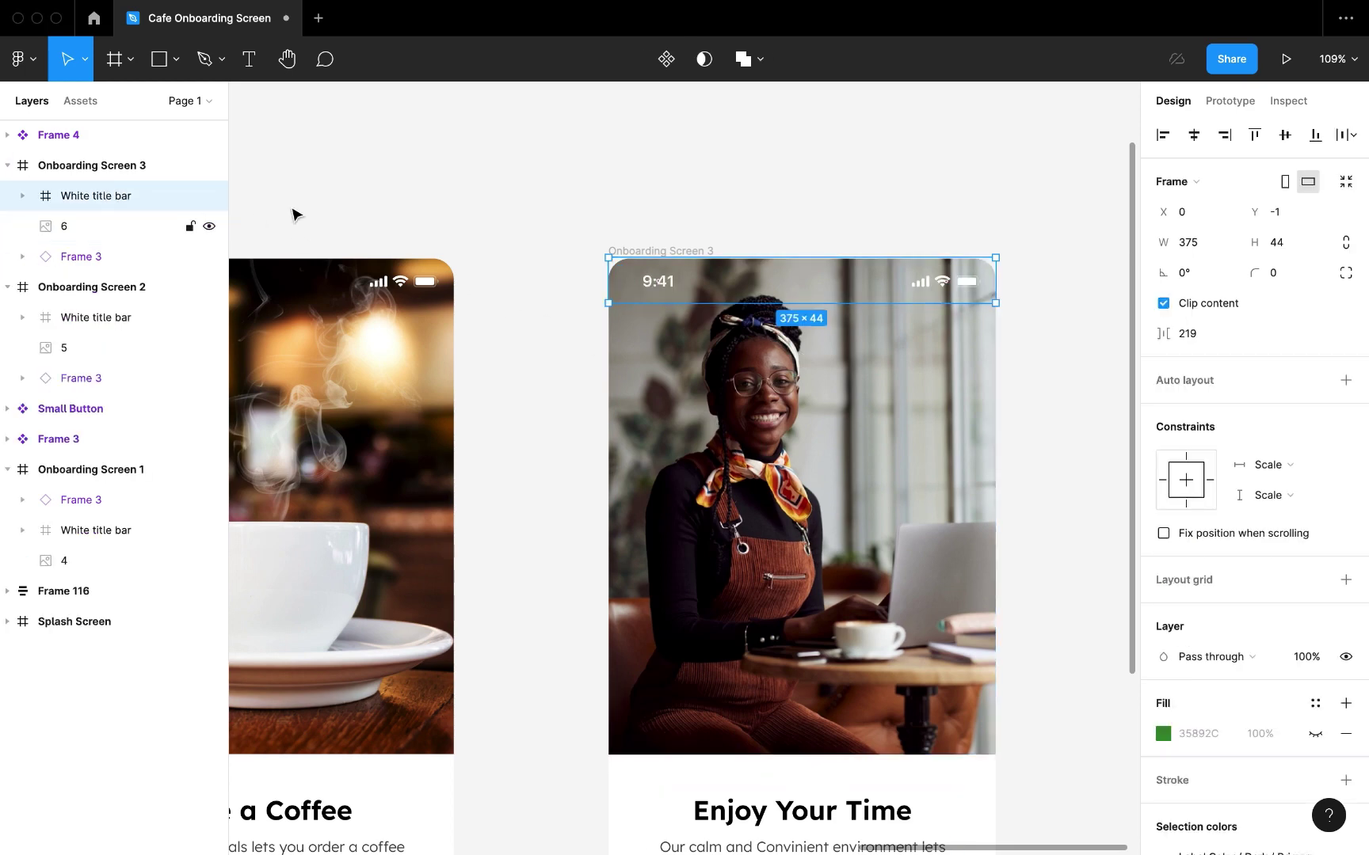
{"action": "left_click", "coordinate": [409, 185]}
{"action": "scroll", "coordinate": [493, 331], "scroll_direction": "down", "scroll_amount": 10}
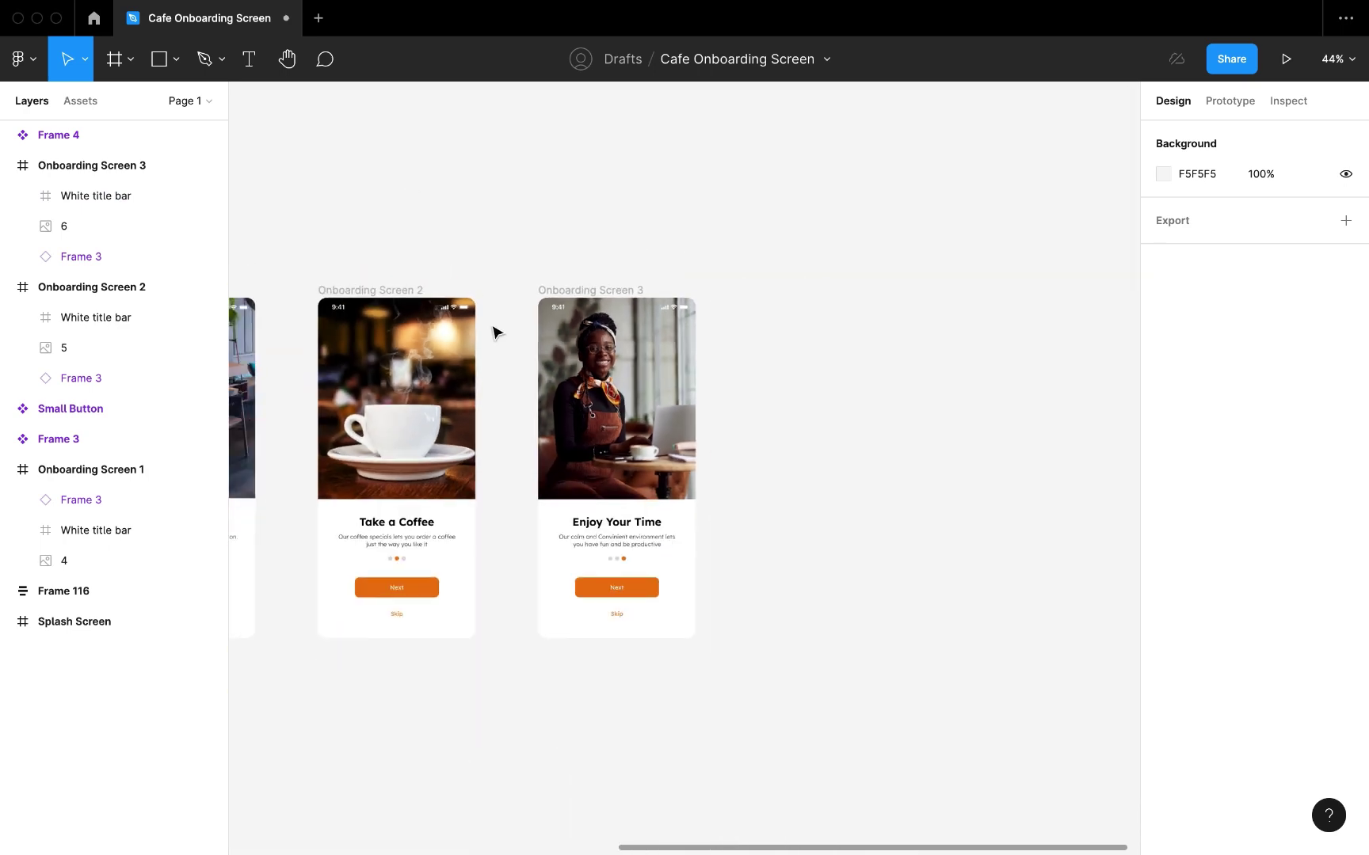
{"action": "scroll", "coordinate": [492, 331], "scroll_direction": "left", "scroll_amount": 5}
{"action": "scroll", "coordinate": [495, 339], "scroll_direction": "left", "scroll_amount": 6}
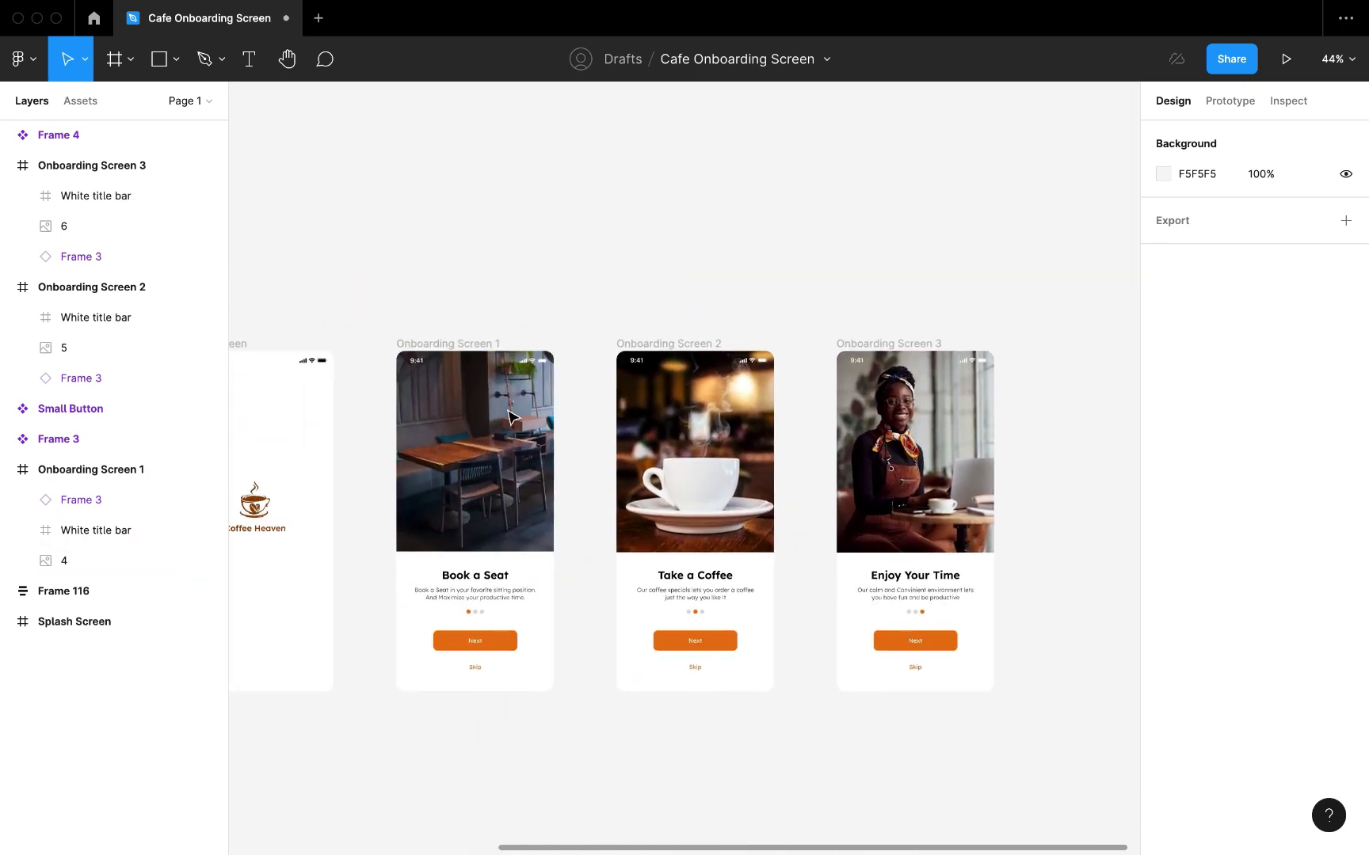
{"action": "scroll", "coordinate": [516, 459], "scroll_direction": "left", "scroll_amount": 5}
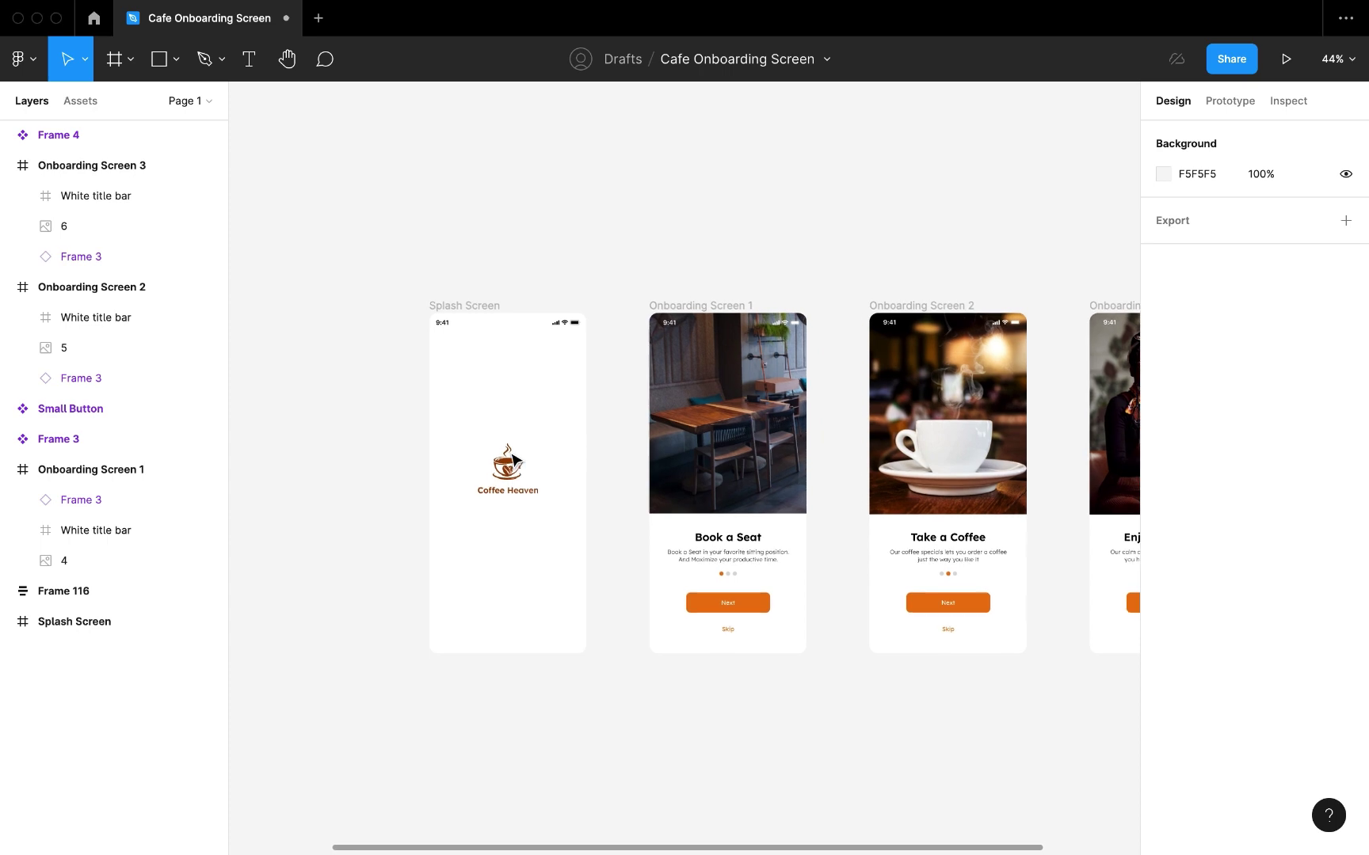
{"action": "scroll", "coordinate": [516, 459], "scroll_direction": "right", "scroll_amount": 4}
{"action": "scroll", "coordinate": [513, 459], "scroll_direction": "right", "scroll_amount": 4}
{"action": "scroll", "coordinate": [514, 459], "scroll_direction": "up", "scroll_amount": 2}
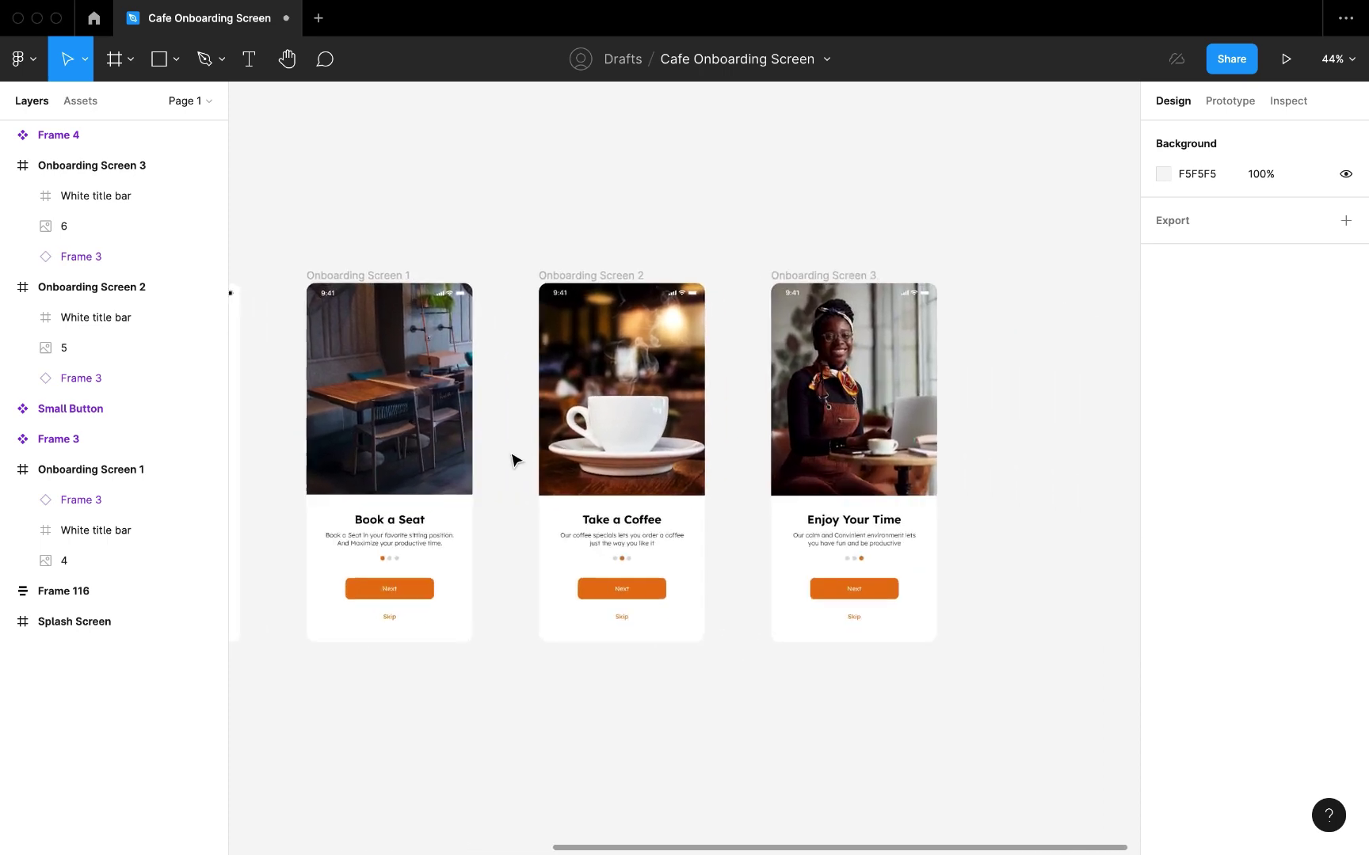
{"action": "scroll", "coordinate": [515, 459], "scroll_direction": "up", "scroll_amount": 3}
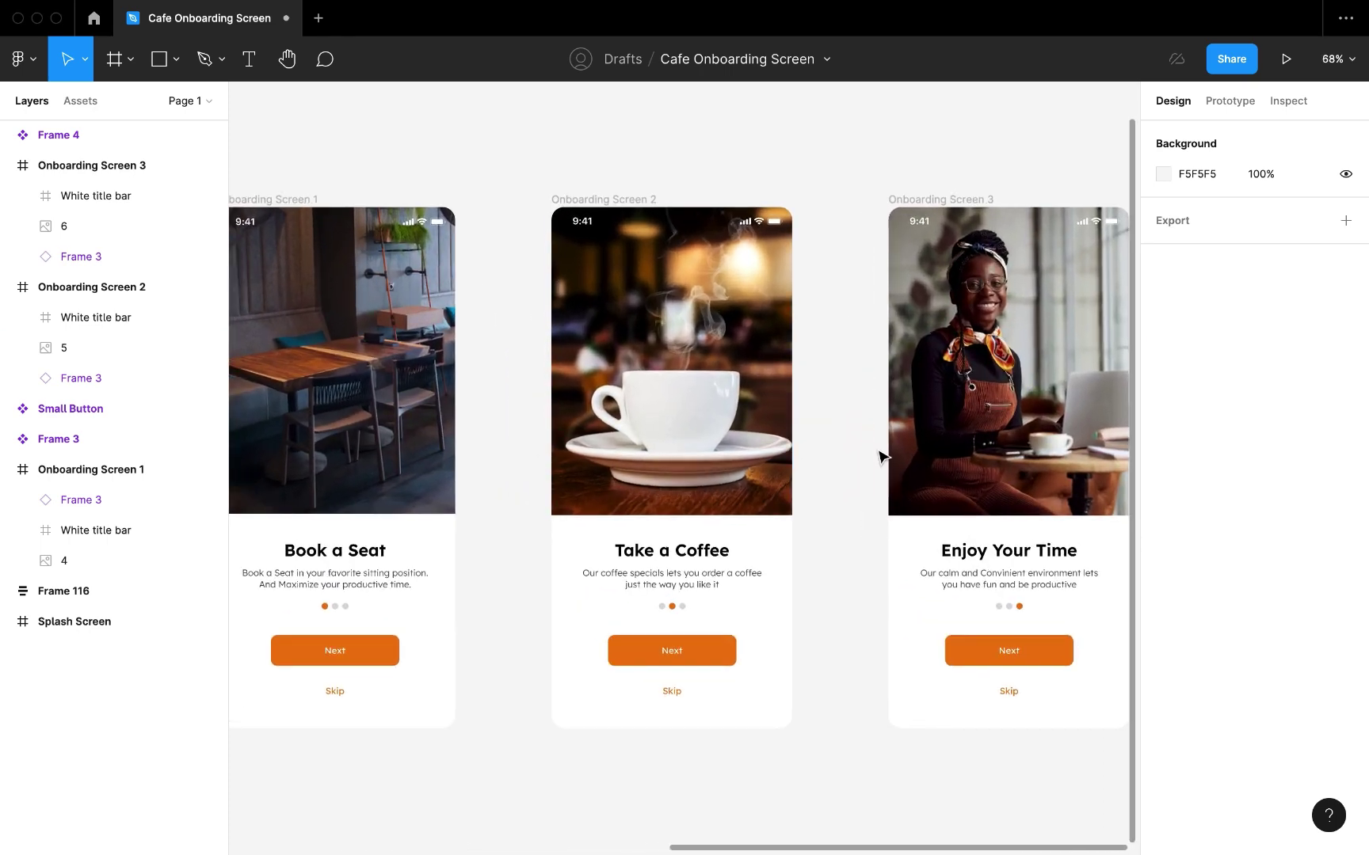
{"action": "scroll", "coordinate": [880, 459], "scroll_direction": "right", "scroll_amount": 5}
{"action": "scroll", "coordinate": [882, 457], "scroll_direction": "right", "scroll_amount": 2}
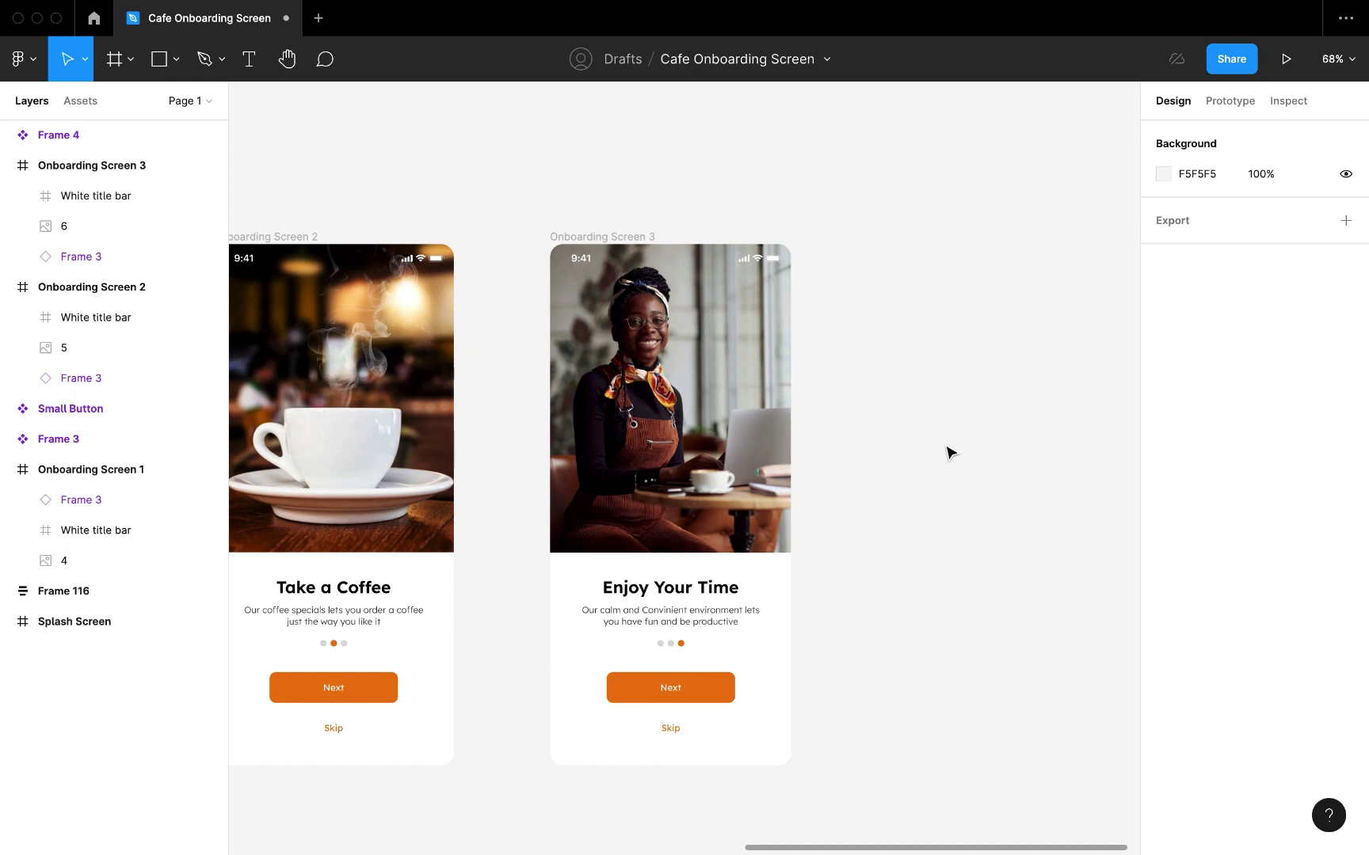
{"action": "scroll", "coordinate": [948, 457], "scroll_direction": "left", "scroll_amount": 2}
{"action": "scroll", "coordinate": [948, 456], "scroll_direction": "left", "scroll_amount": 6}
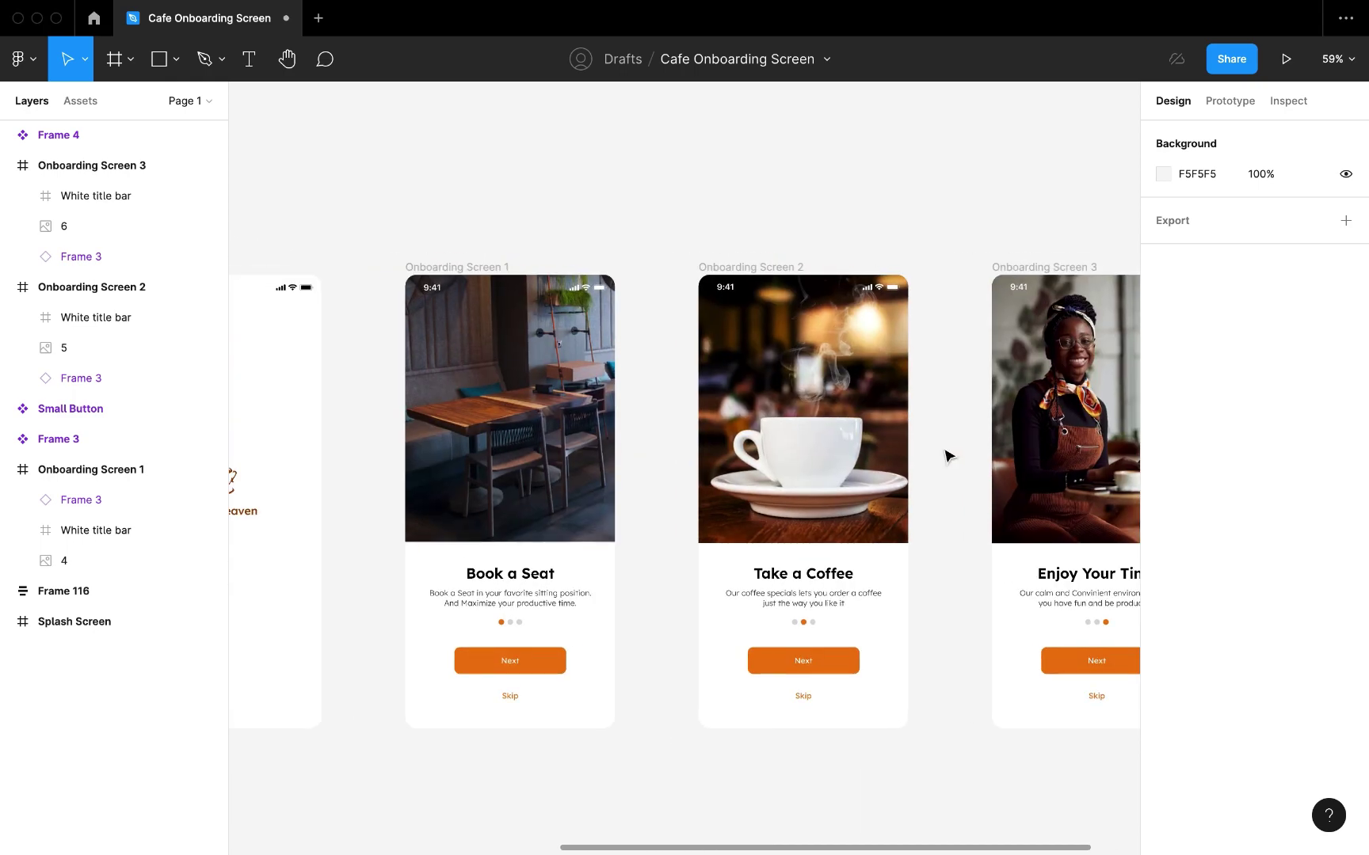
{"action": "scroll", "coordinate": [948, 456], "scroll_direction": "down", "scroll_amount": 3}
{"action": "scroll", "coordinate": [949, 457], "scroll_direction": "left", "scroll_amount": 2}
Duplicate the Splash Screen frame
{"action": "left_click", "coordinate": [521, 341]}
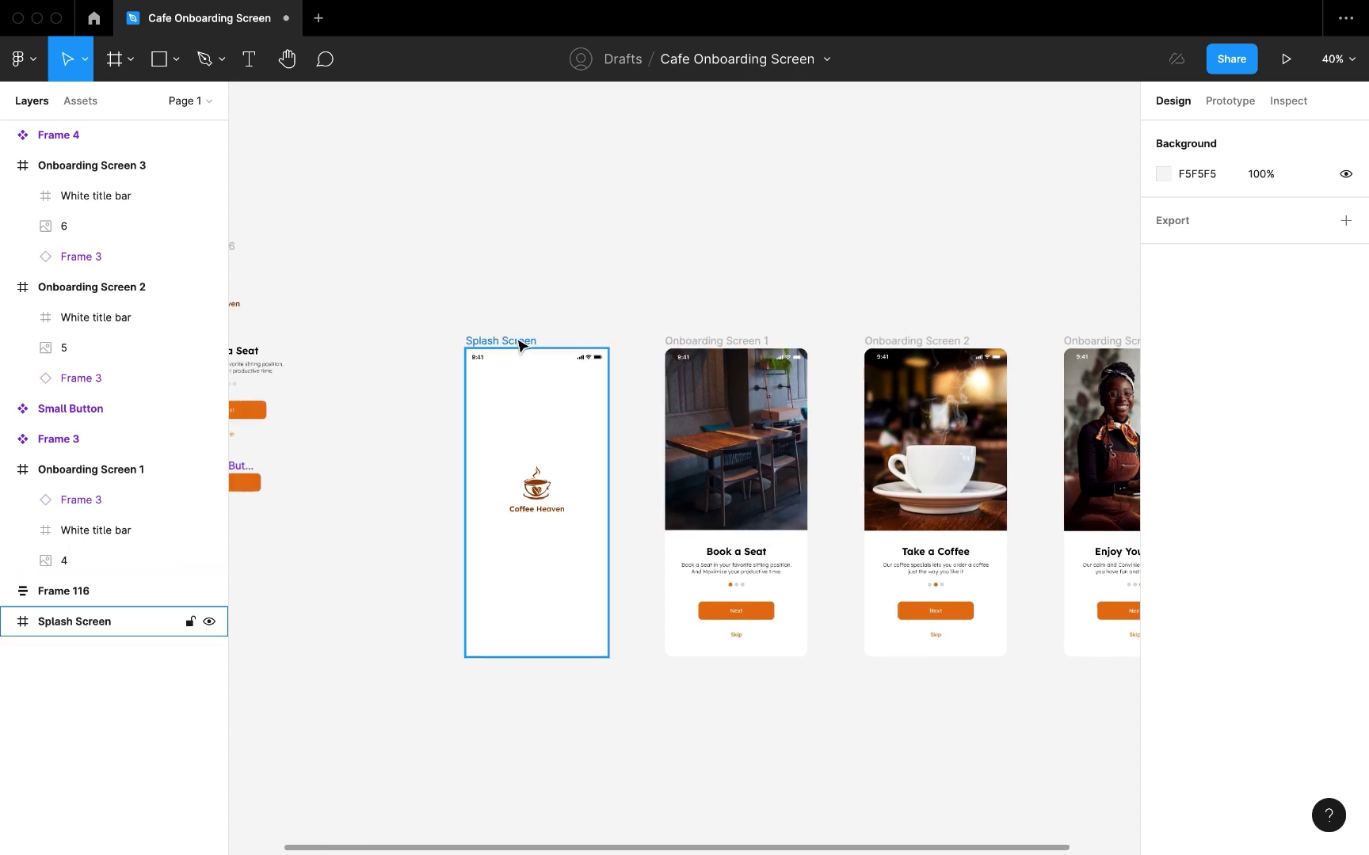
{"action": "key", "text": "super+d"}
{"action": "scroll", "coordinate": [520, 345], "scroll_direction": "right", "scroll_amount": 10}
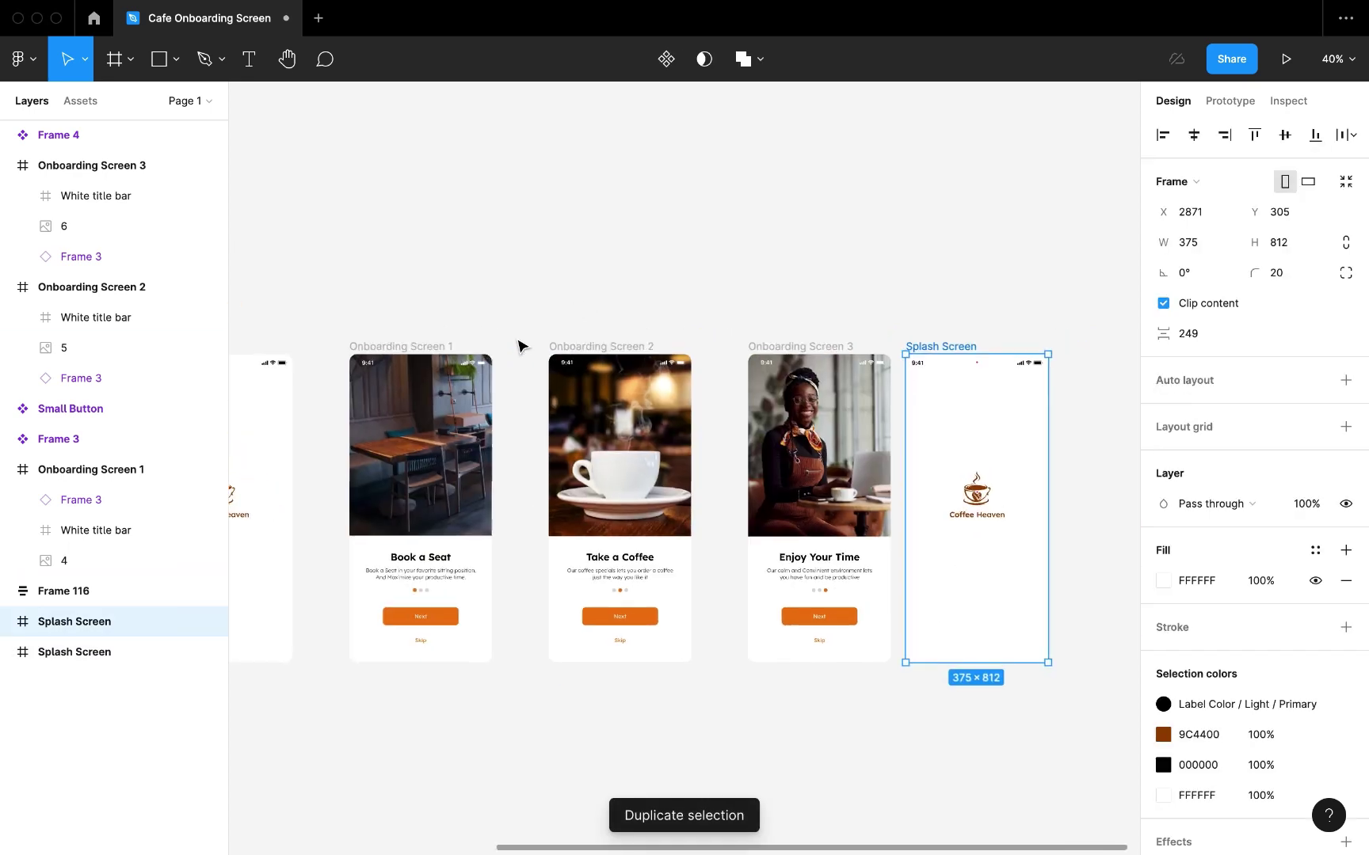
{"action": "scroll", "coordinate": [558, 473], "scroll_direction": "up", "scroll_amount": 5}
{"action": "scroll", "coordinate": [559, 473], "scroll_direction": "right", "scroll_amount": 5}
{"action": "scroll", "coordinate": [559, 474], "scroll_direction": "down", "scroll_amount": 3}
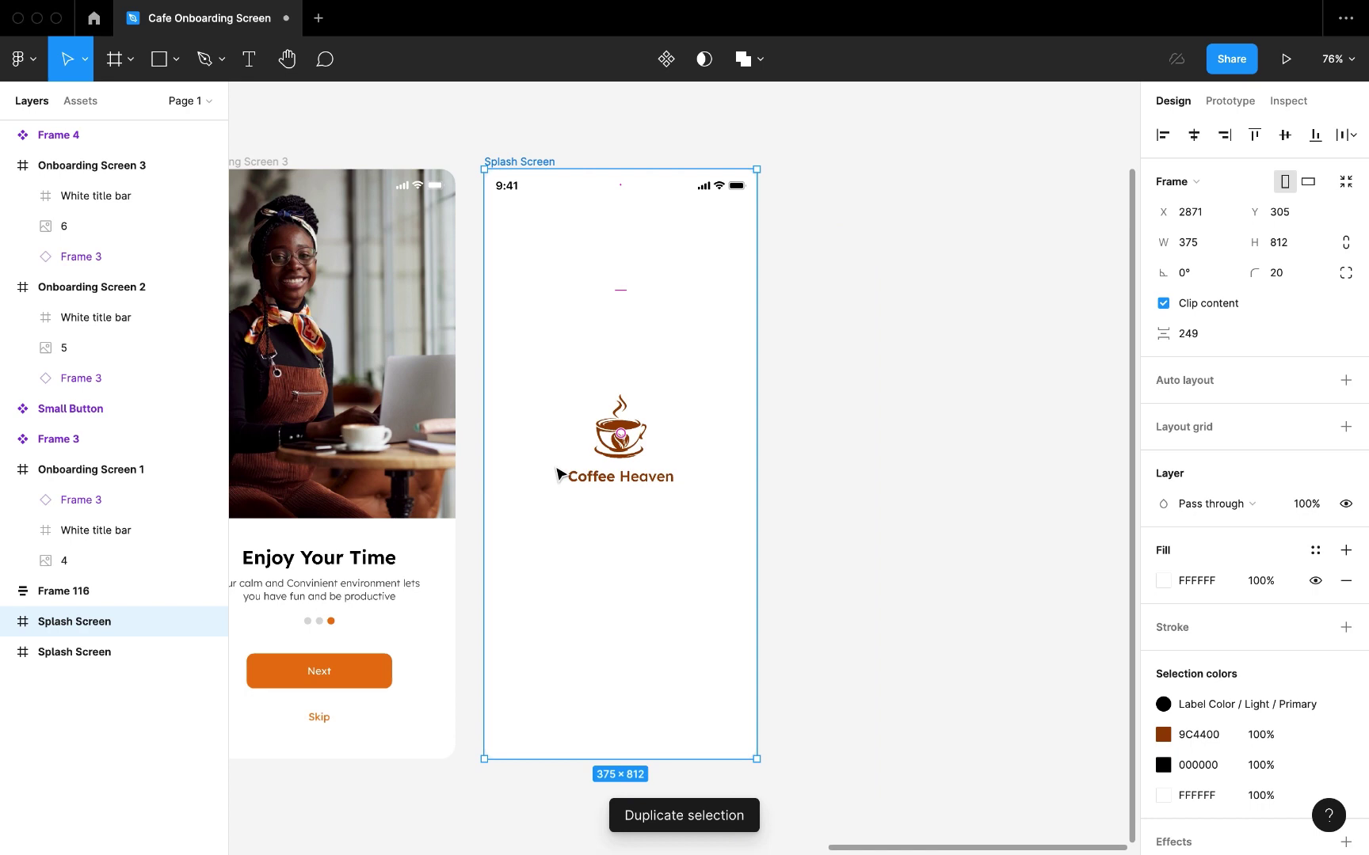
Delete the coffee logo from the duplicated screen, leaving it blank
{"action": "left_click", "coordinate": [634, 445]}
{"action": "key", "text": "Delete"}
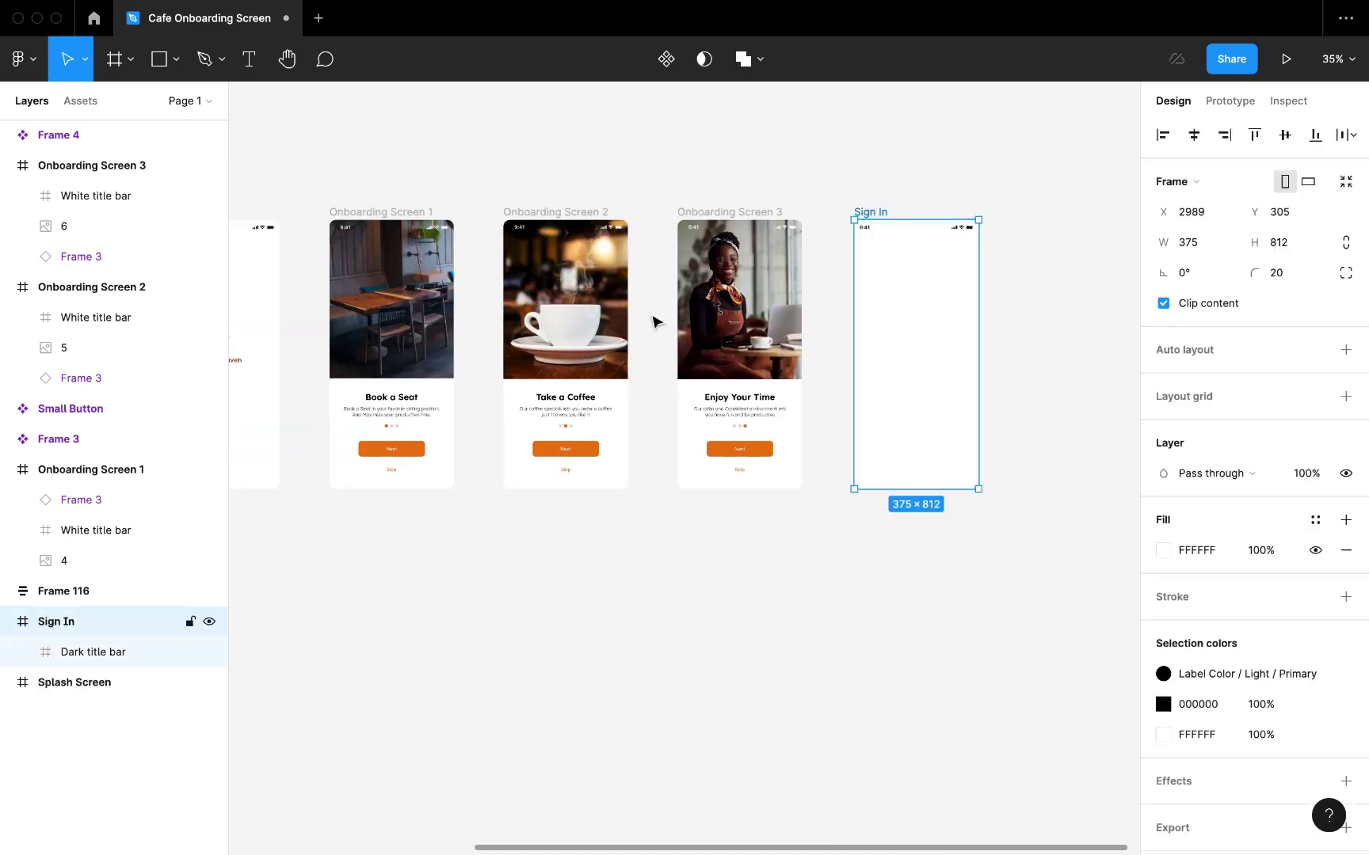
{"action": "scroll", "coordinate": [456, 441], "scroll_direction": "left", "scroll_amount": 2}
{"action": "scroll", "coordinate": [456, 442], "scroll_direction": "up", "scroll_amount": 1}
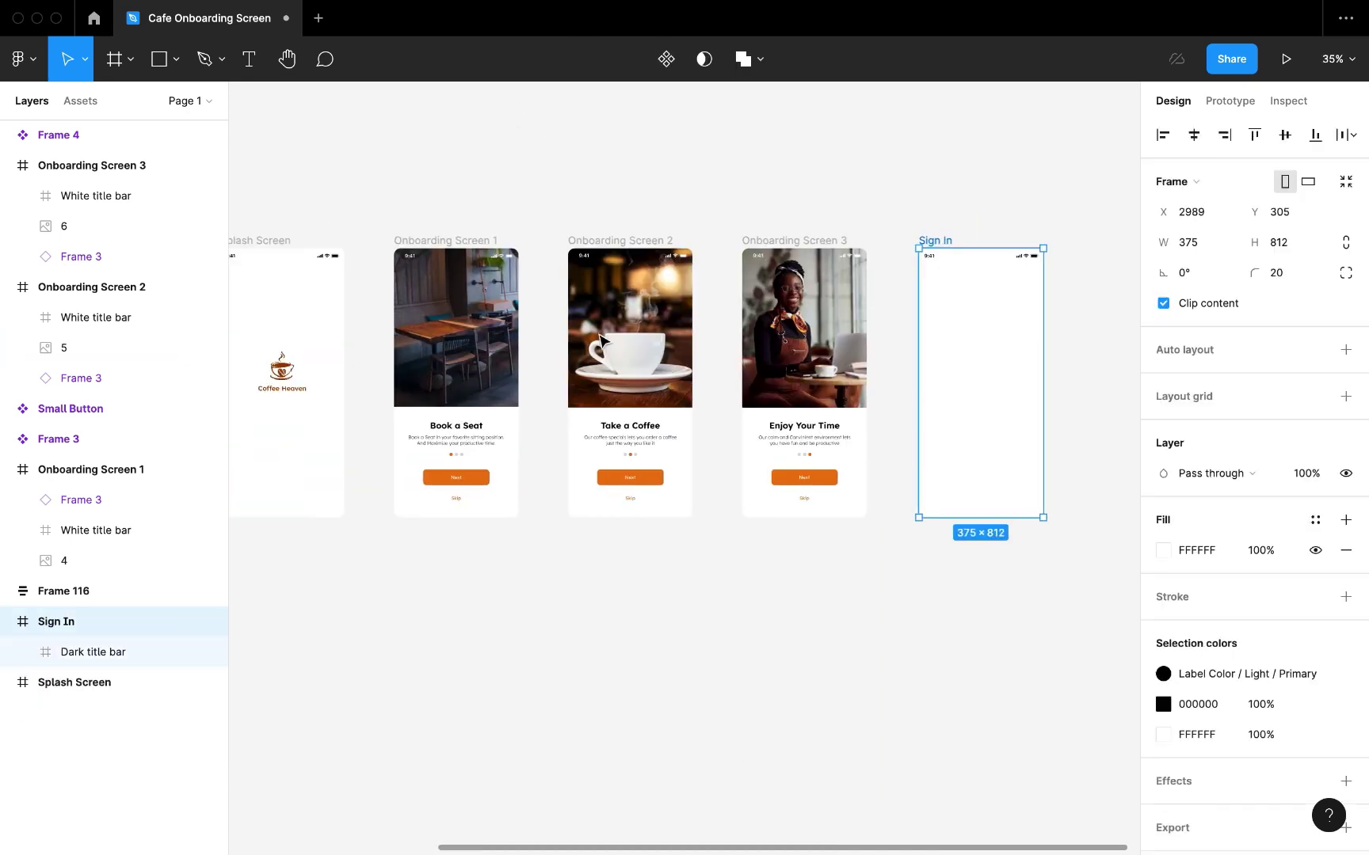
{"action": "scroll", "coordinate": [456, 441], "scroll_direction": "left", "scroll_amount": 3}
{"action": "scroll", "coordinate": [456, 441], "scroll_direction": "up", "scroll_amount": 1}
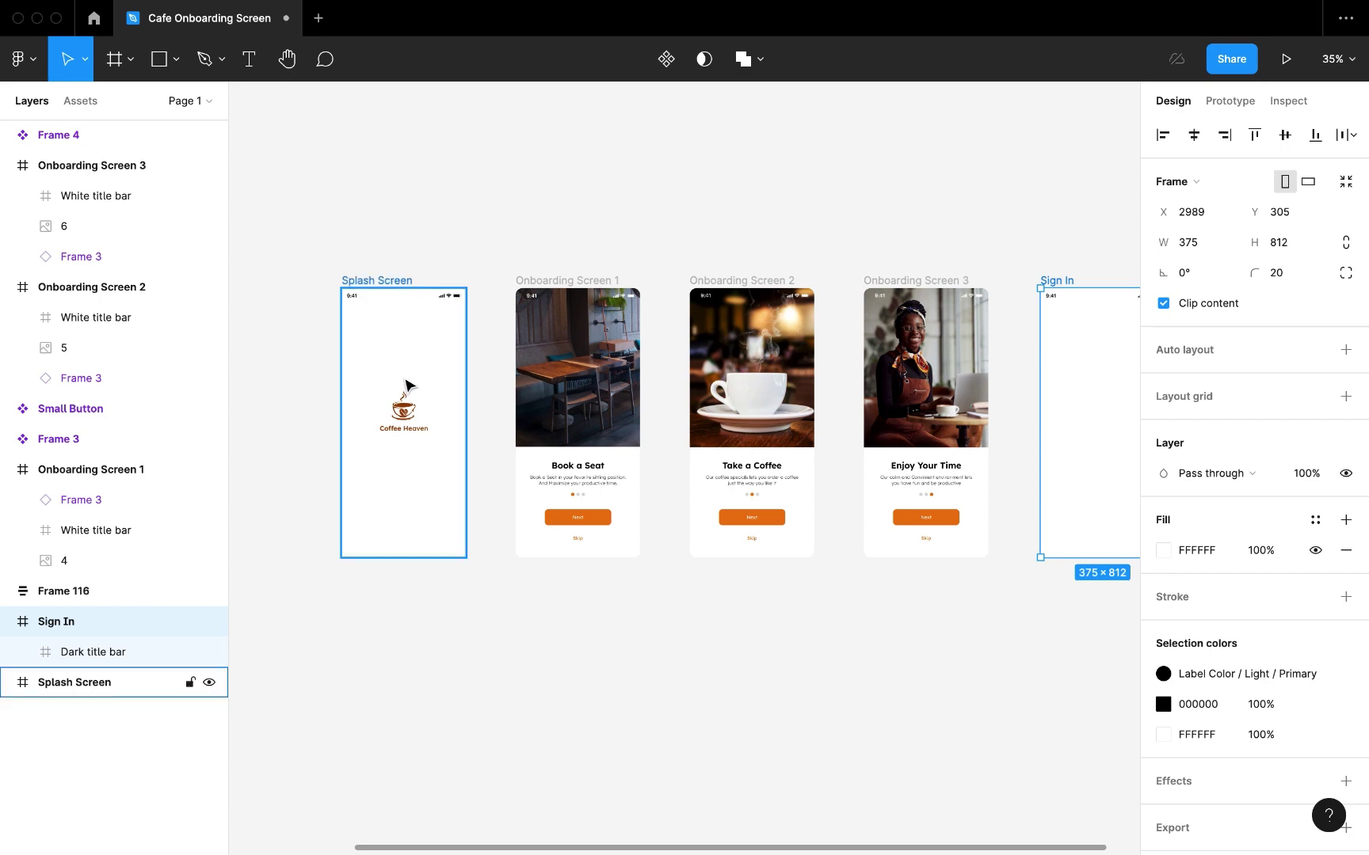
{"action": "left_click", "coordinate": [406, 386]}
{"action": "scroll", "coordinate": [406, 389], "scroll_direction": "up", "scroll_amount": 5}
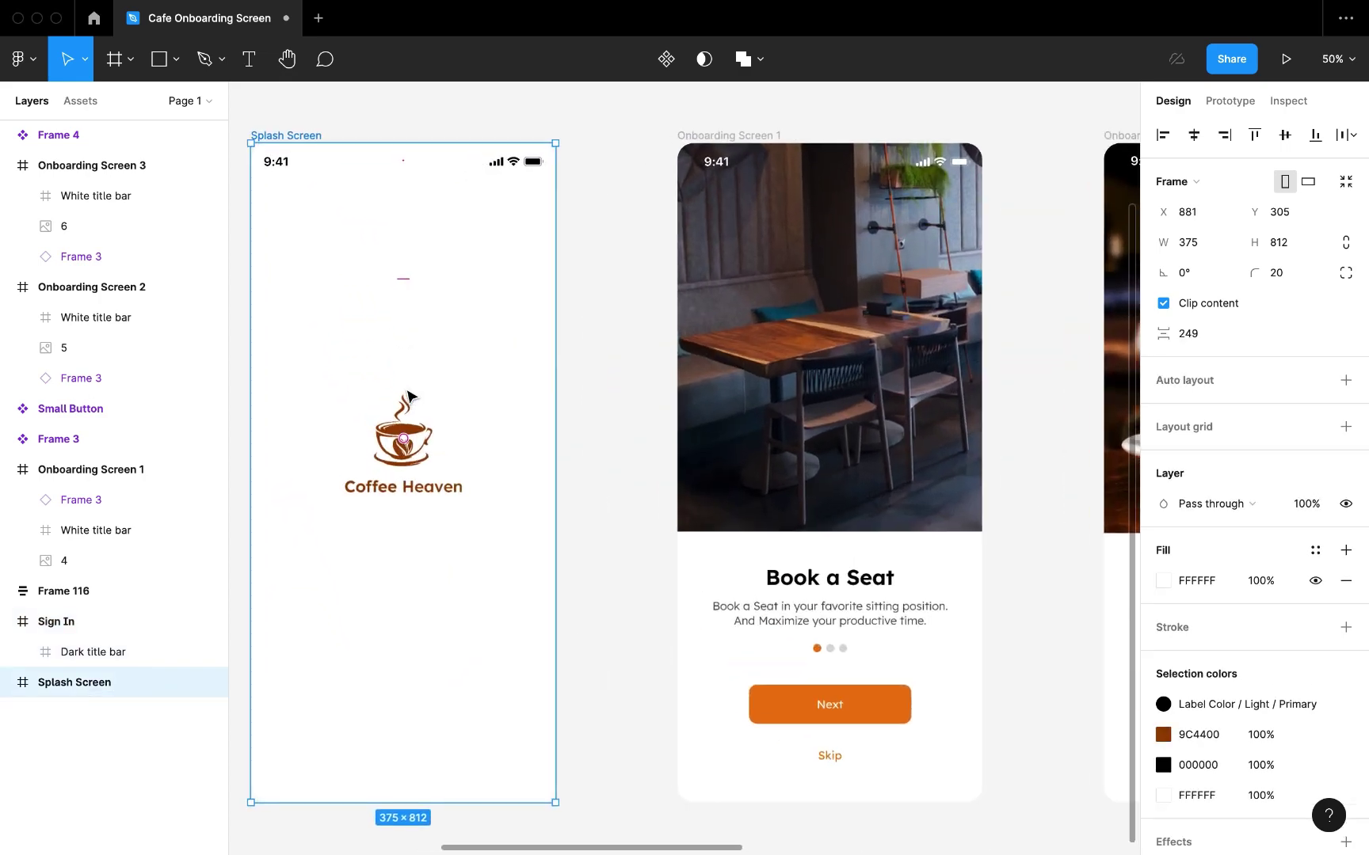
{"action": "scroll", "coordinate": [658, 317], "scroll_direction": "left", "scroll_amount": 3}
{"action": "scroll", "coordinate": [658, 317], "scroll_direction": "up", "scroll_amount": 1}
Link Splash Screen to Onboarding Screen 1 with an After delay trigger of 1500ms
{"action": "left_click", "coordinate": [1230, 102]}
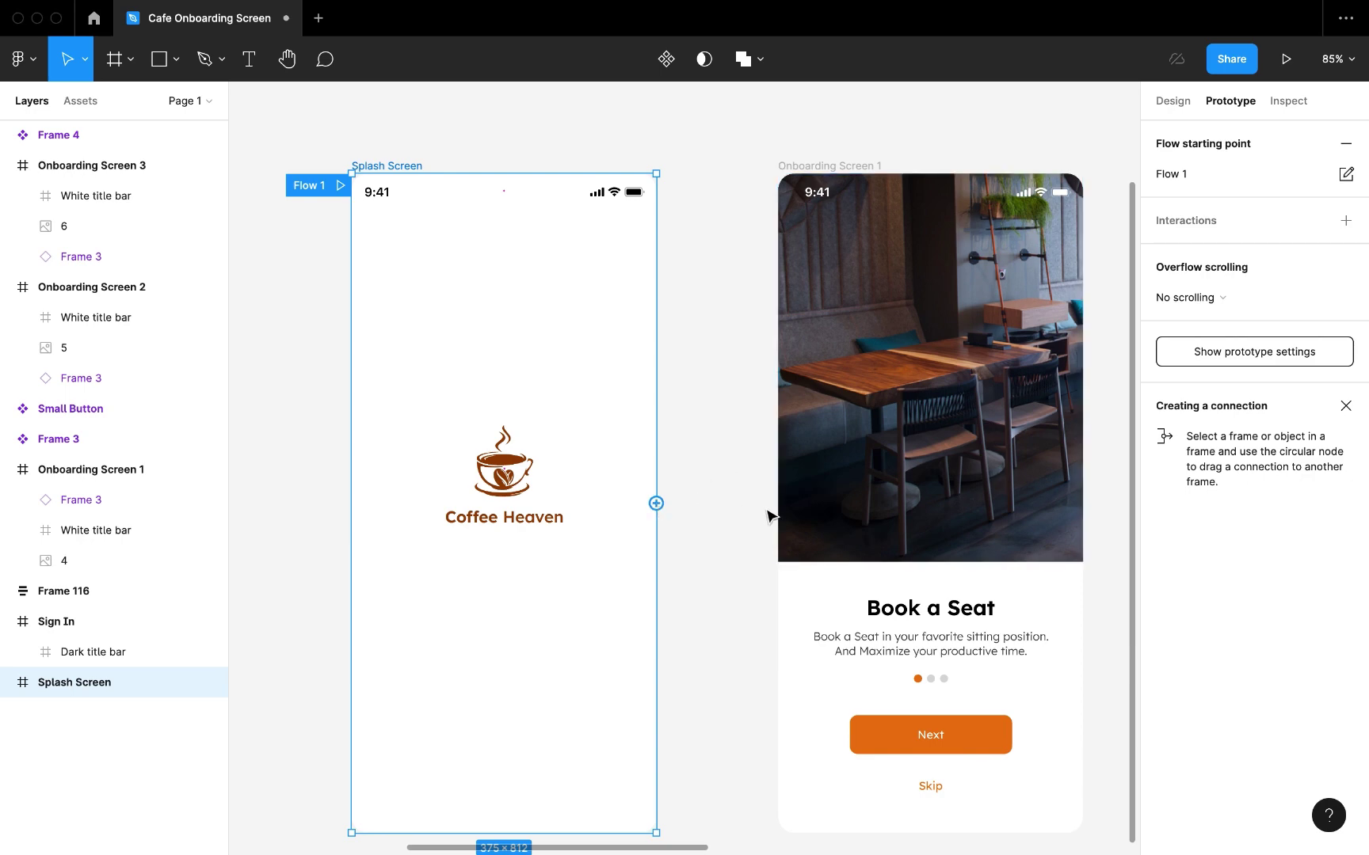
{"action": "left_click_drag", "start_coordinate": [768, 516], "coordinate": [780, 517]}
{"action": "left_click_drag", "start_coordinate": [790, 517], "coordinate": [769, 381]}
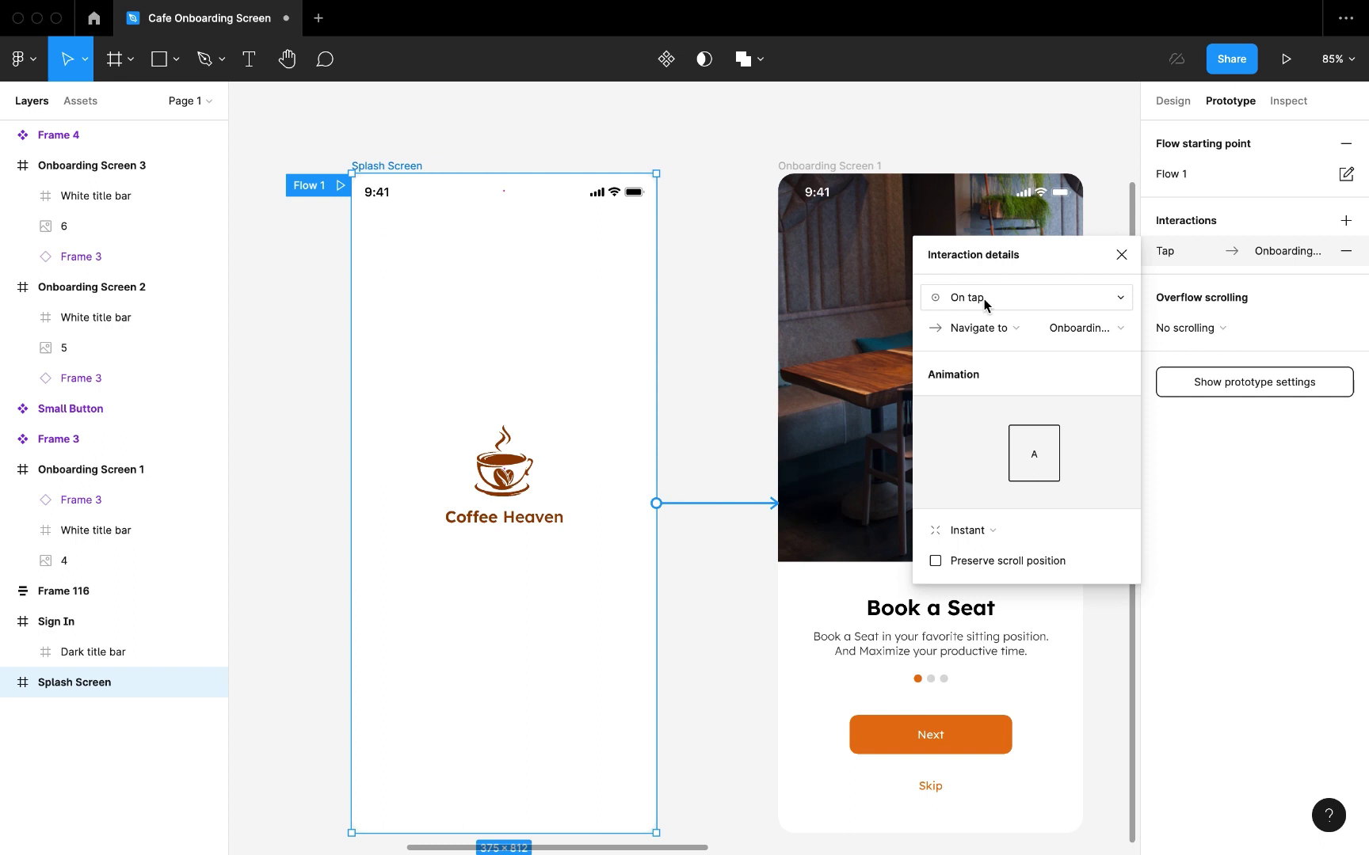
{"action": "left_click", "coordinate": [970, 299]}
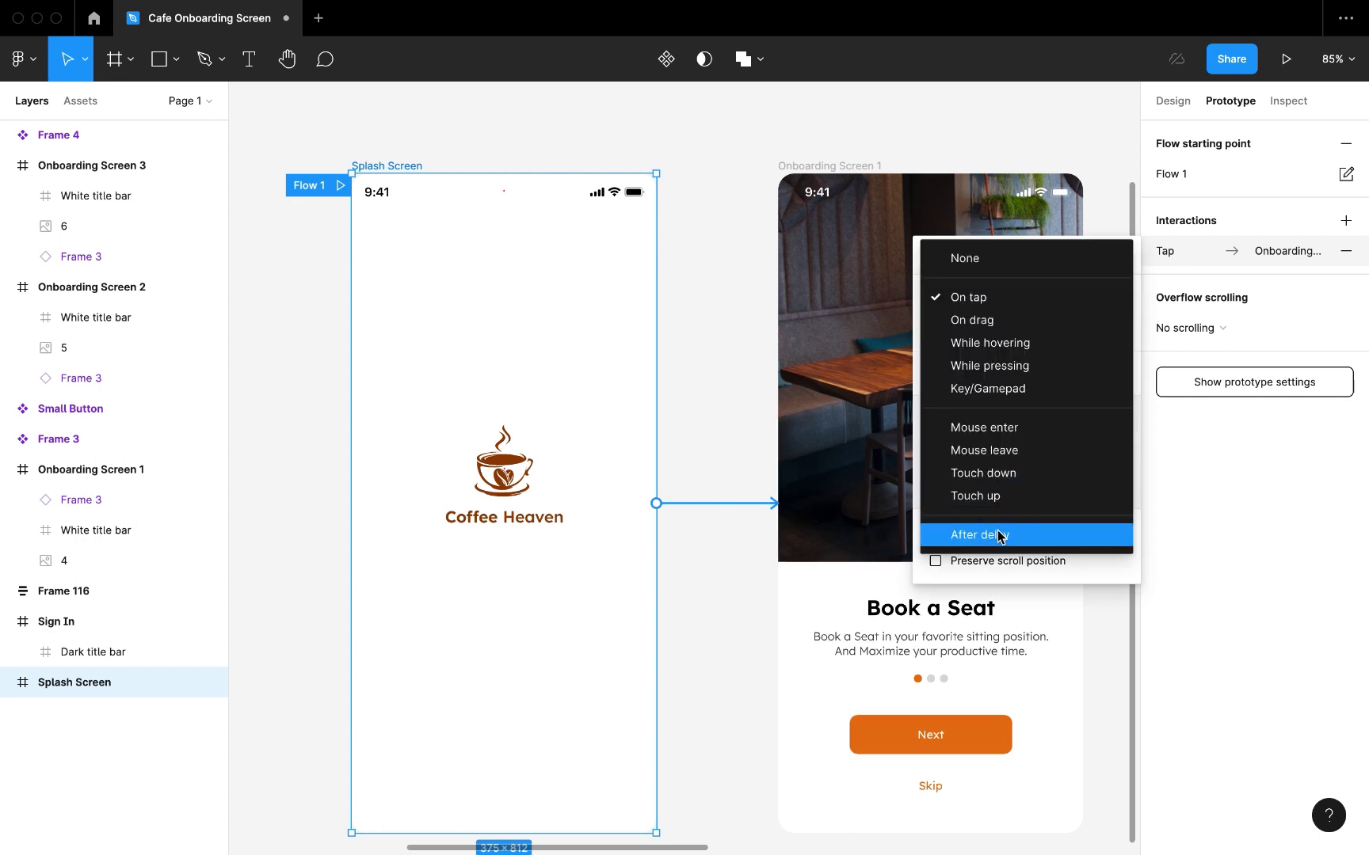
{"action": "key", "text": "Return"}
{"action": "left_click", "coordinate": [1083, 301]}
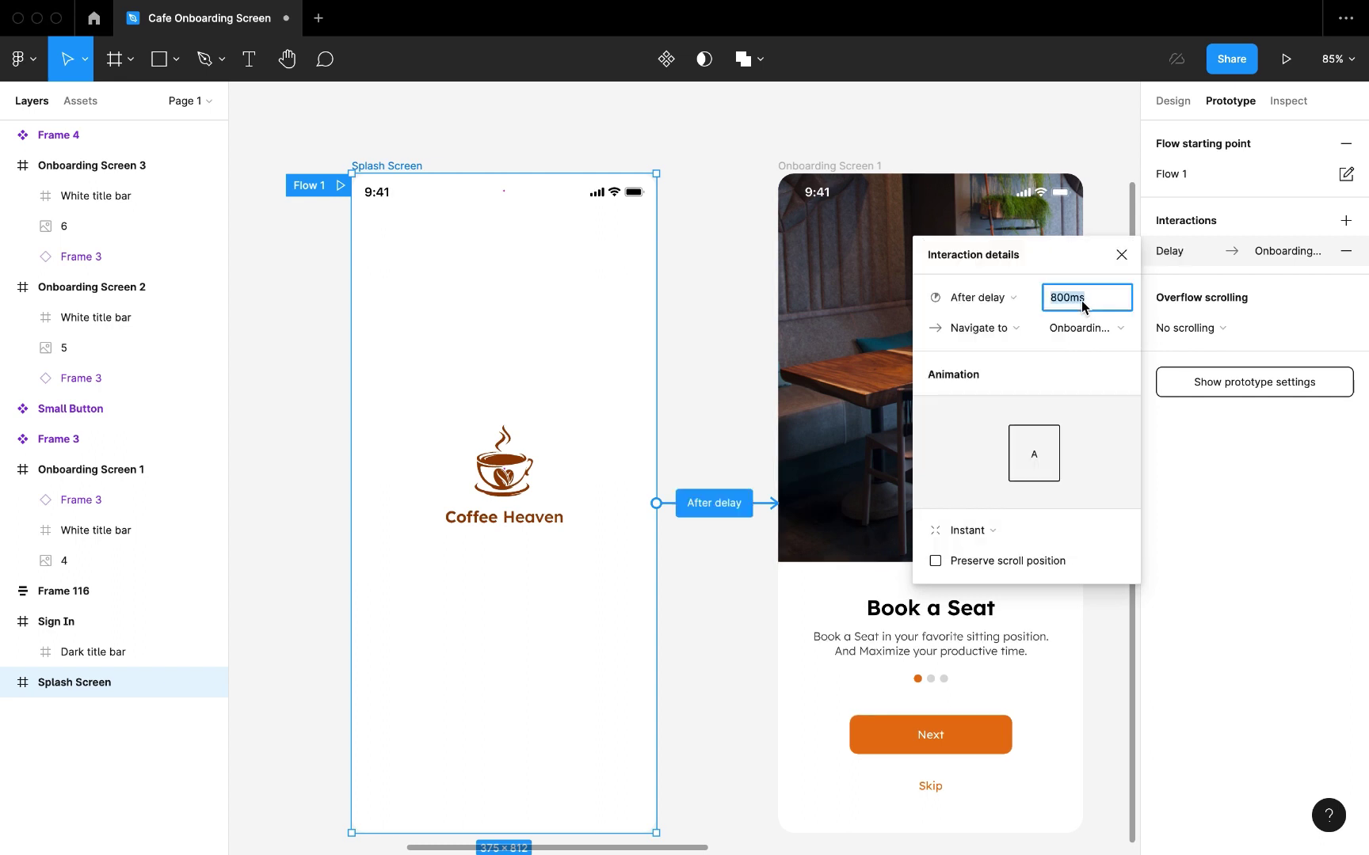
{"action": "type", "text": "1500ms"}
{"action": "key", "text": "Return"}
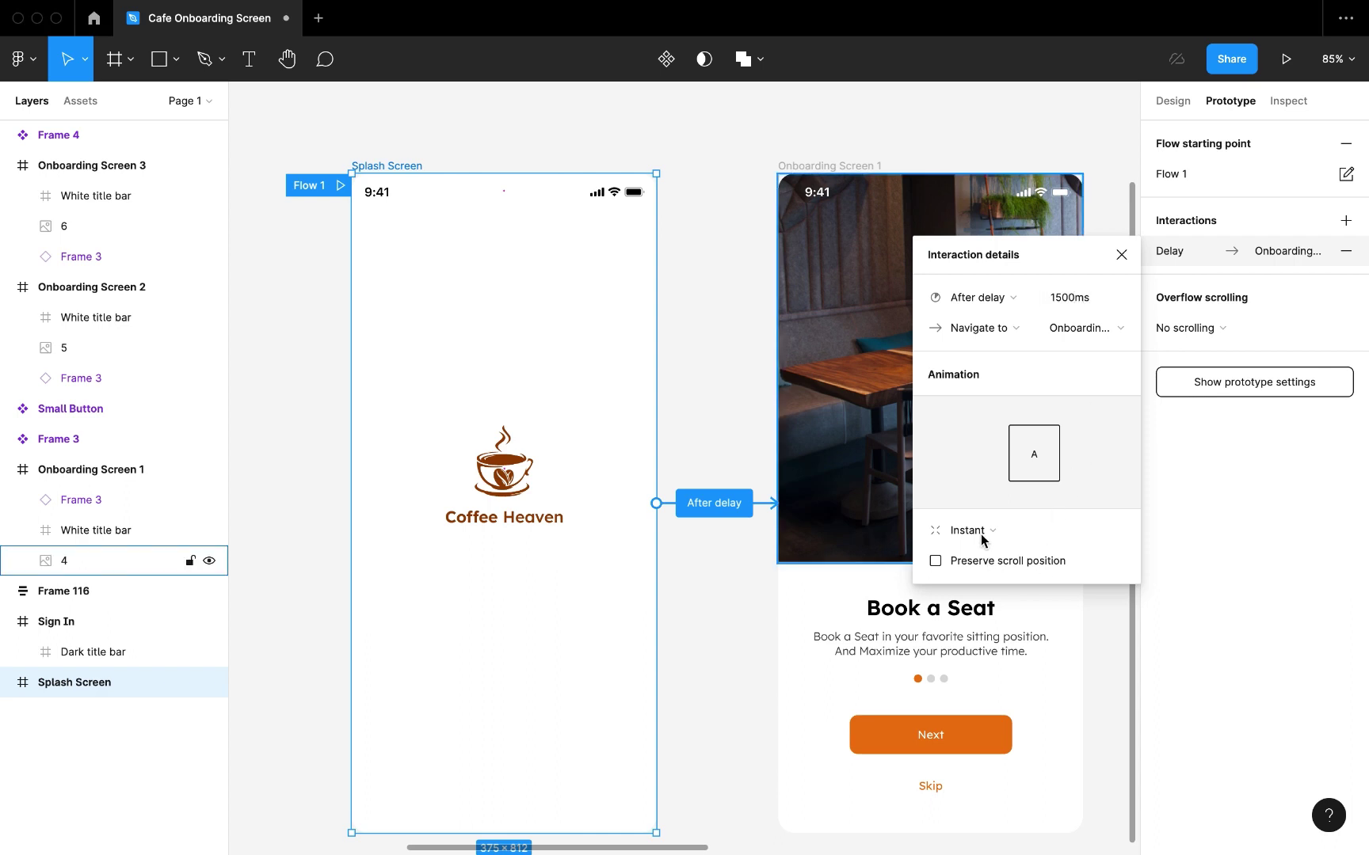
Set the connection's transition animation to Dissolve
{"action": "scroll", "coordinate": [803, 553], "scroll_direction": "right", "scroll_amount": 3}
{"action": "scroll", "coordinate": [804, 553], "scroll_direction": "down", "scroll_amount": 1}
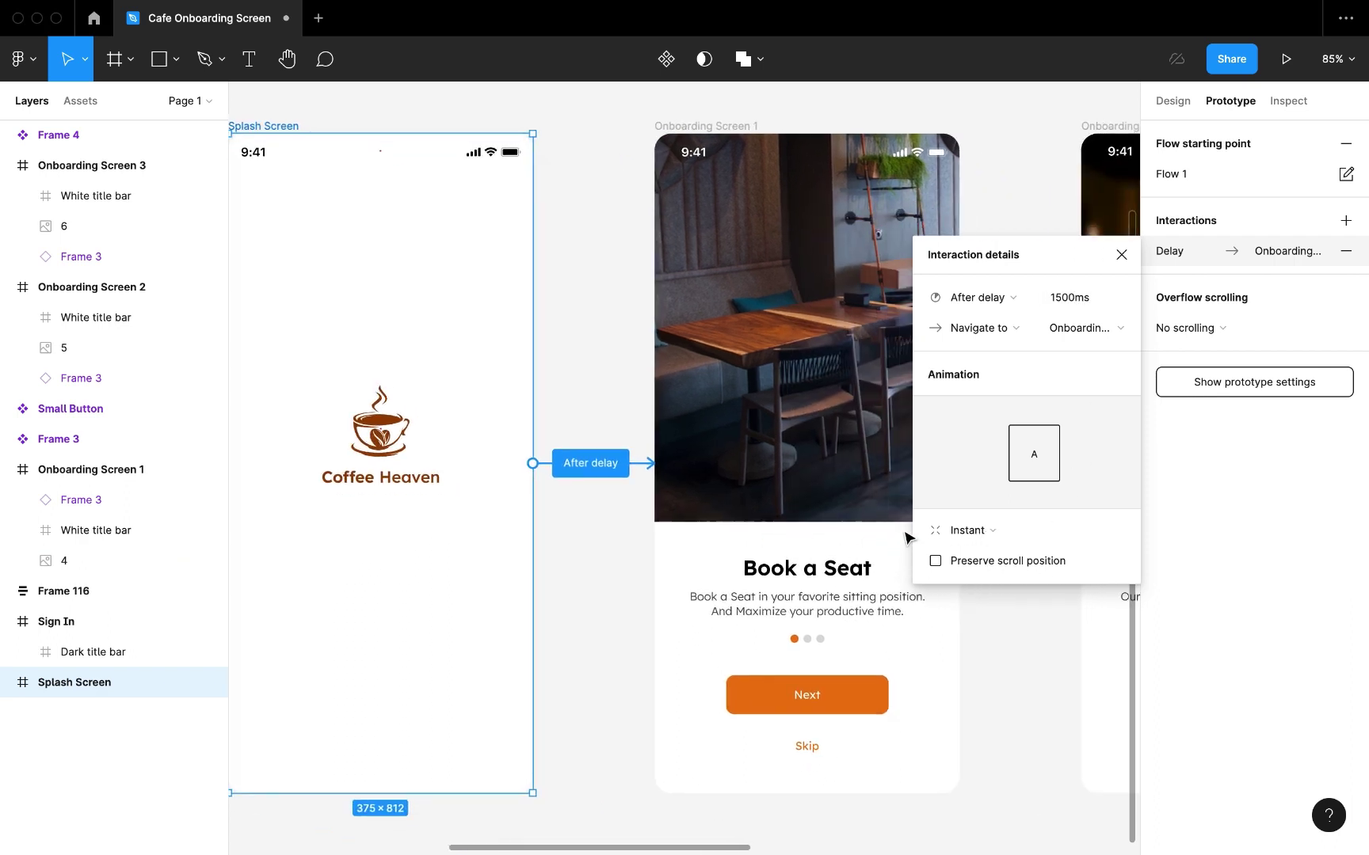
{"action": "left_click", "coordinate": [986, 537]}
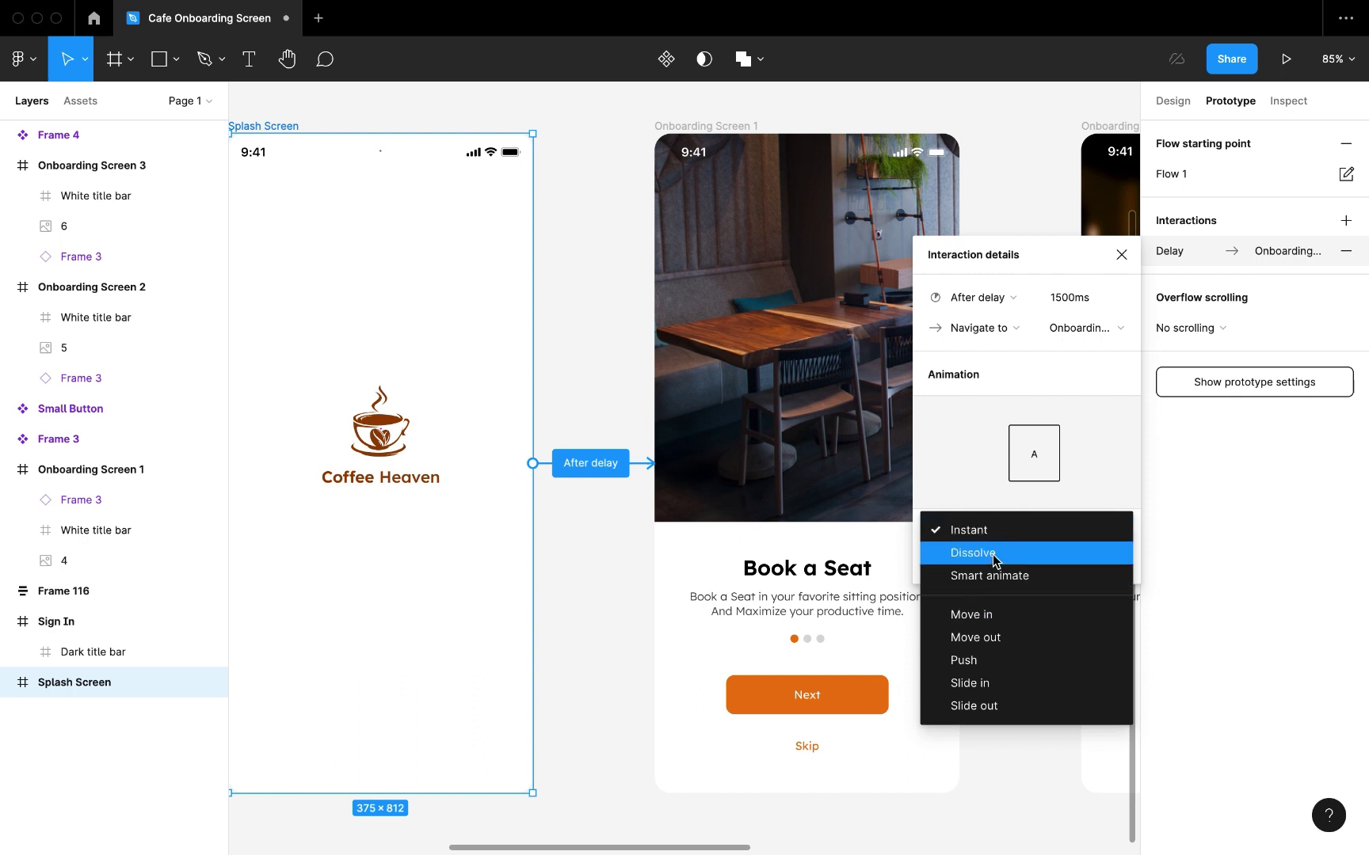
{"action": "left_click", "coordinate": [995, 561]}
{"action": "scroll", "coordinate": [764, 535], "scroll_direction": "right", "scroll_amount": 5}
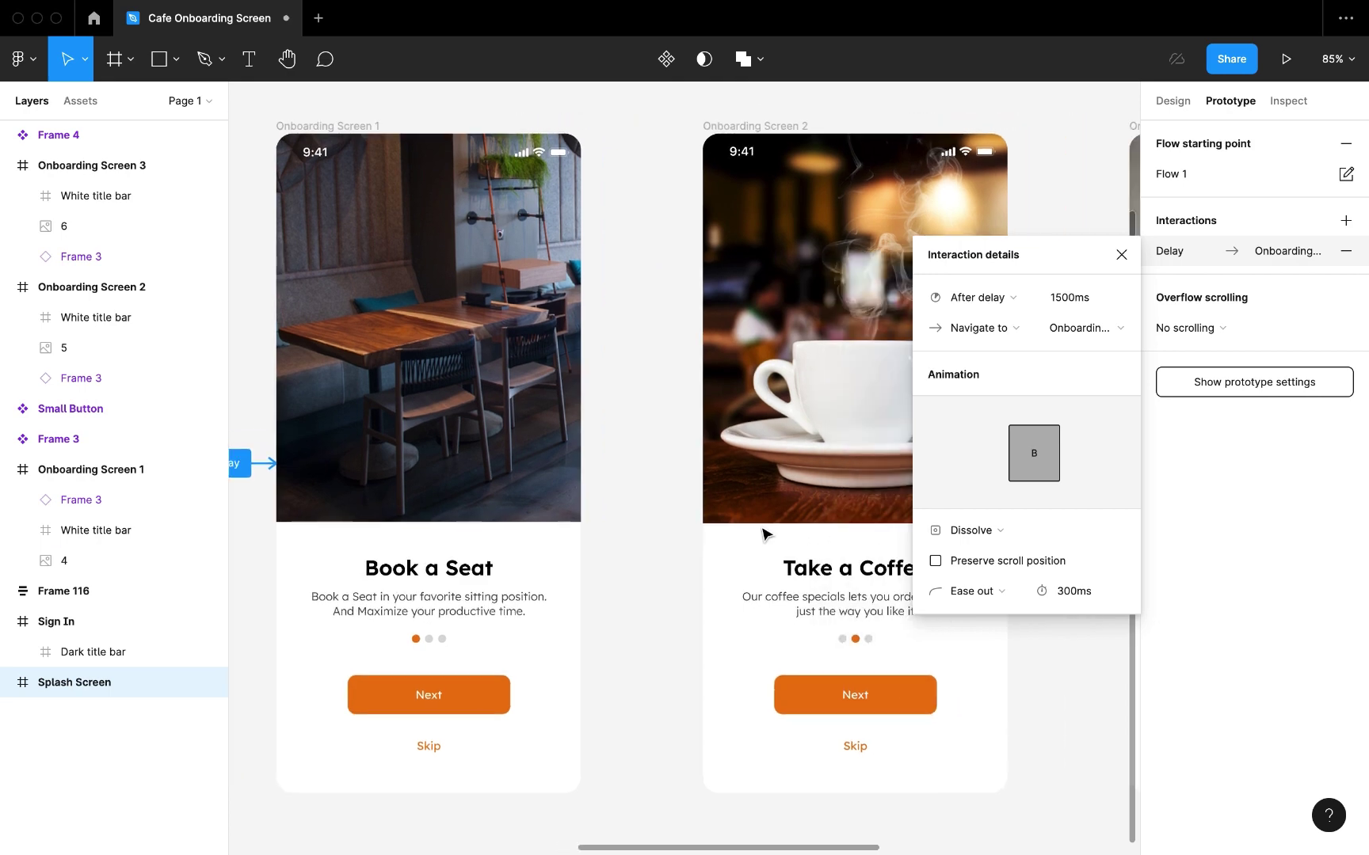
{"action": "left_click", "coordinate": [341, 126]}
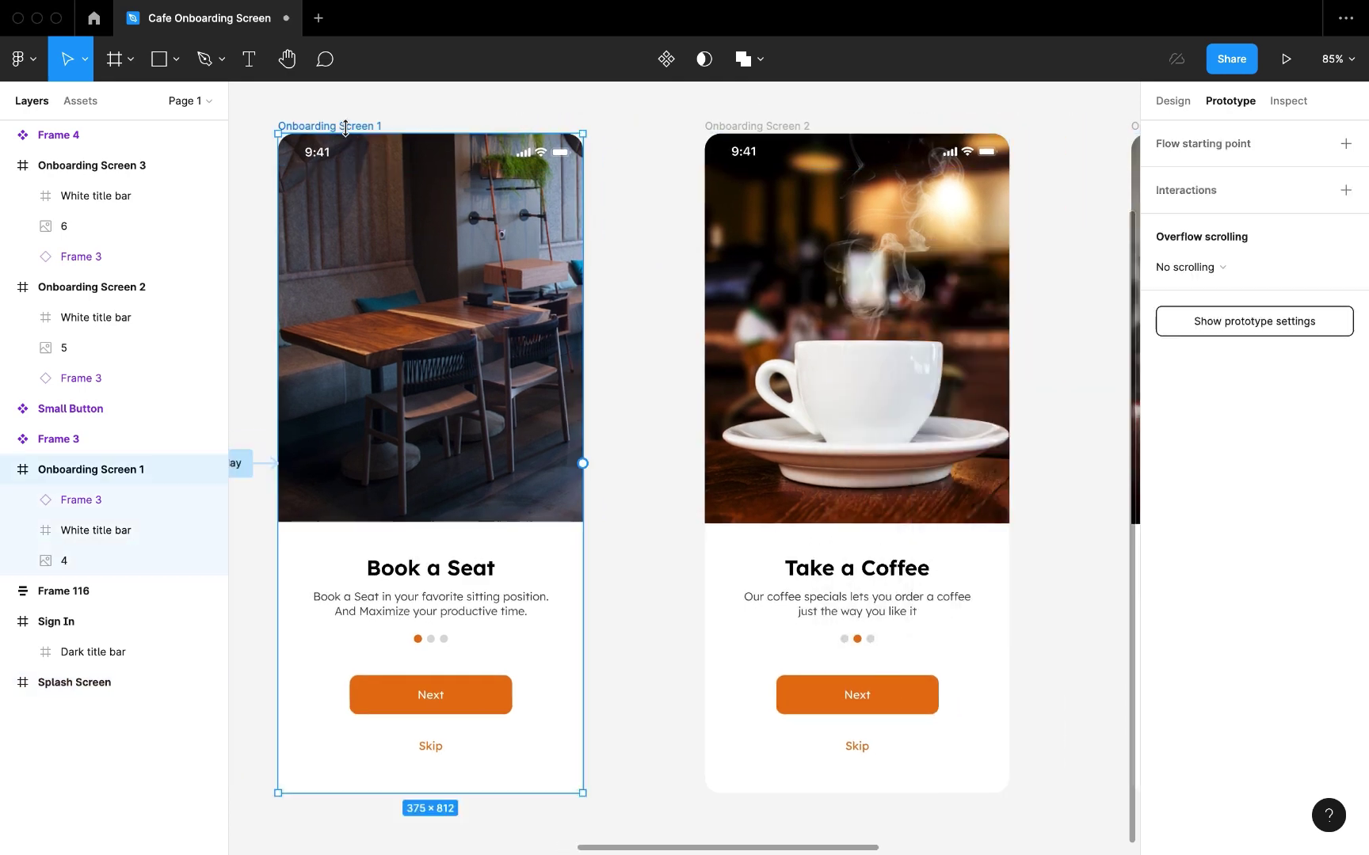